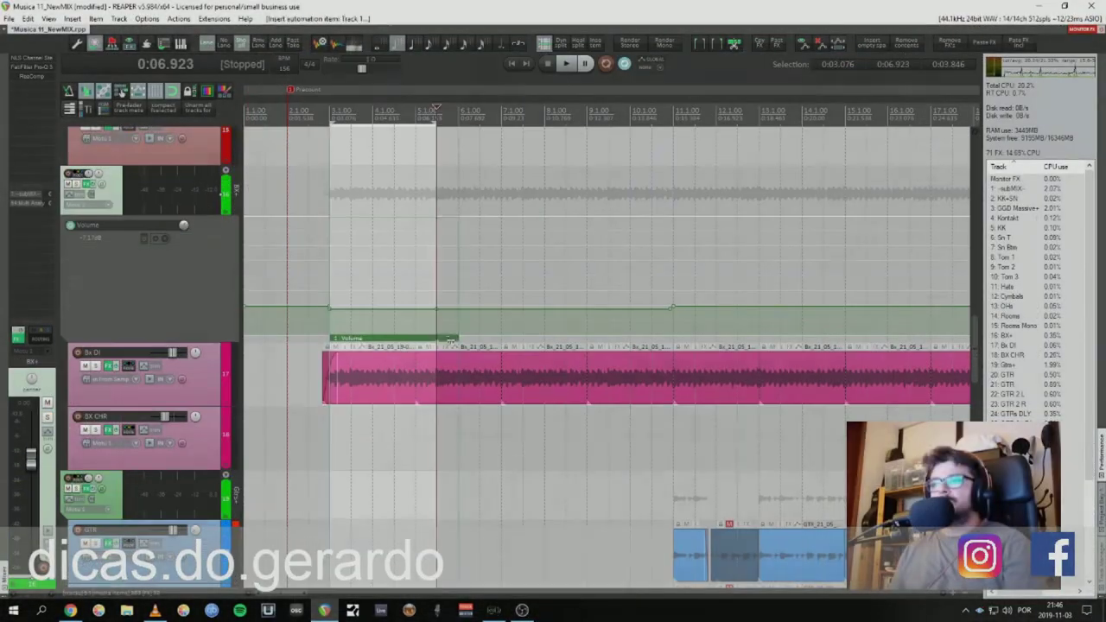
- Place a copy of the Volume automation item from bar 3 at bar 11 on the same envelope
key("ctrl+d")
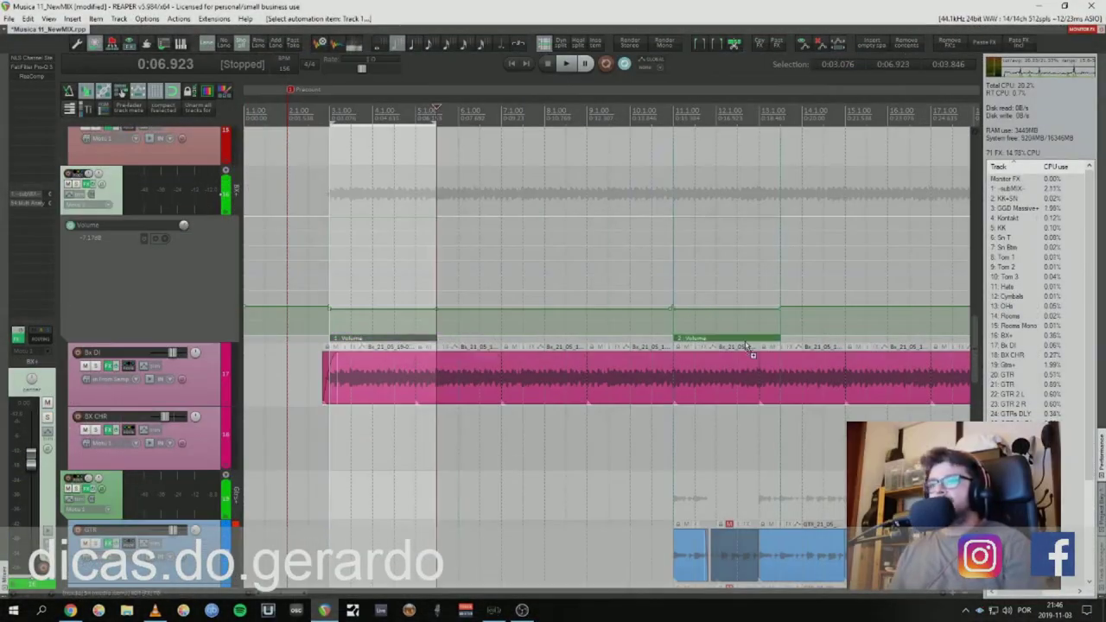
key("ctrl+d")
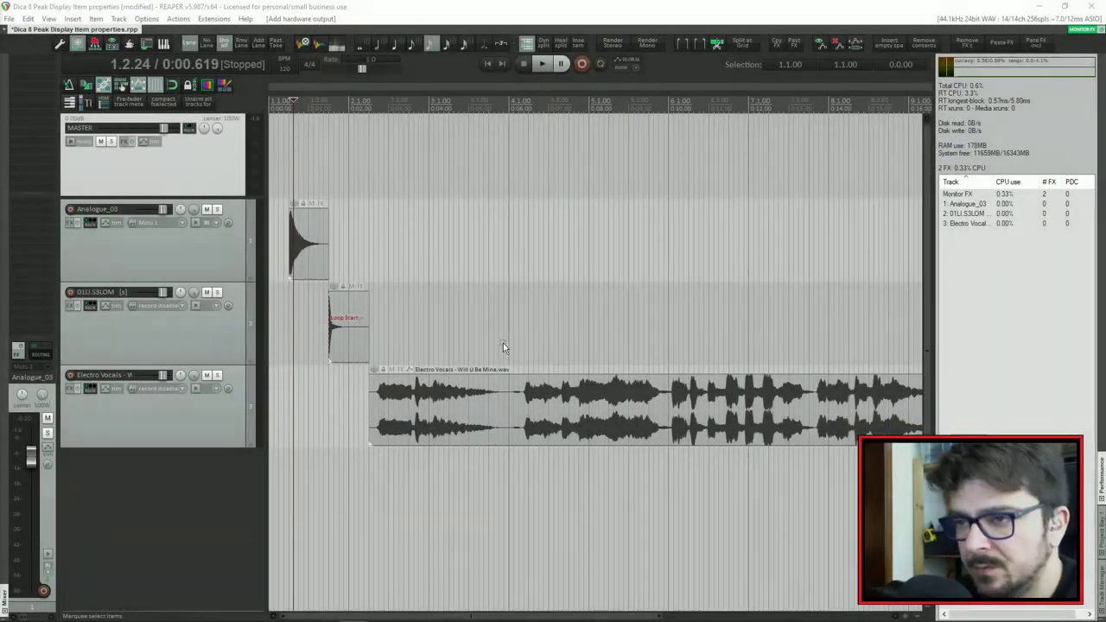
scroll(503, 343, "down", 1)
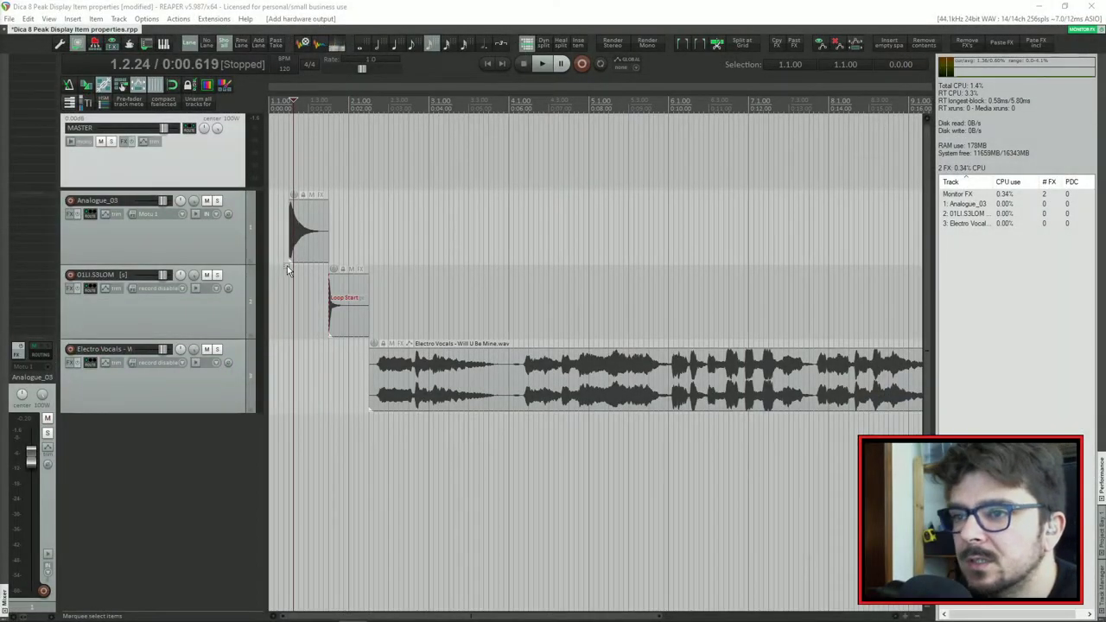
left_click(322, 230)
left_click(353, 316)
left_click(444, 382)
scroll(306, 298, "up", 4)
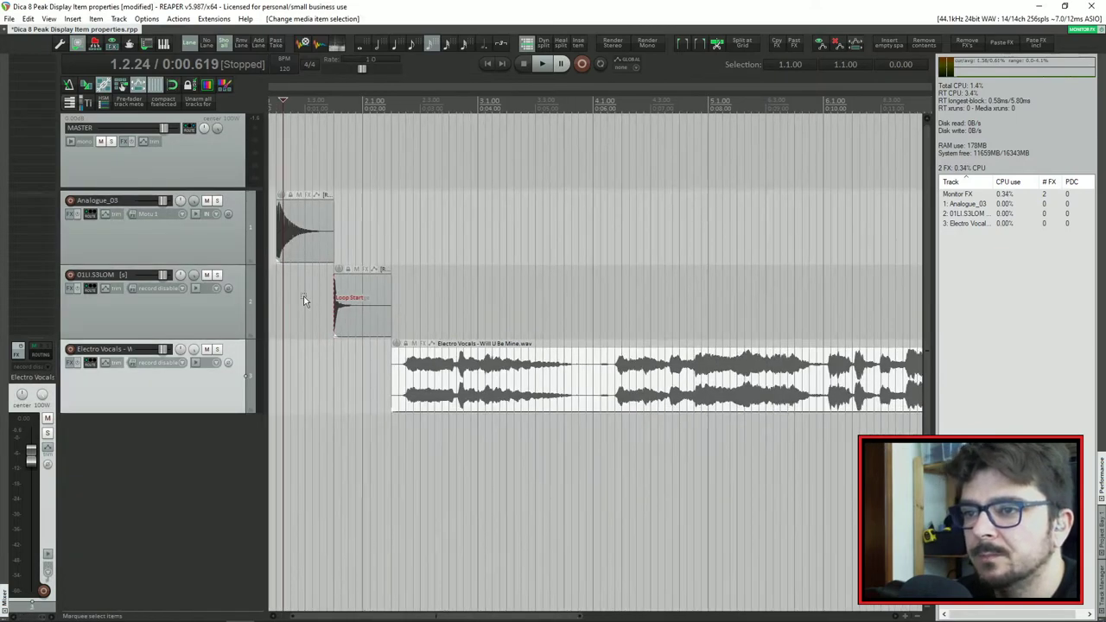
scroll(316, 247, "up", 2)
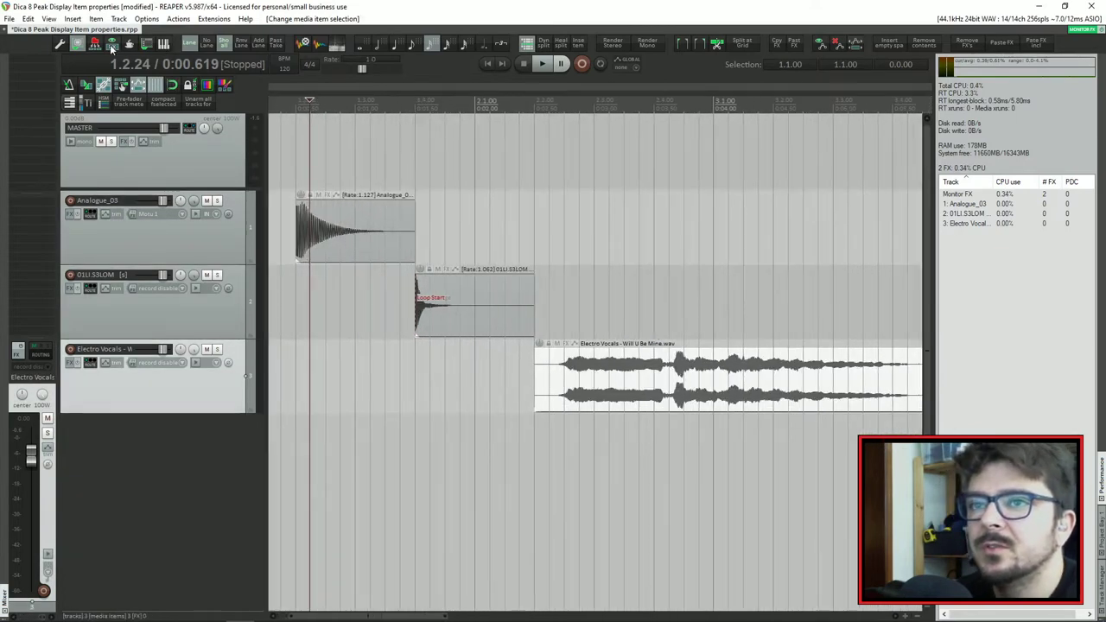
- Open the Media Explorer and show the Kicks file list
left_click(73, 19)
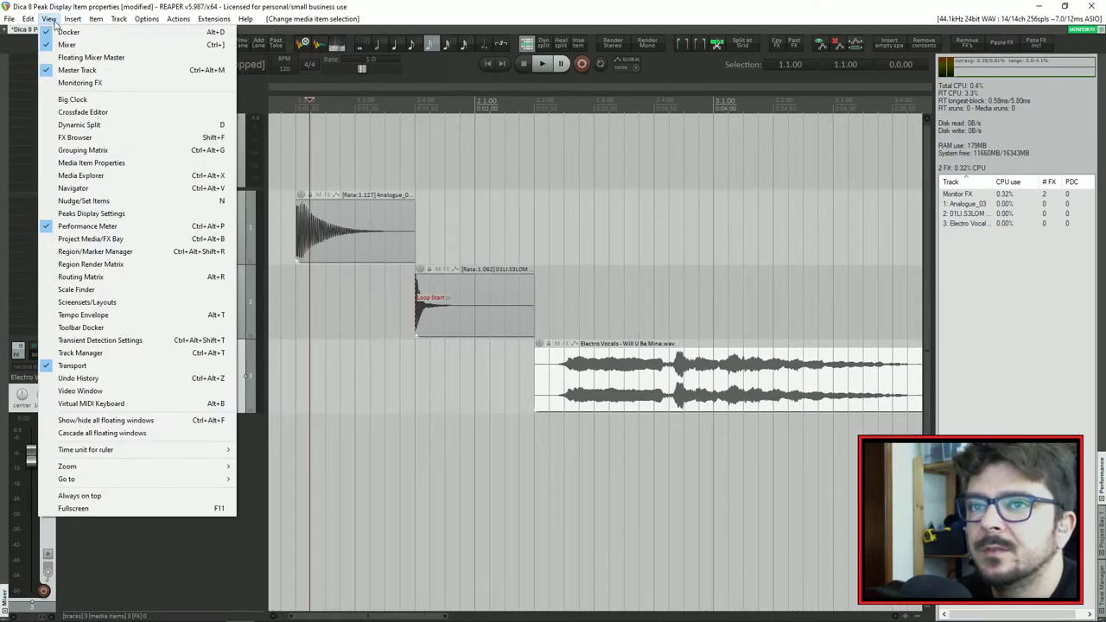
mouse_move(52, 20)
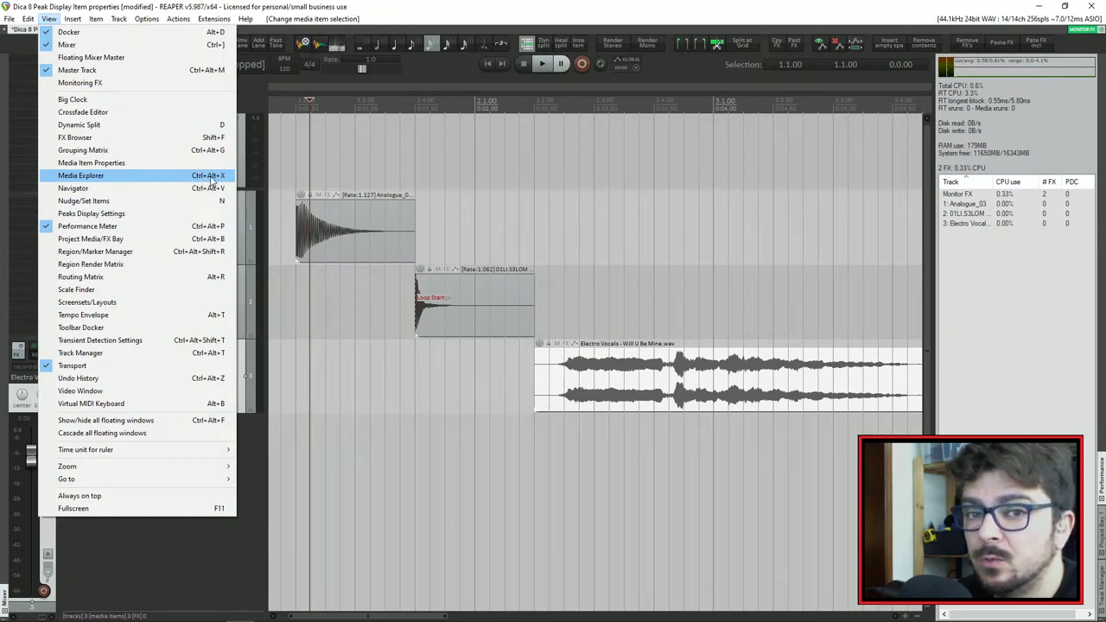
left_click(164, 184)
left_click(78, 411)
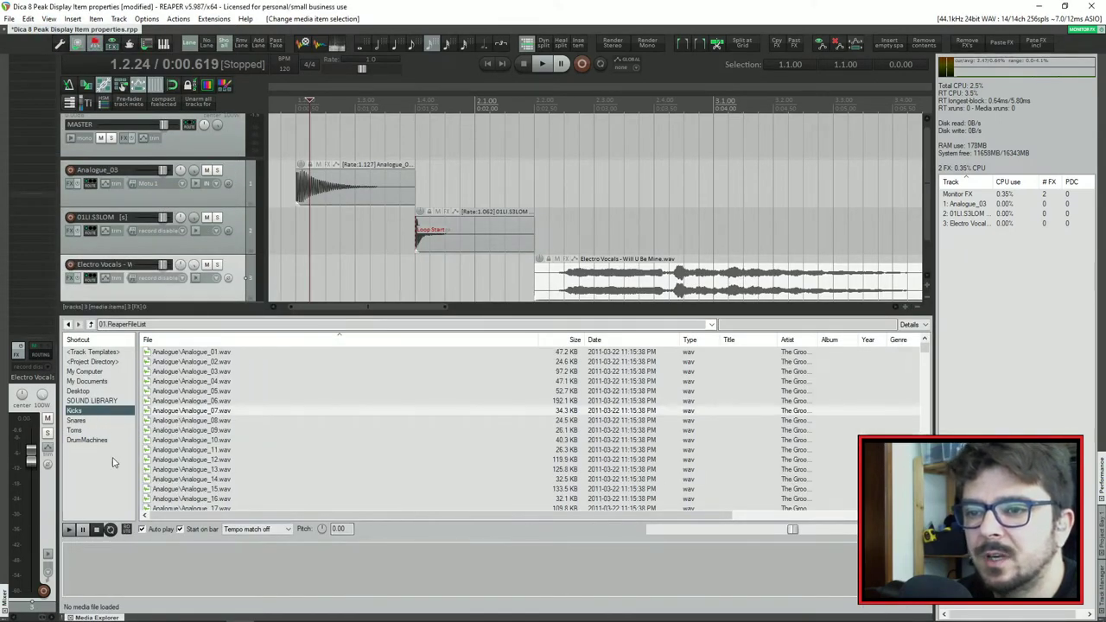
- Insert Analogue_06.wav on the Analogue_03 track, just after the start of the vocal item below
left_click(204, 403)
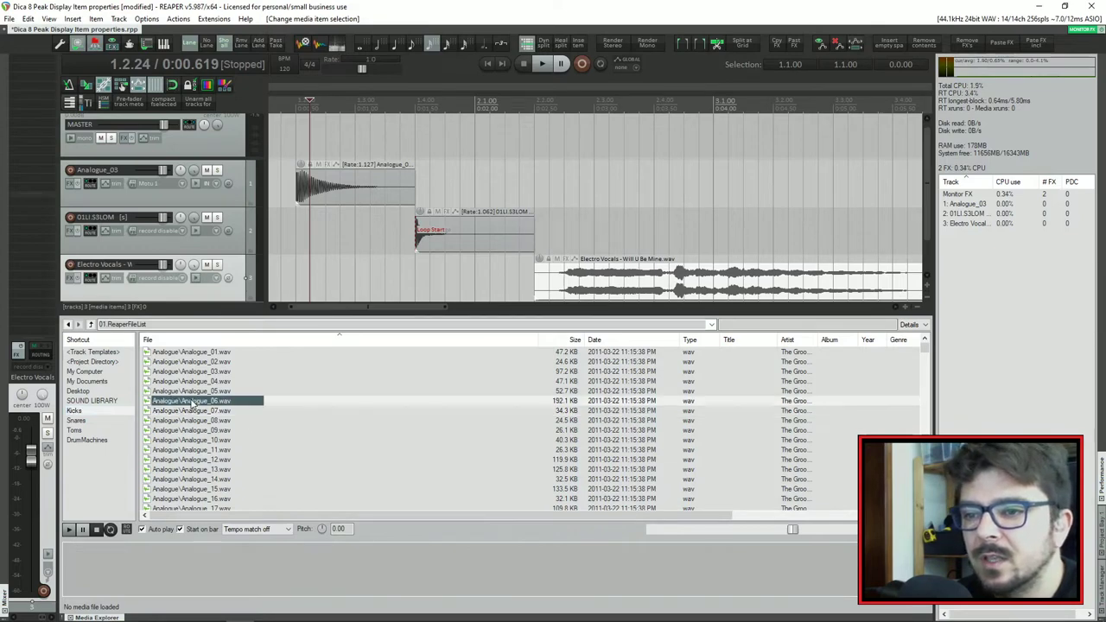
left_click_drag(541, 192, 542, 191)
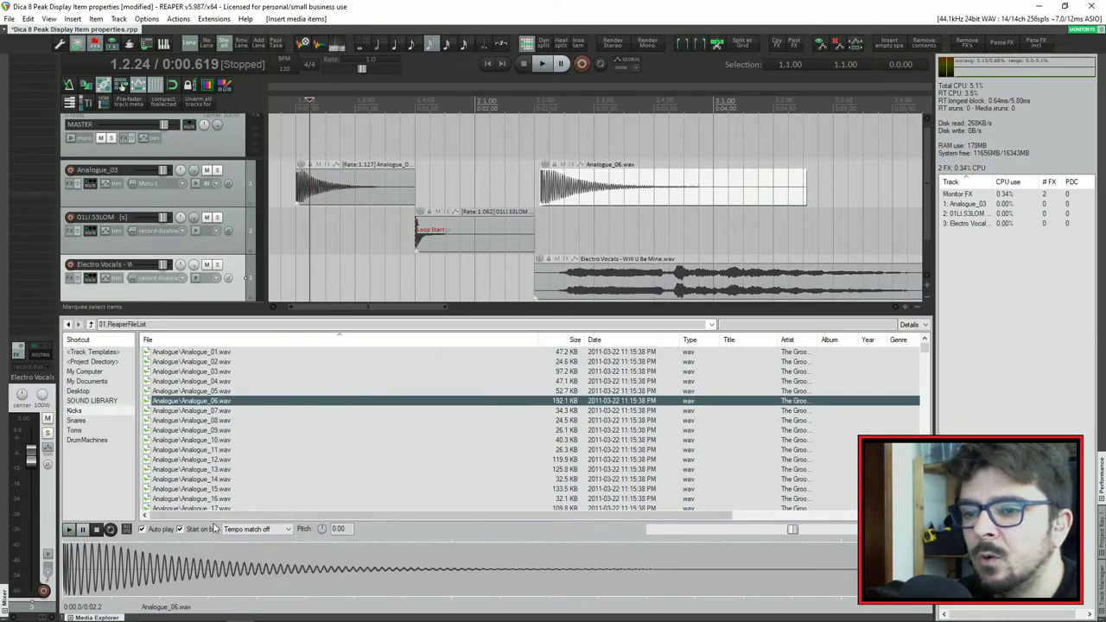
- Preview Analogue_07.wav and Analogue_08.wav at a slightly lower preview volume, nudging the Analogue_06.wav item slightly to the right
left_click(208, 411)
mouse_move(793, 530)
left_mouse_down()
mouse_move(764, 532)
mouse_move(781, 534)
left_mouse_up()
left_click_drag(598, 192, 602, 195)
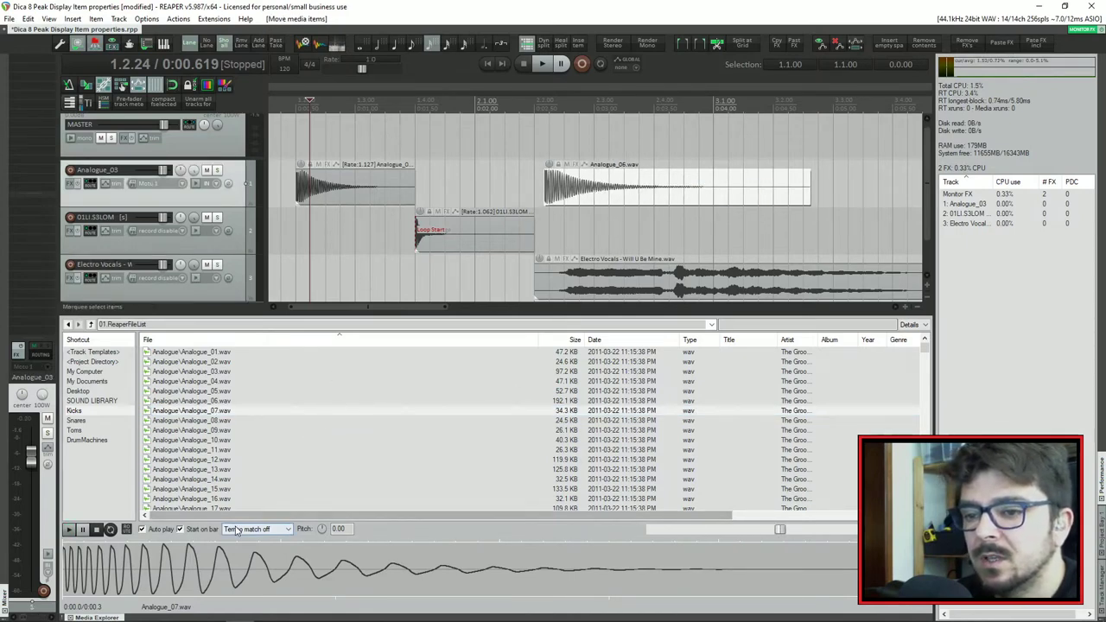
left_click(195, 421)
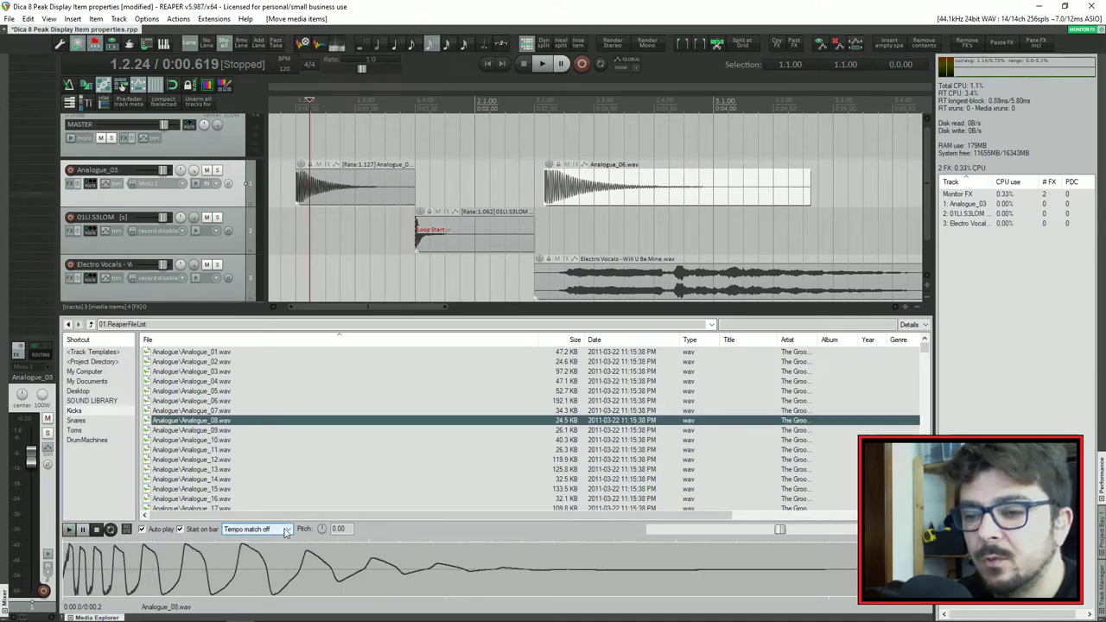
left_click(285, 531)
left_click(289, 530)
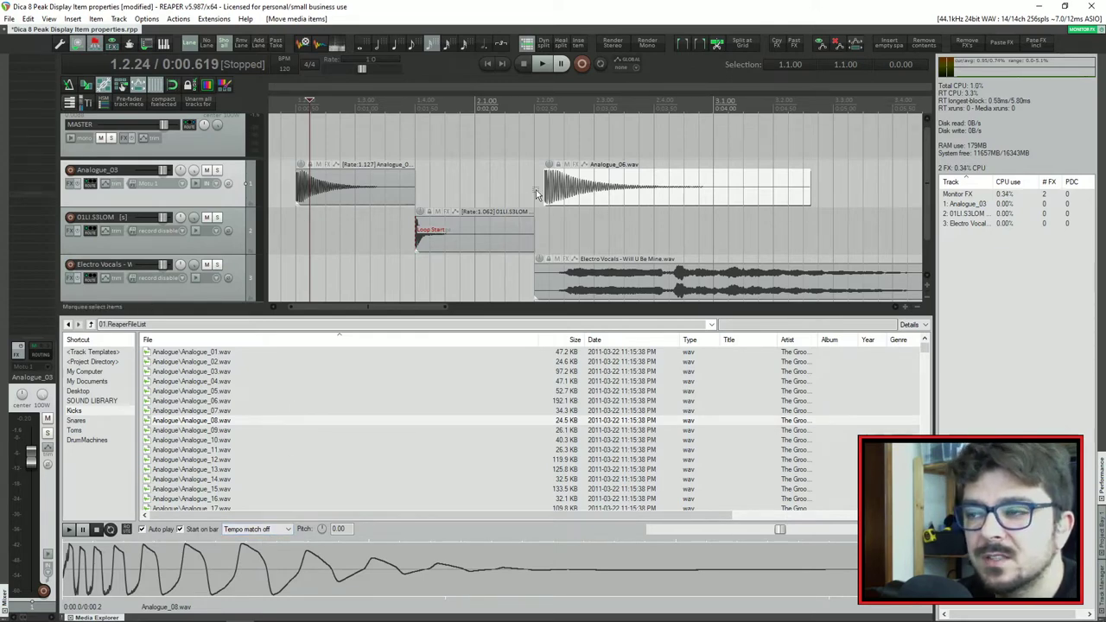
- Delete the Analogue_06.wav item from the Analogue_03 track
left_click(599, 190)
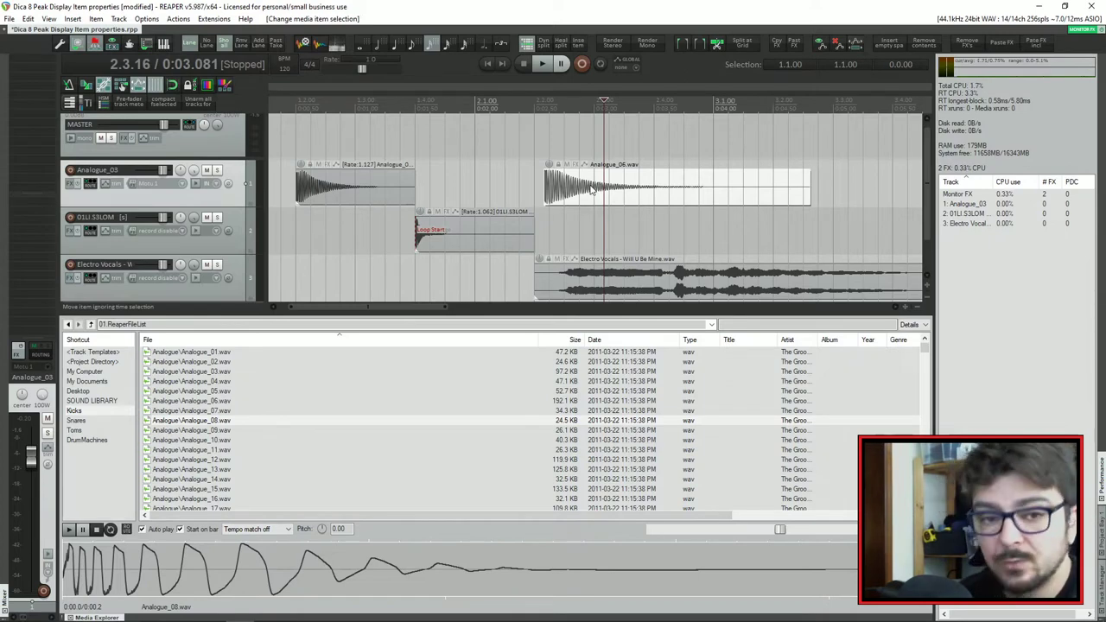
key("Delete")
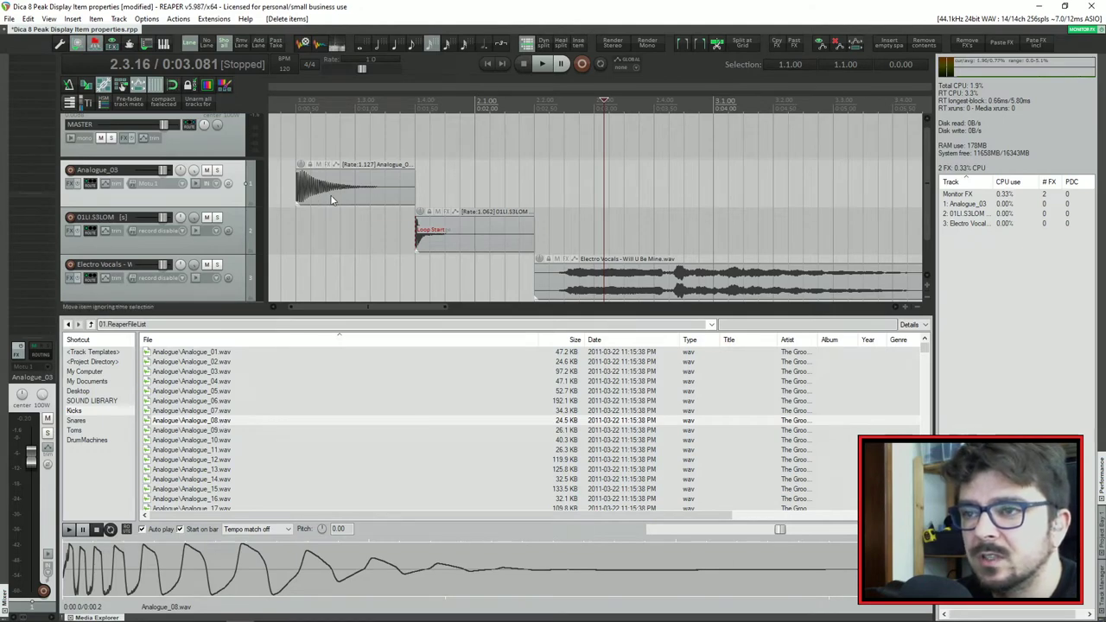
- Return the timeline to the project start and shrink the docked Media Explorer to give the tracks more height
left_click(415, 238)
left_click(618, 283)
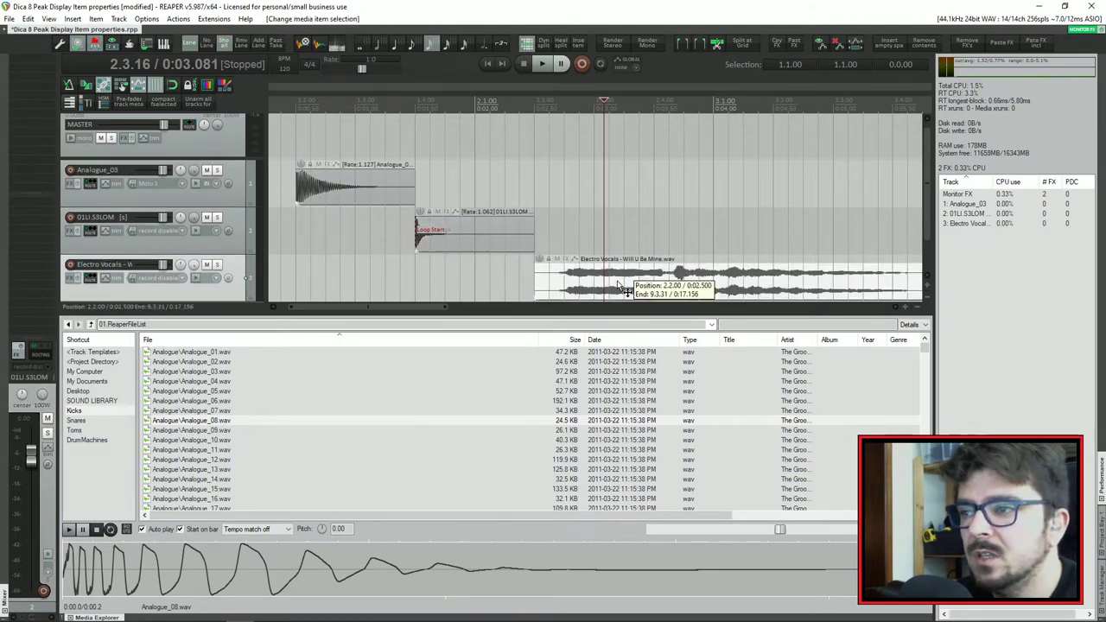
scroll(462, 314, "right", 3)
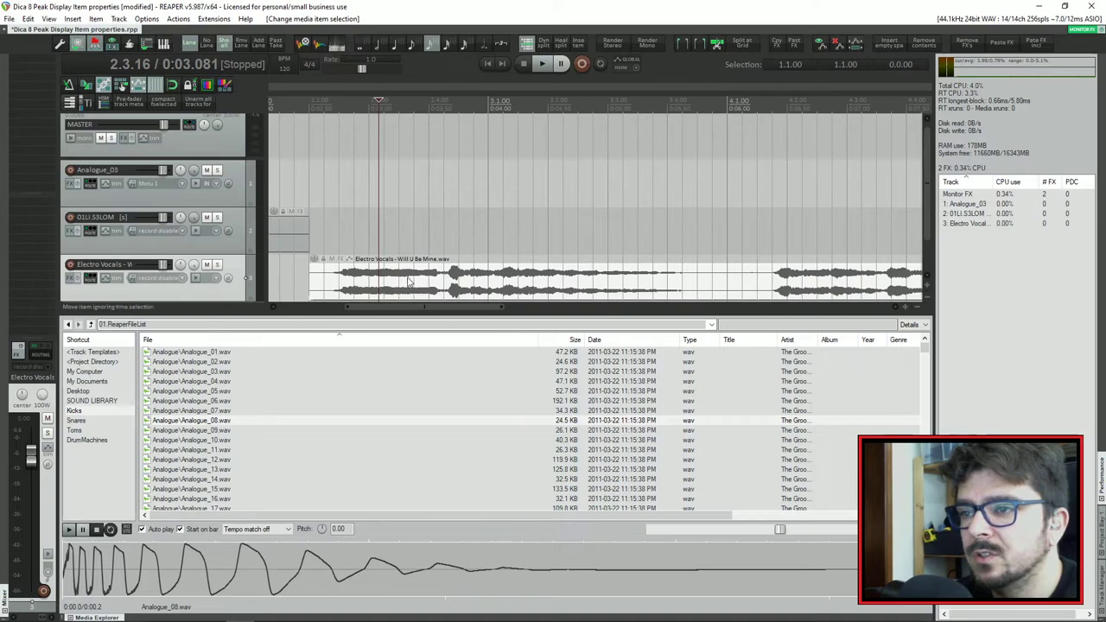
left_click_drag(398, 309, 316, 311)
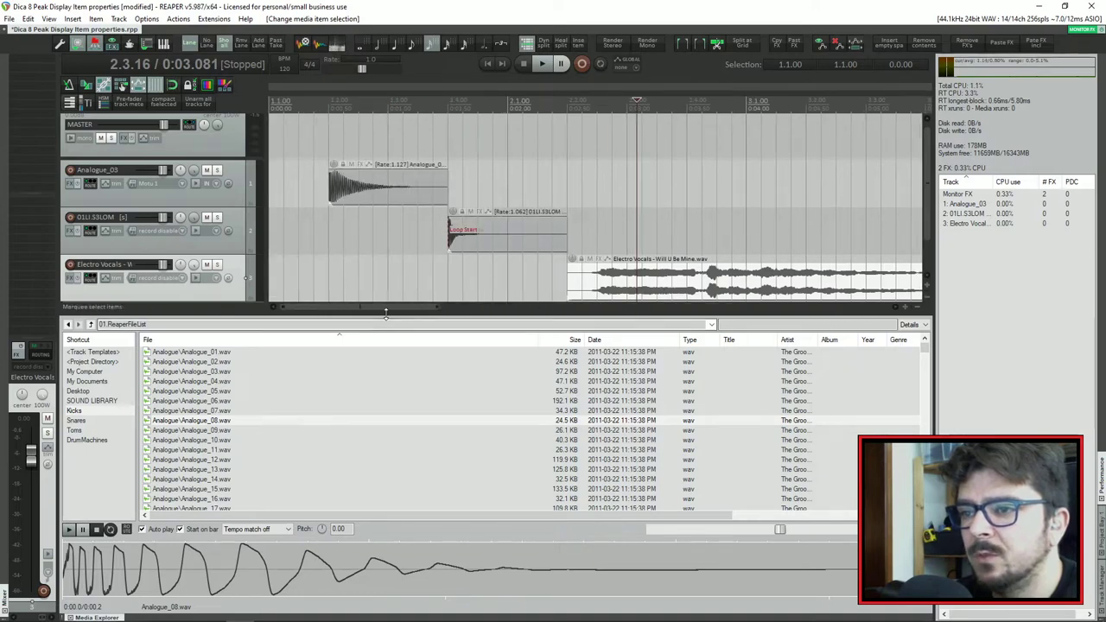
left_click_drag(385, 315, 385, 359)
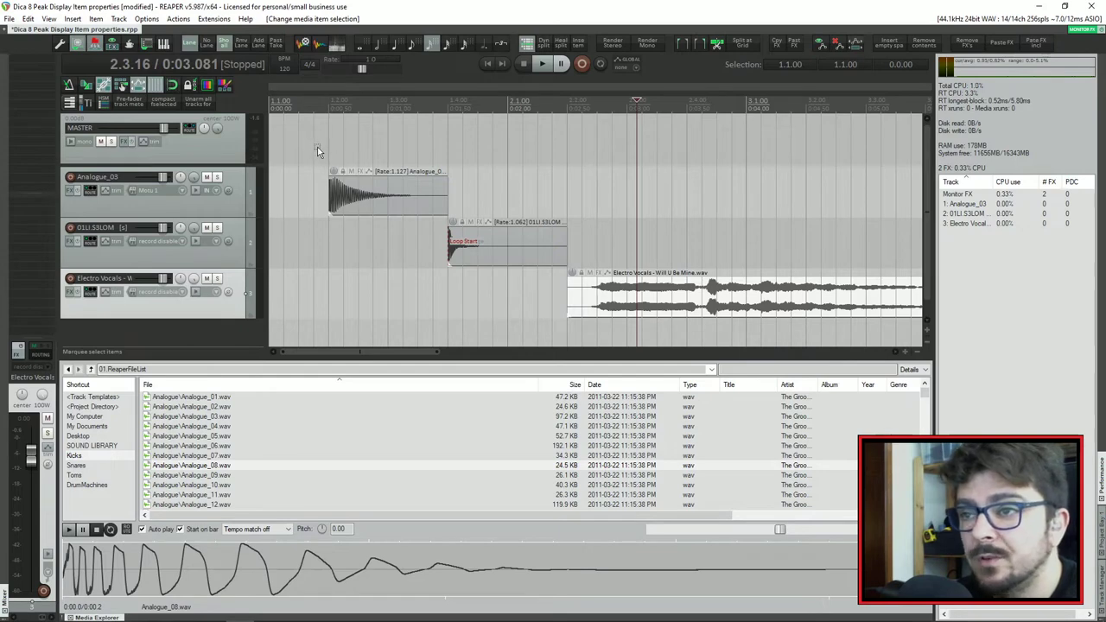
- Turn tempo match on in the Media Explorer and insert Analogue_08.wav on the Analogue_03 track, above the start of the vocals
left_click_drag(309, 151, 421, 226)
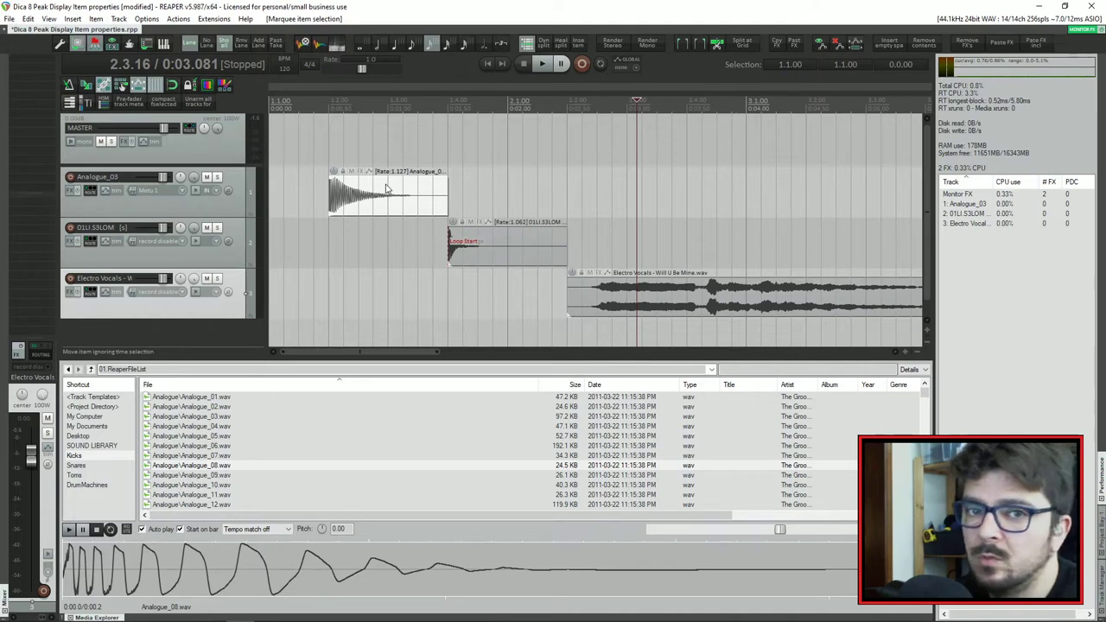
left_click(255, 528)
left_click(255, 528)
left_click(255, 528)
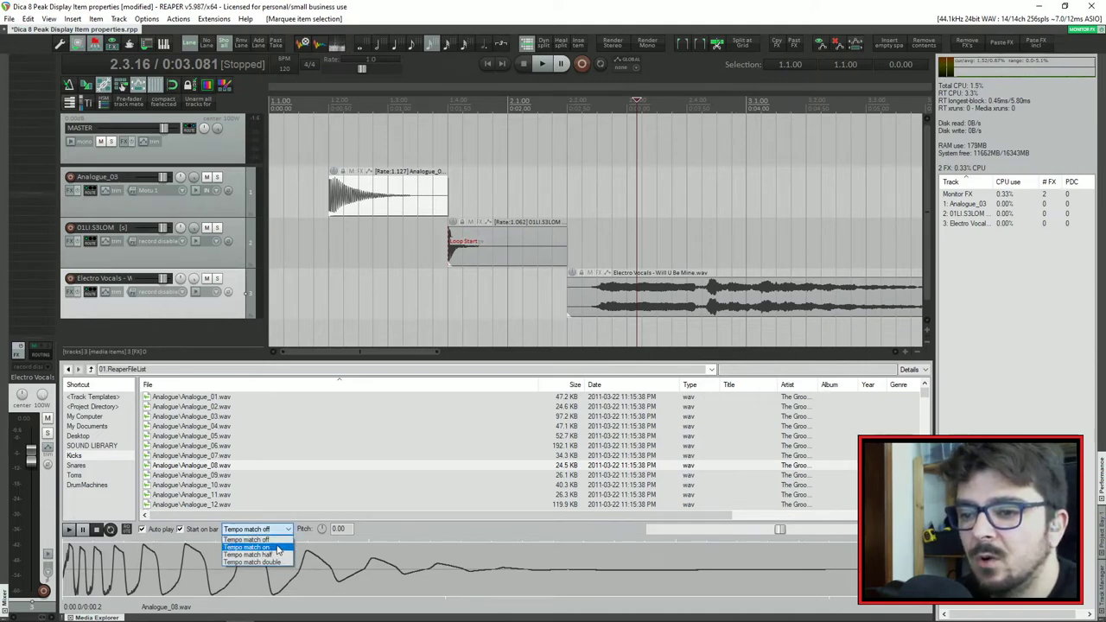
left_click(278, 549)
left_click_drag(202, 467, 596, 207)
left_click(596, 207)
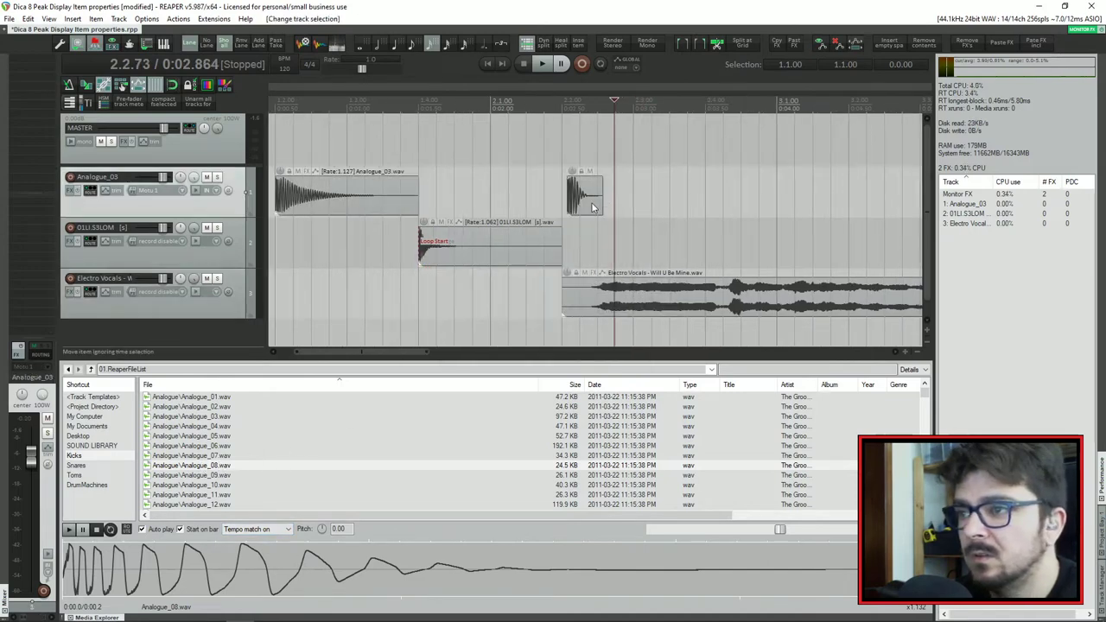
scroll(574, 182, "up", 5)
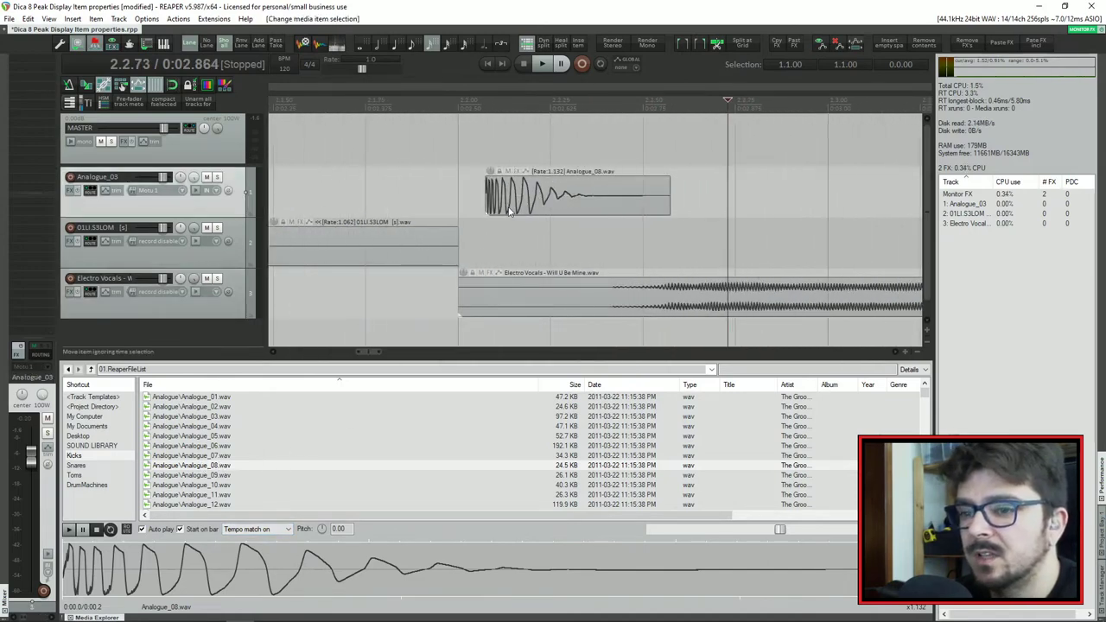
- Turn tempo match off and insert a second Analogue_08.wav directly after the tempo-matched one
left_click(248, 529)
left_click(260, 544)
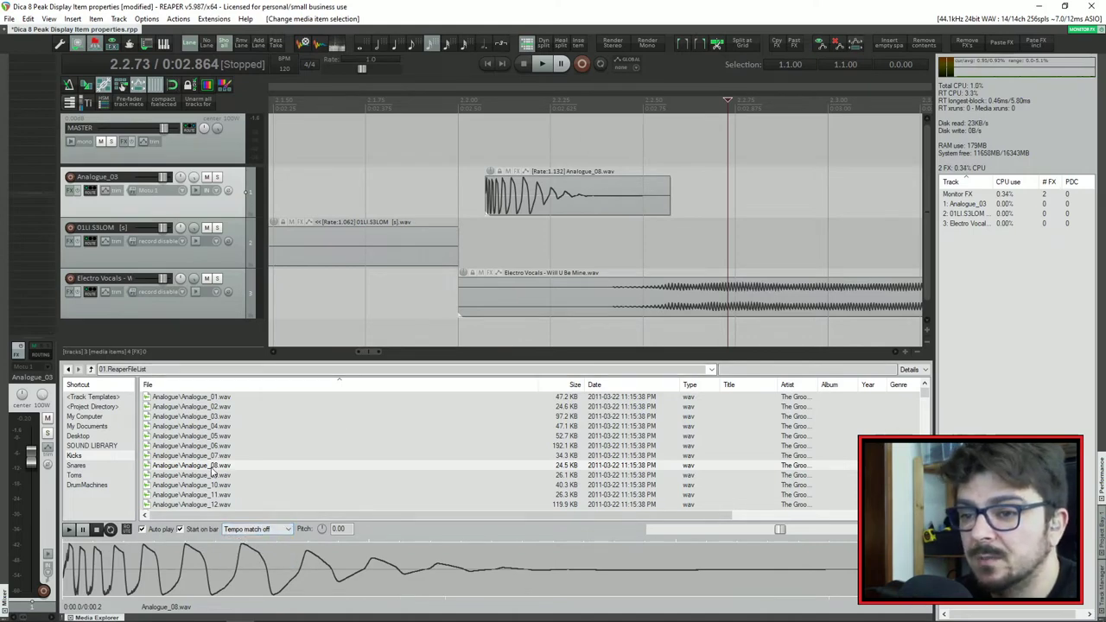
left_click_drag(211, 471, 679, 195)
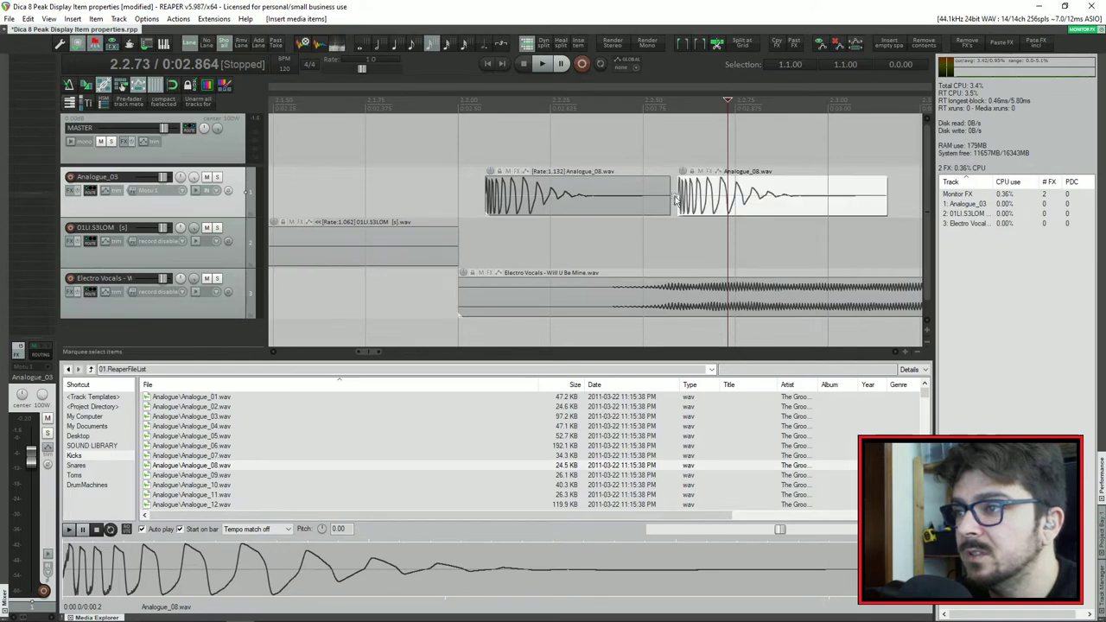
- Compare the two Analogue_08.wav items, then delete both from the Analogue_03 track
left_click_drag(509, 154, 606, 220)
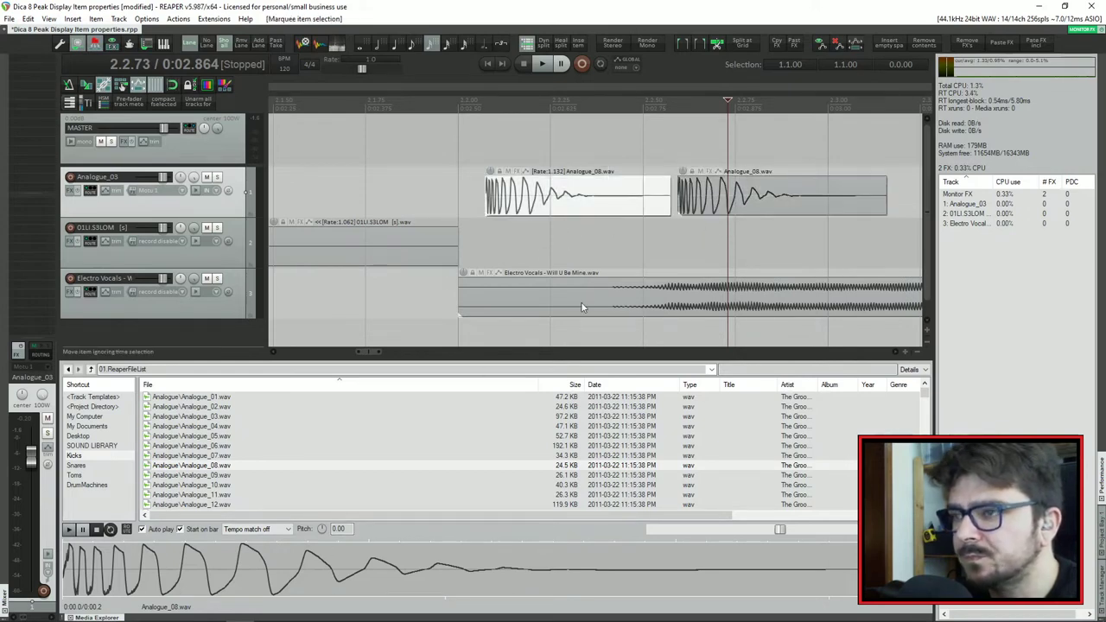
left_click(760, 197)
left_click(604, 155)
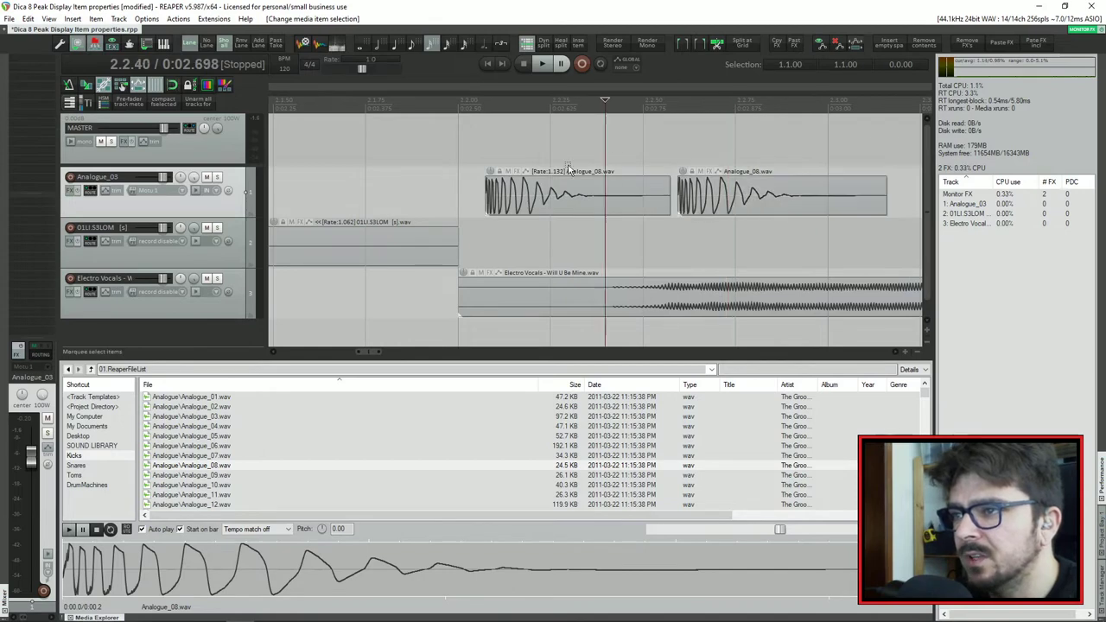
left_click(553, 194)
left_click_drag(557, 153, 465, 201)
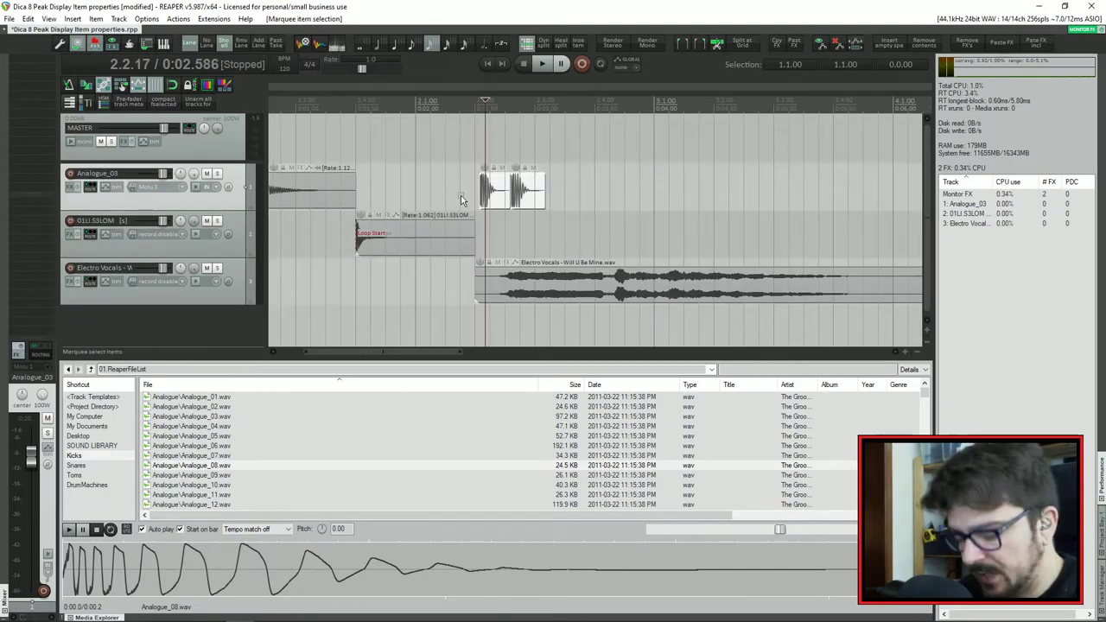
key("Delete")
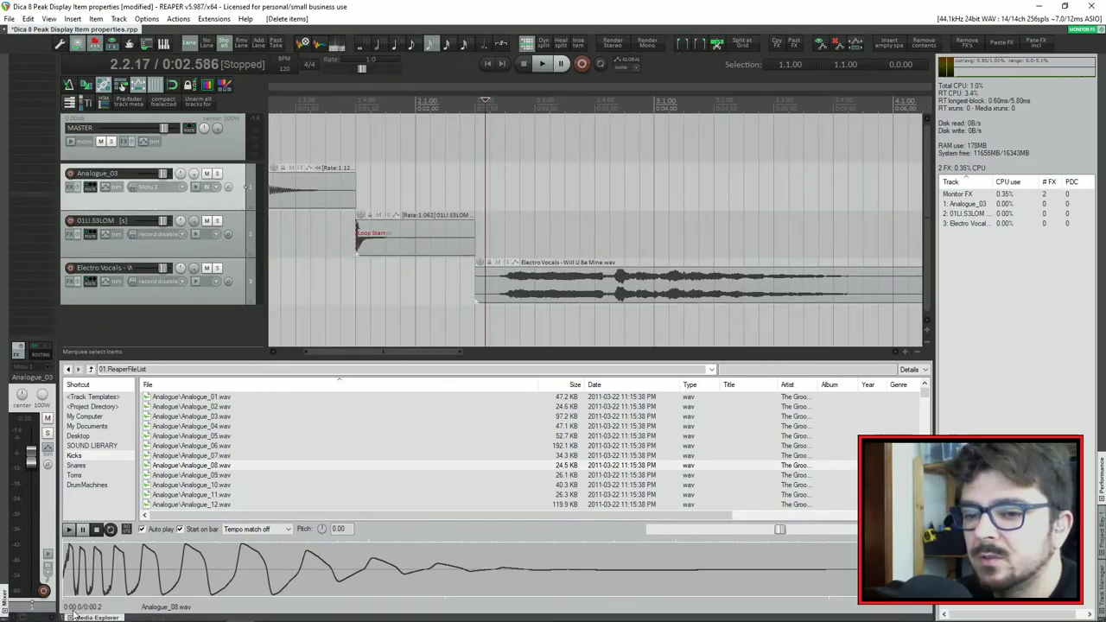
- Close the Media Explorer and bring the start of the project back into view
left_click(95, 44)
left_click(534, 286)
scroll(523, 286, "left", 2)
scroll(523, 286, "left", 1)
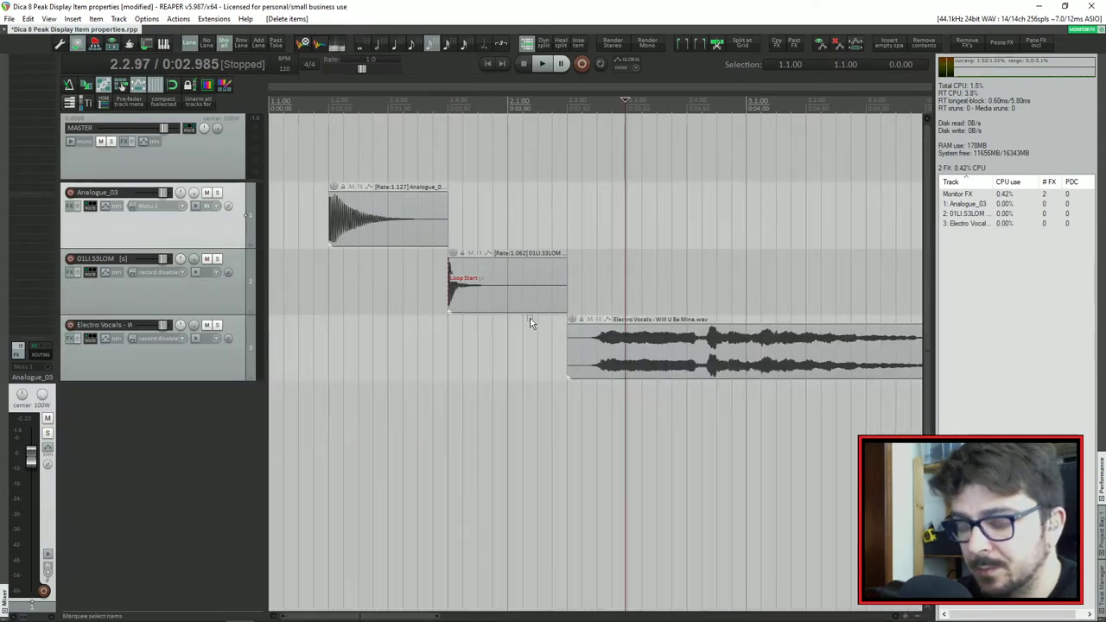
left_click(406, 221)
left_click(520, 306)
left_click(654, 354)
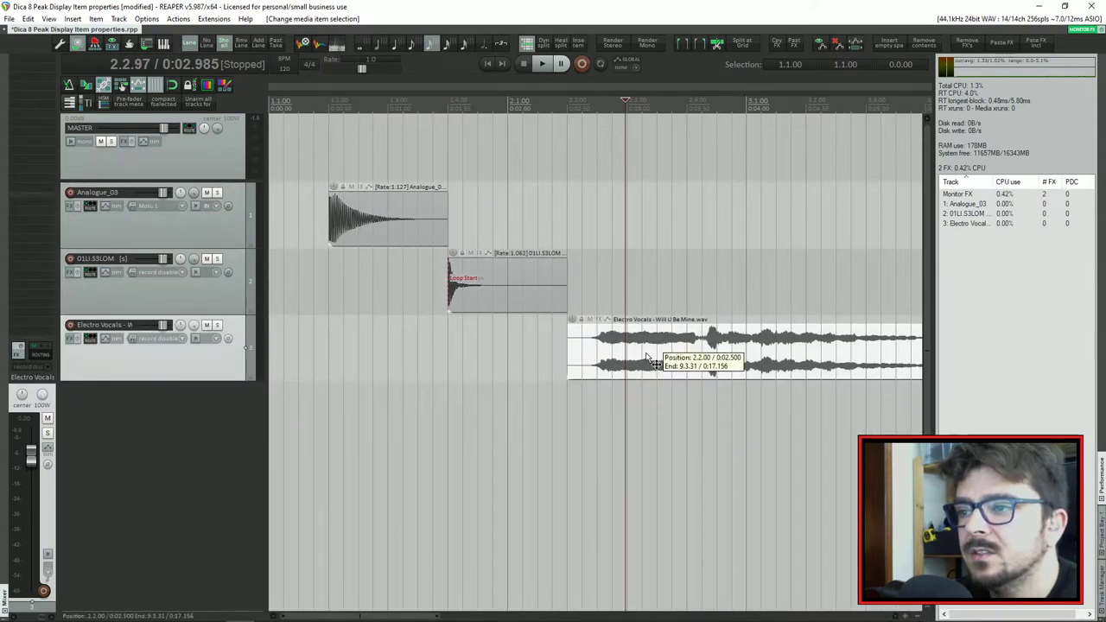
left_click(469, 289)
left_click(406, 214)
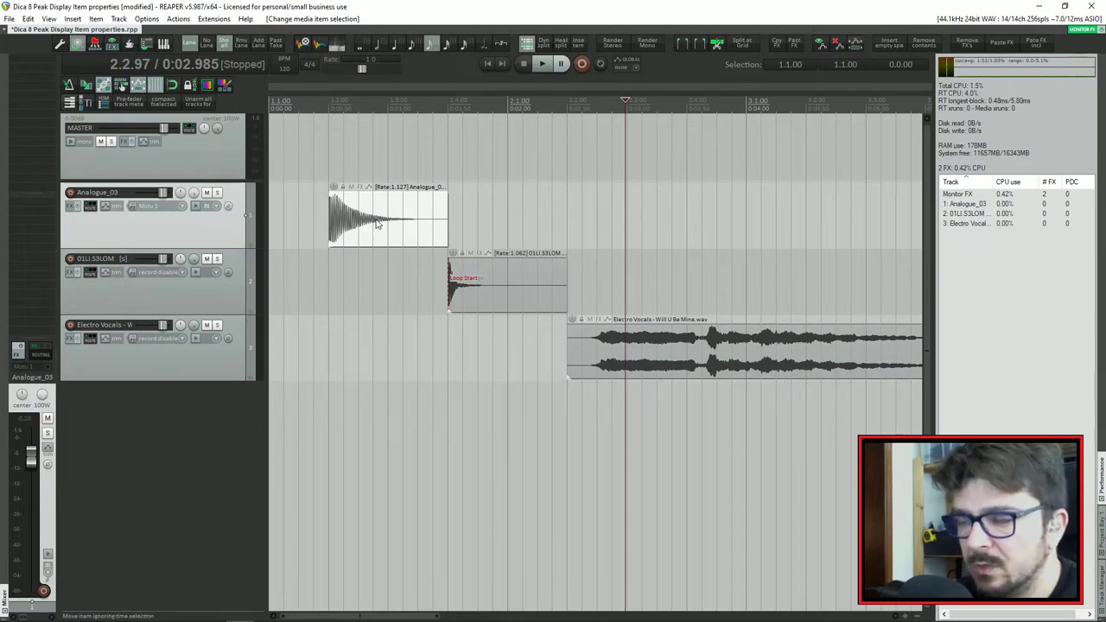
- Review the available peaks display modes, then close the list without choosing one and clear the item selection
left_click(146, 18)
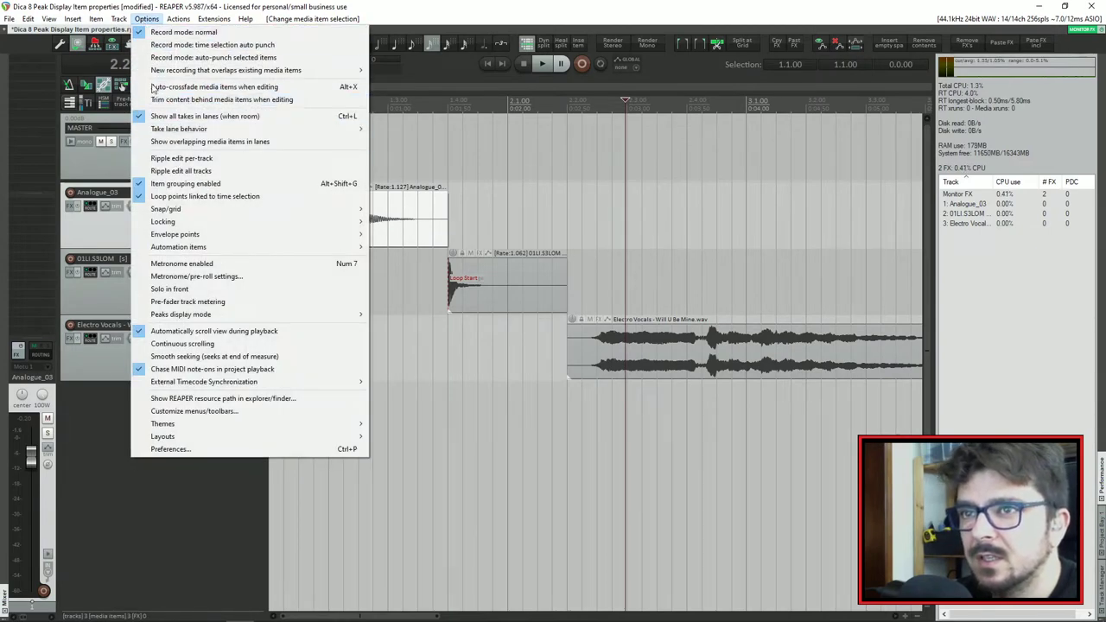
mouse_move(166, 318)
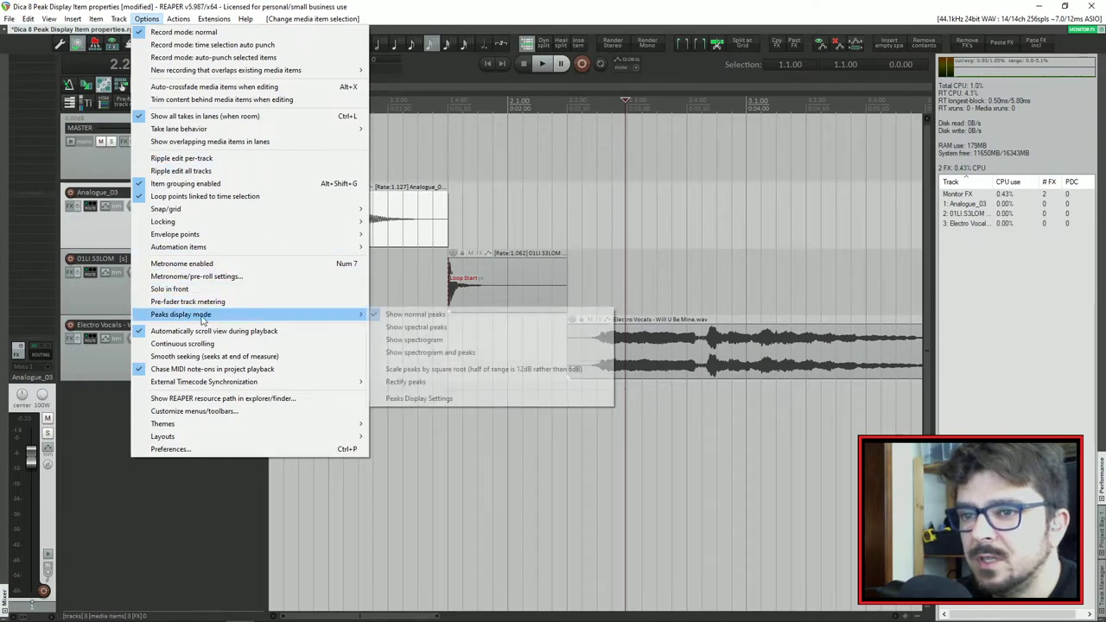
left_click(533, 217)
left_click(534, 217)
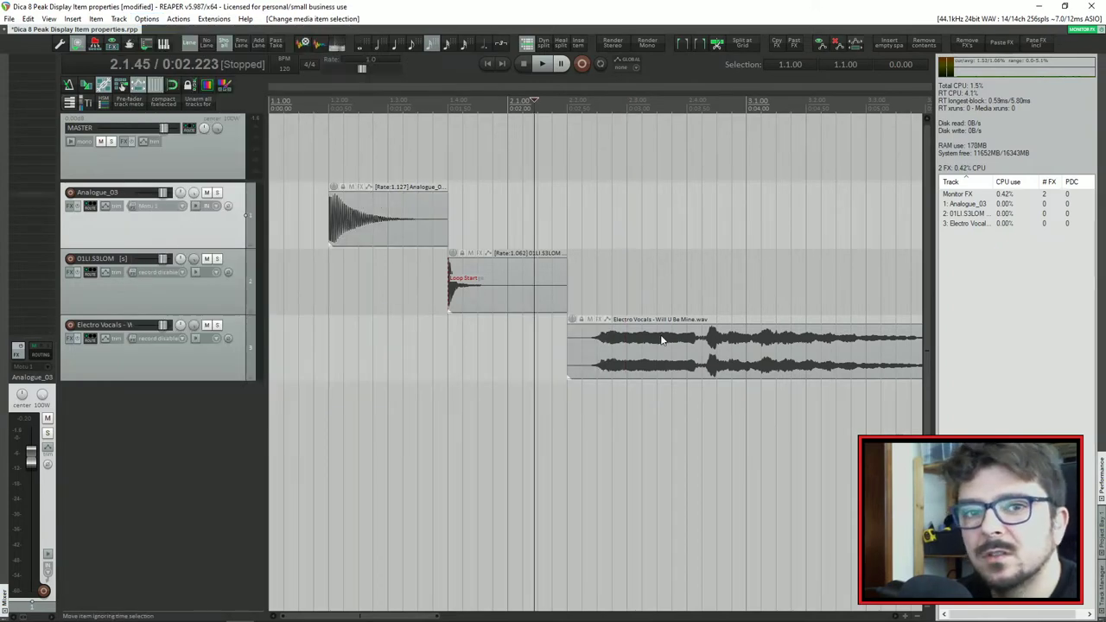
- Select the three media items one at a time, finishing with the Analogue_03 item
left_click(365, 211)
left_click(479, 287)
left_click(670, 341)
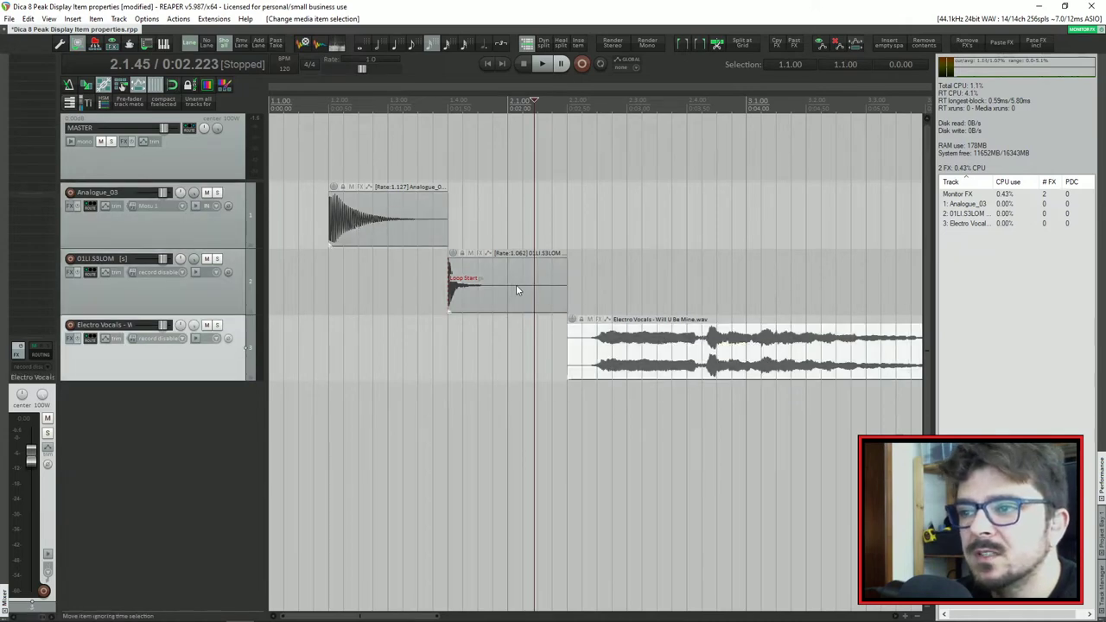
left_click(515, 289)
left_click(370, 217)
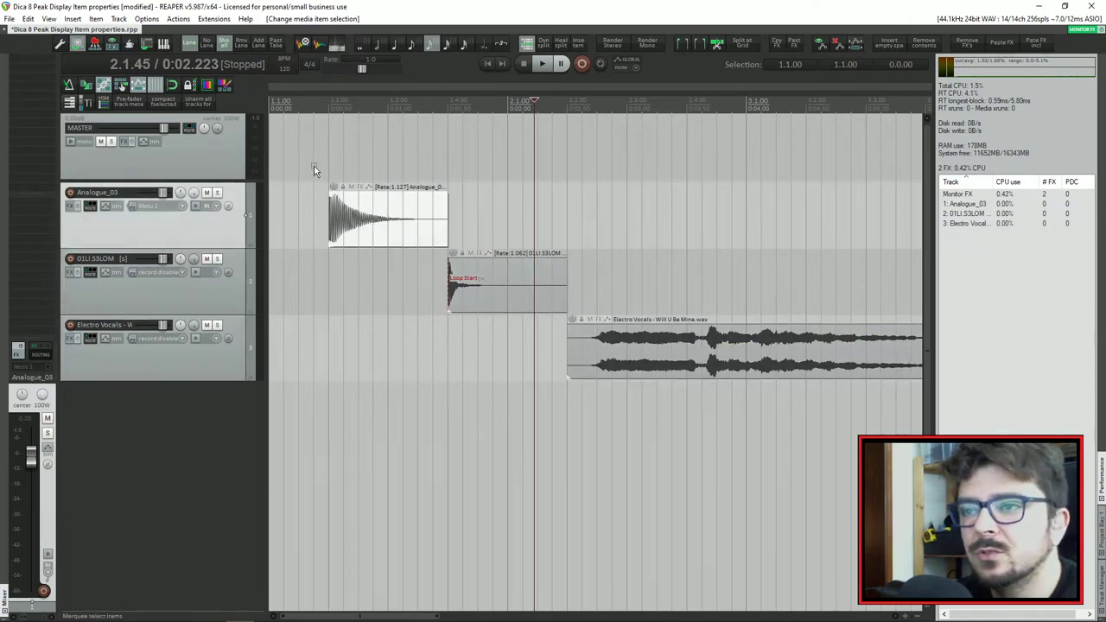
- Marquee-select all three media items twice, clearing the selection after each pass, and select only the Analogue_03 item
left_click_drag(307, 160, 679, 386)
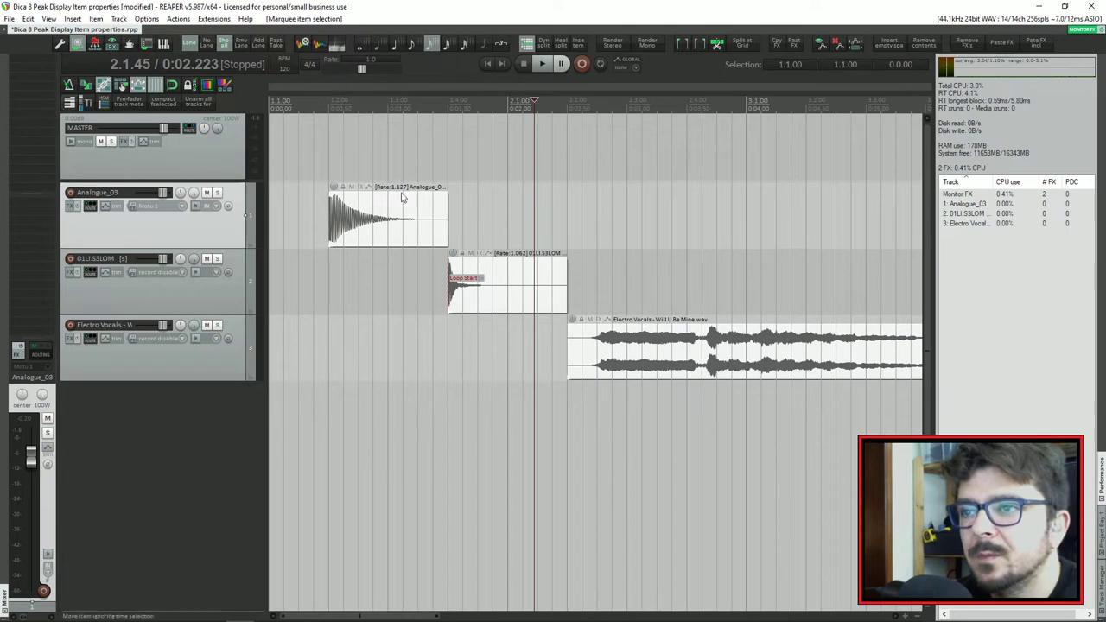
left_click(339, 153)
left_click_drag(309, 151, 673, 393)
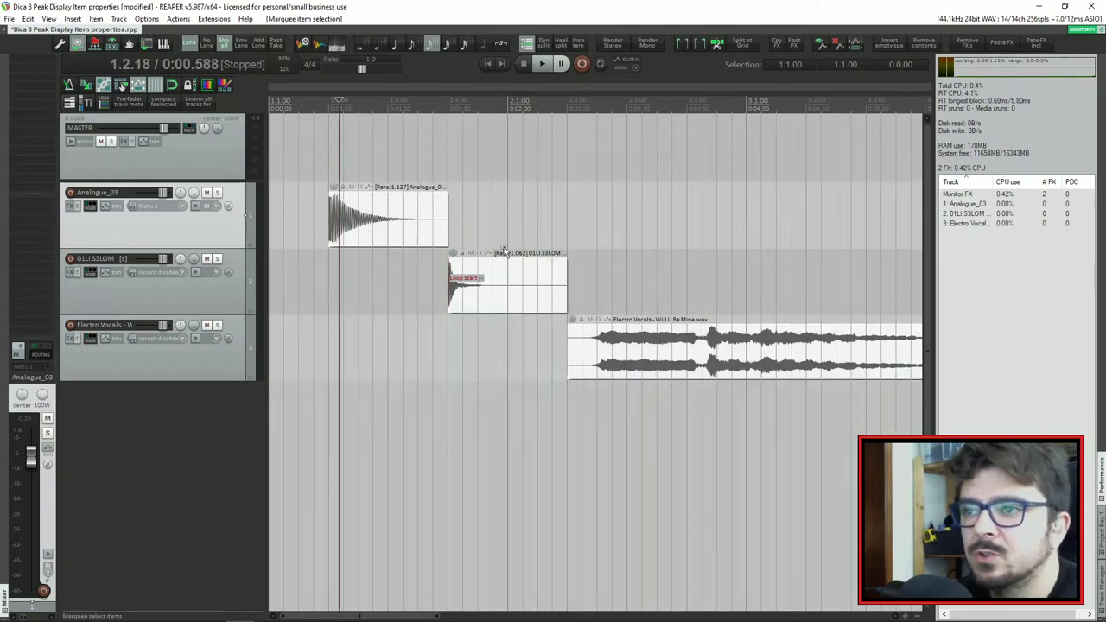
left_click(468, 162)
left_click(371, 197)
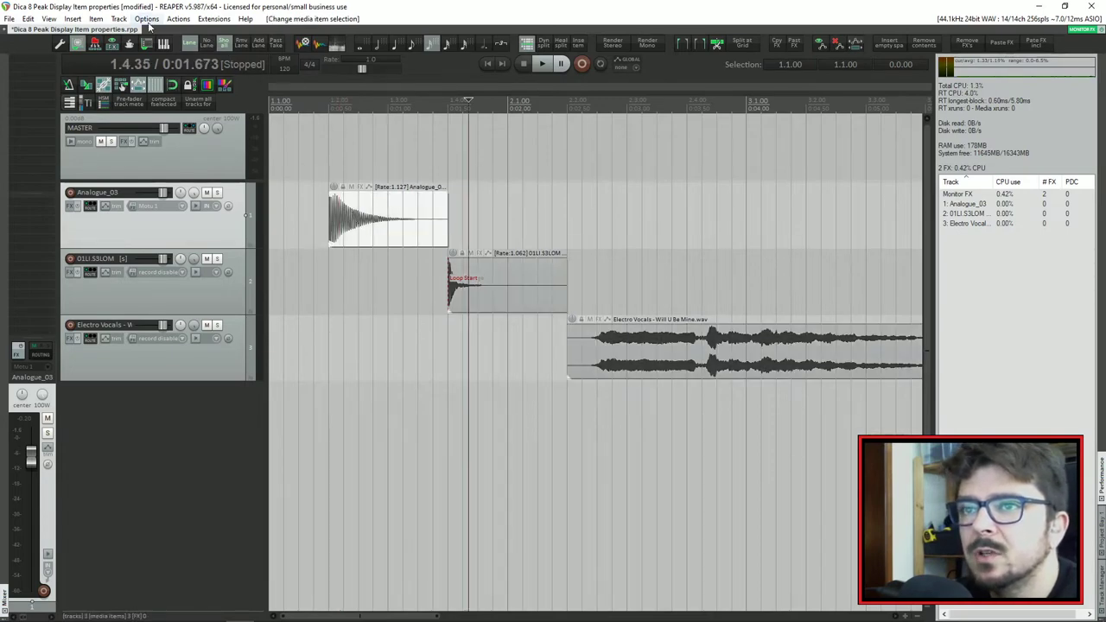
- Open the Peaks Display Settings window
left_click(147, 19)
mouse_move(184, 316)
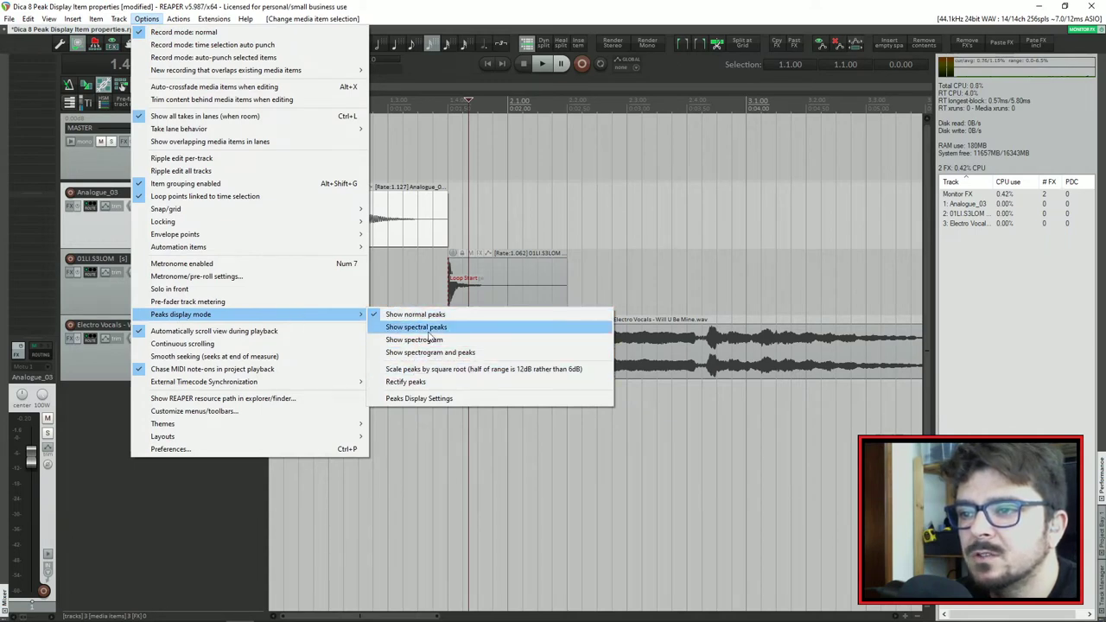
left_click(435, 400)
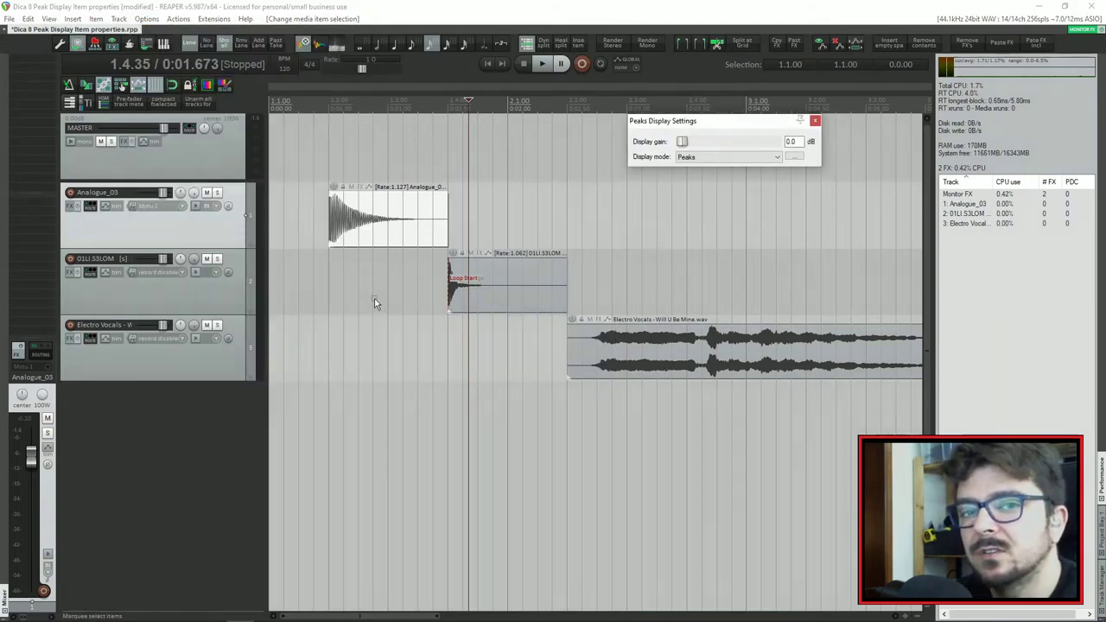
- Marquee-select all three media items, clear the selection, and select each item individually, ending with the Electro Vocals item
left_click(364, 164)
left_click_drag(314, 158, 706, 415)
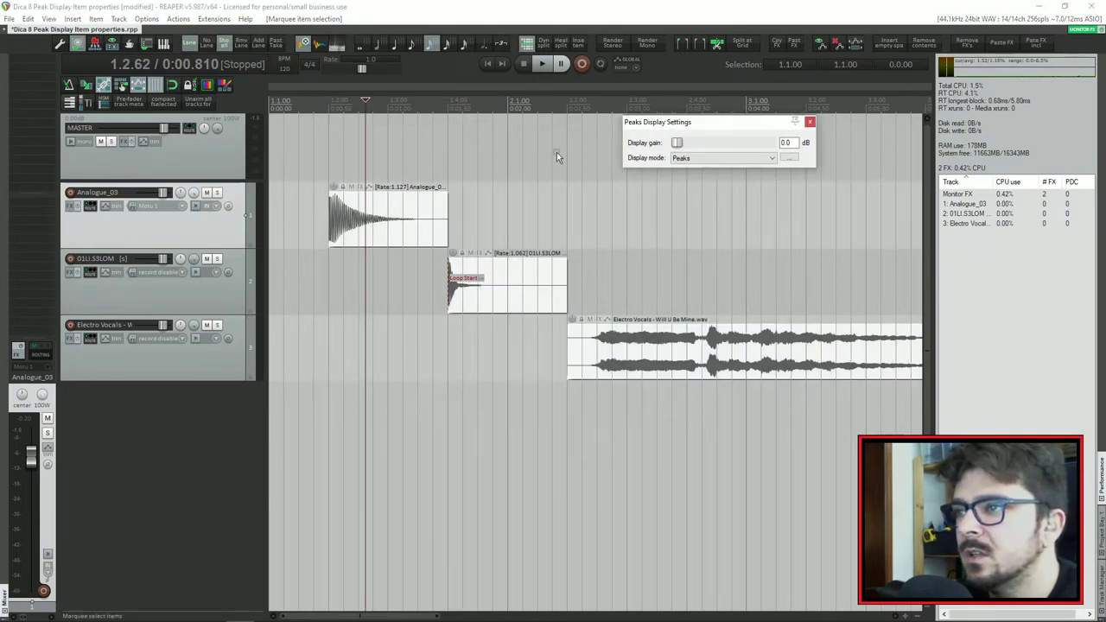
left_click(492, 167)
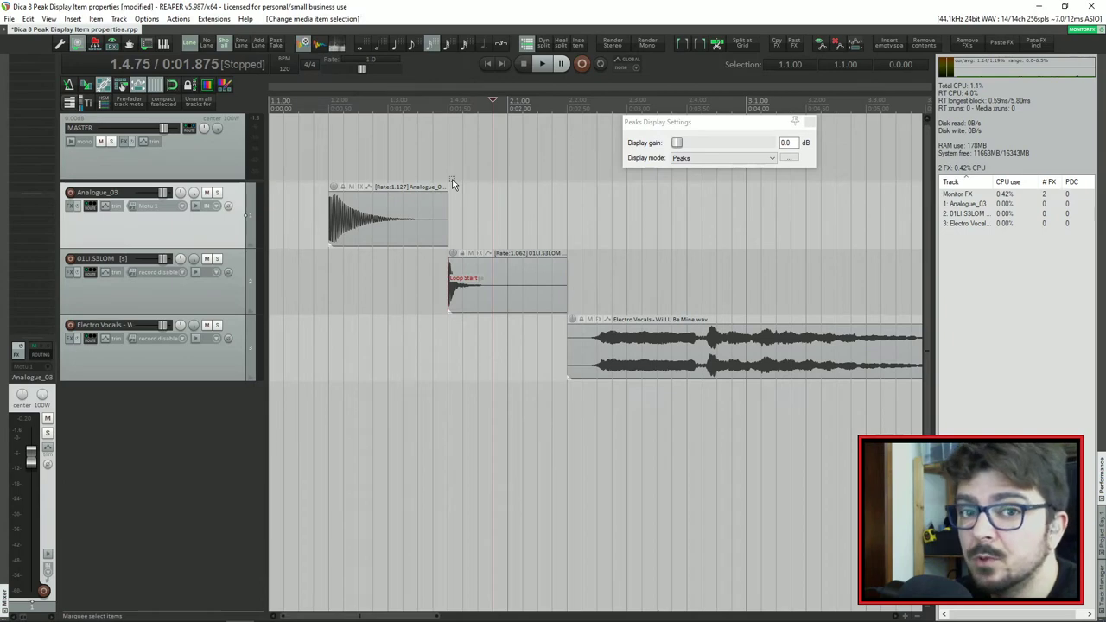
left_click(380, 228)
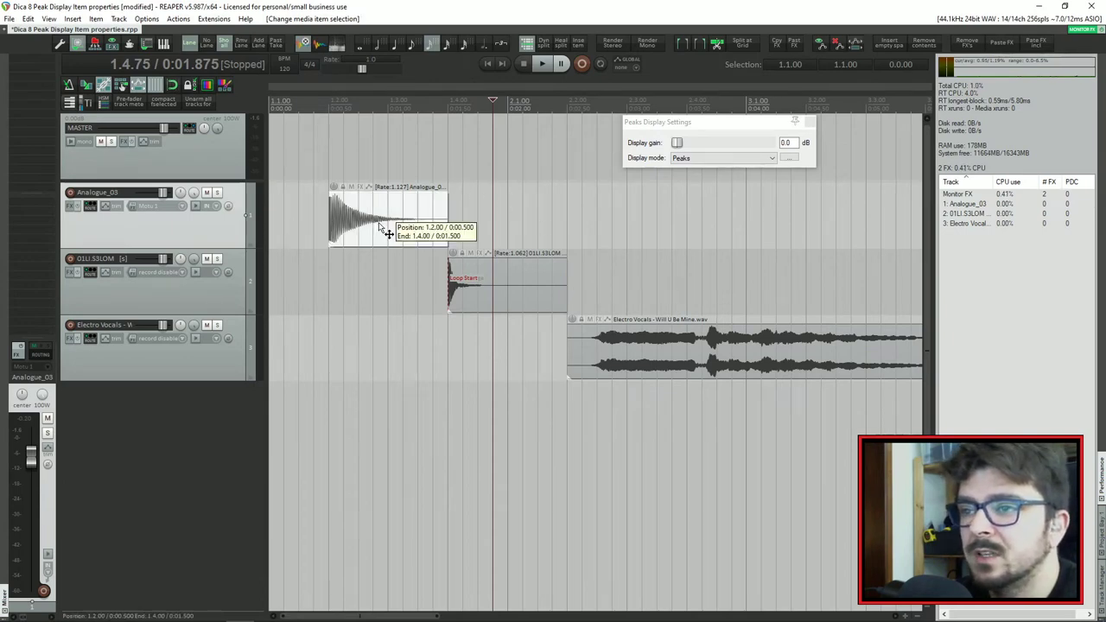
left_click(486, 304)
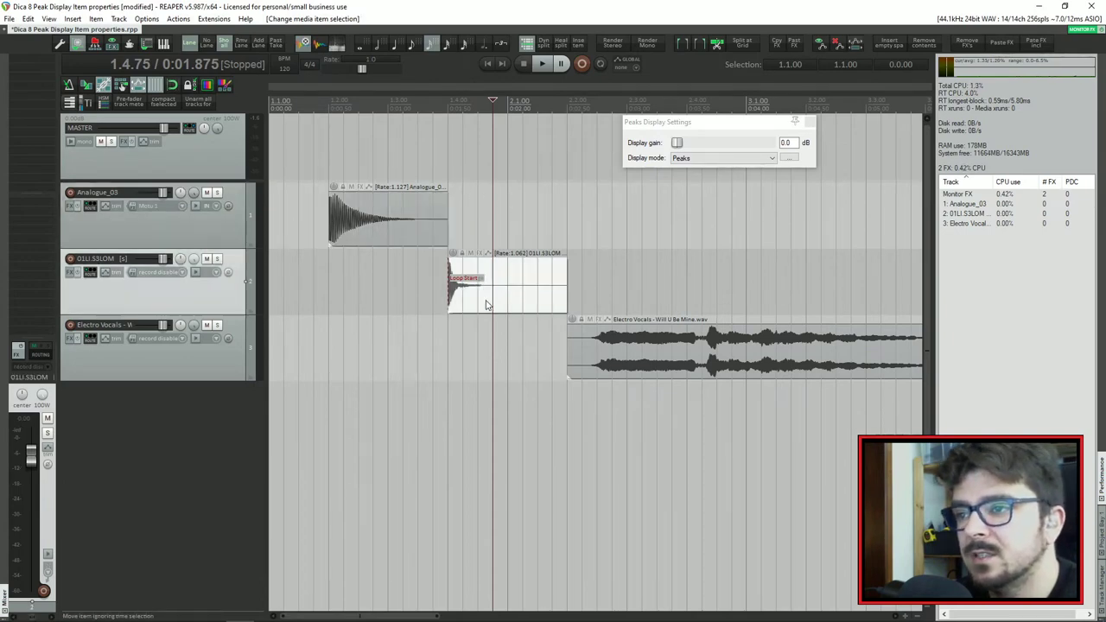
left_click(602, 362)
- Reposition the peaks settings window and try the Spectral Peaks and Spectrogram display modes
left_click_drag(679, 128, 642, 128)
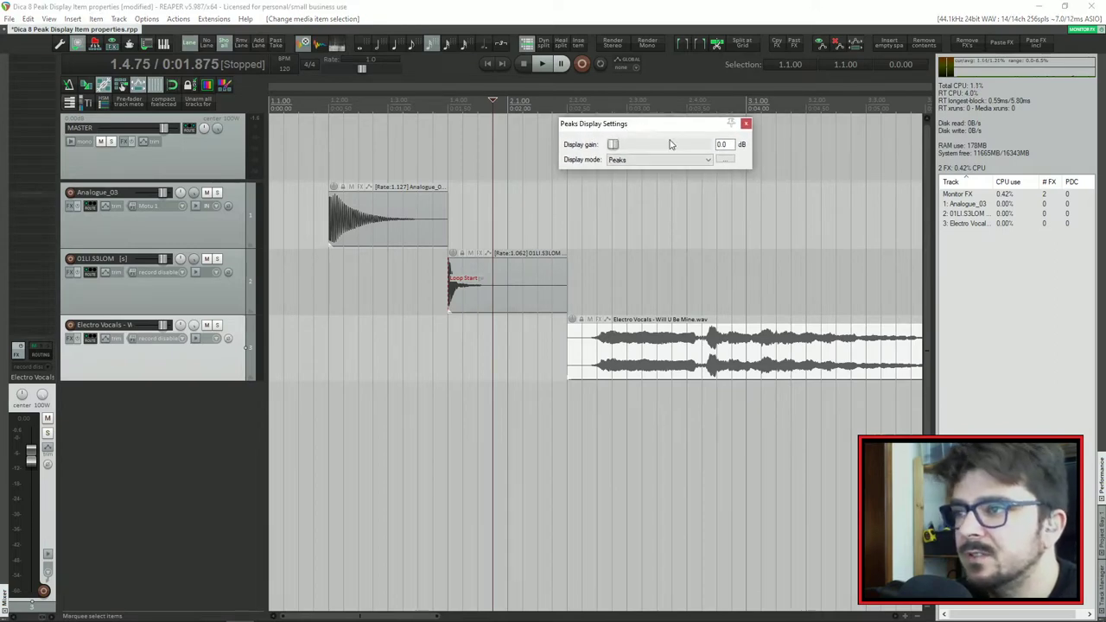
left_click(635, 162)
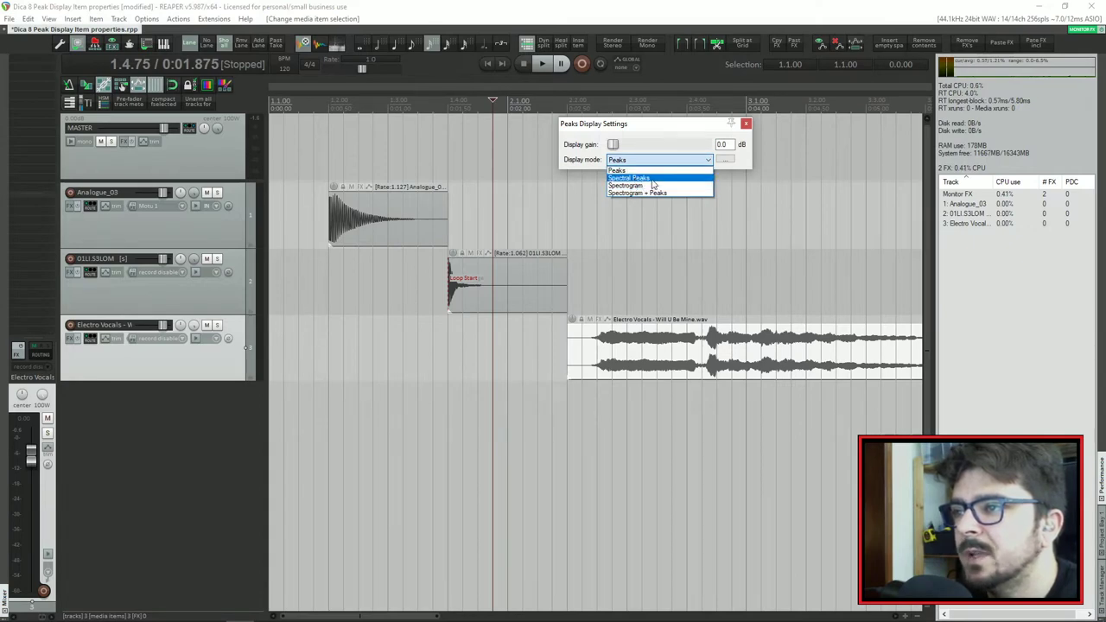
left_click(652, 182)
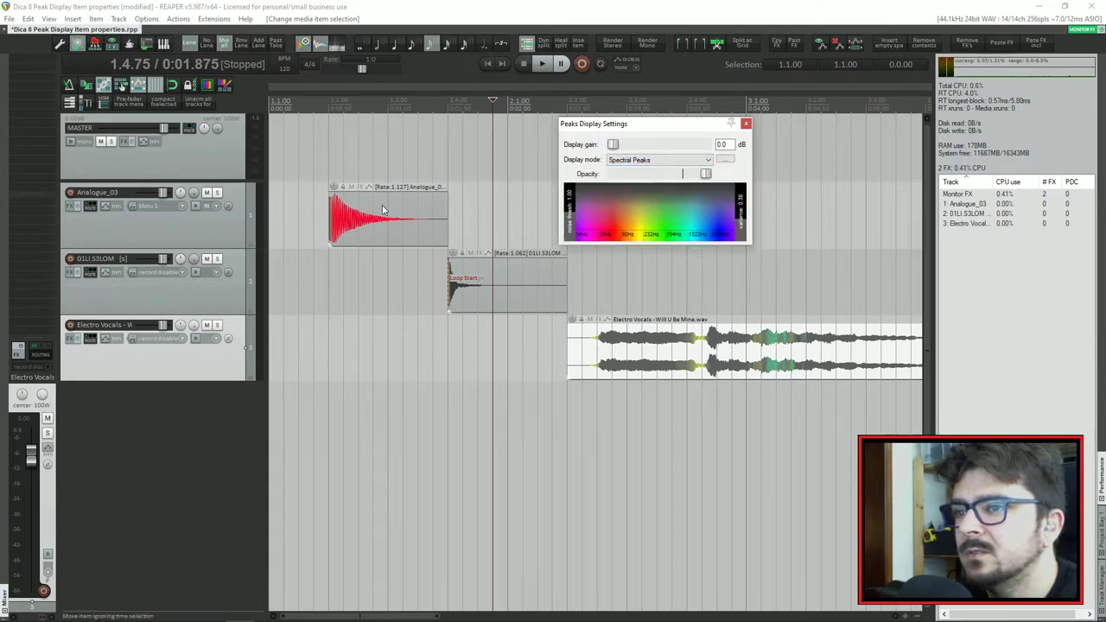
left_click(677, 158)
left_click(638, 184)
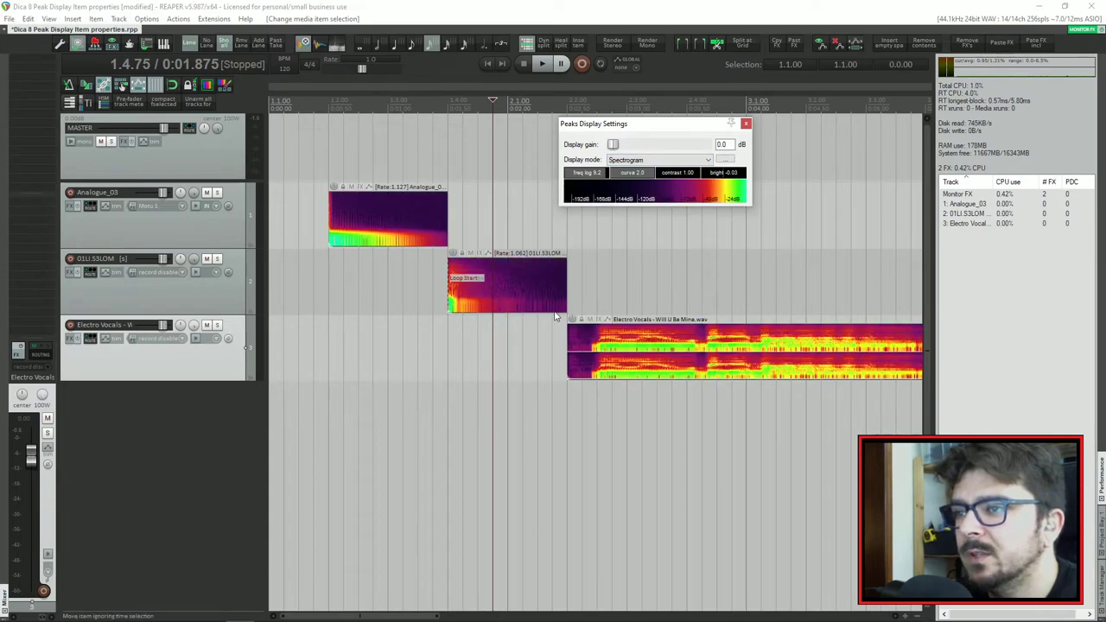
- Show the items in the Spectrogram + Peaks display mode and select the Analogue_03 item
left_click(665, 159)
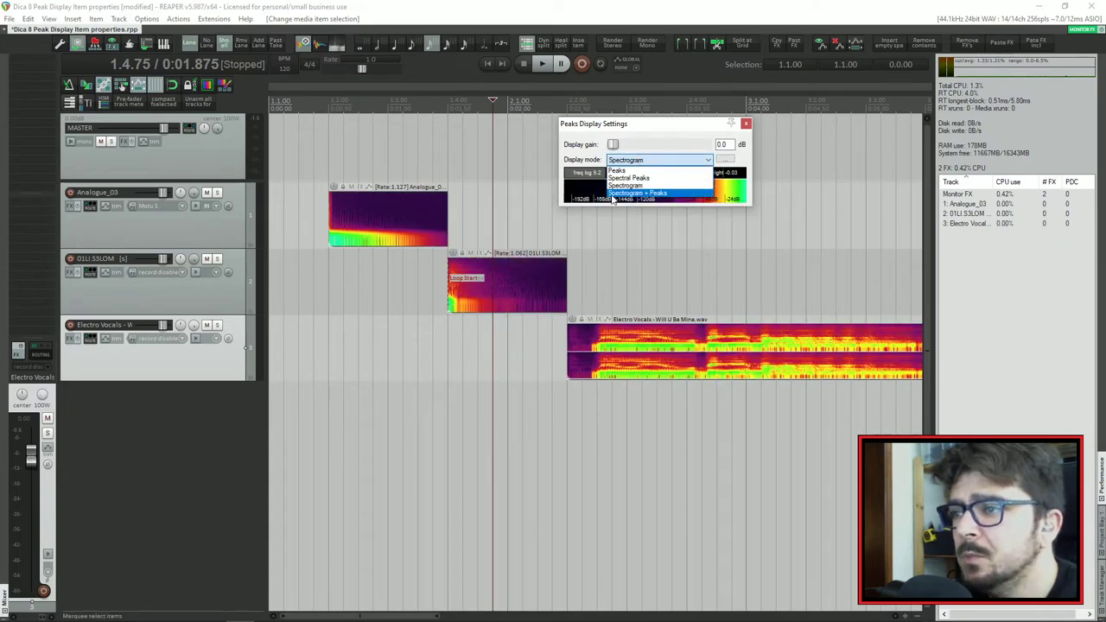
left_click(642, 195)
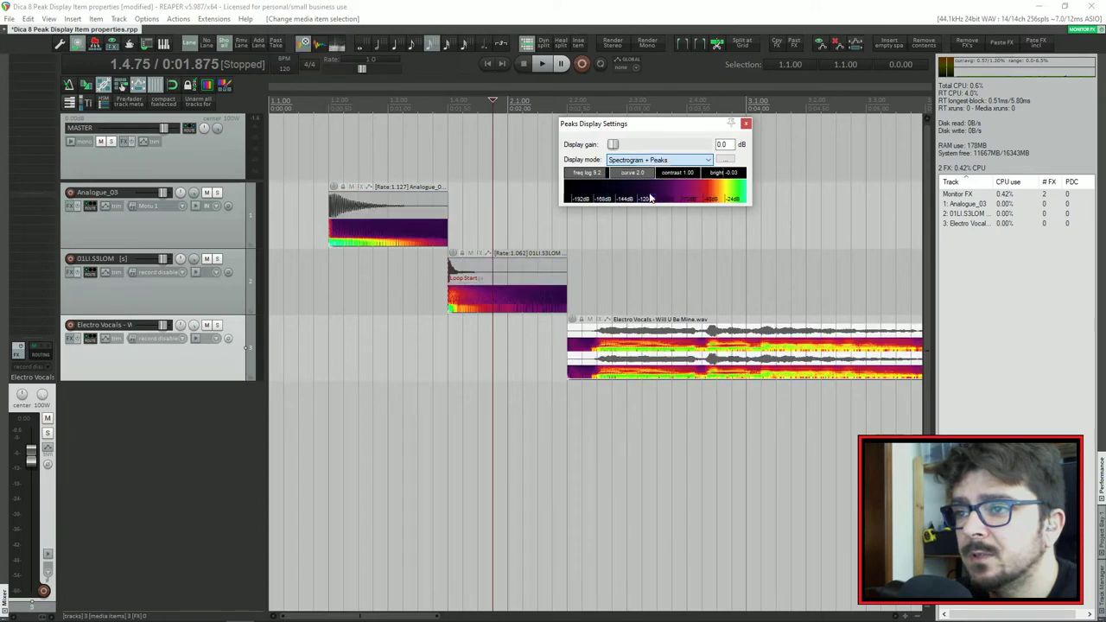
left_click(388, 218)
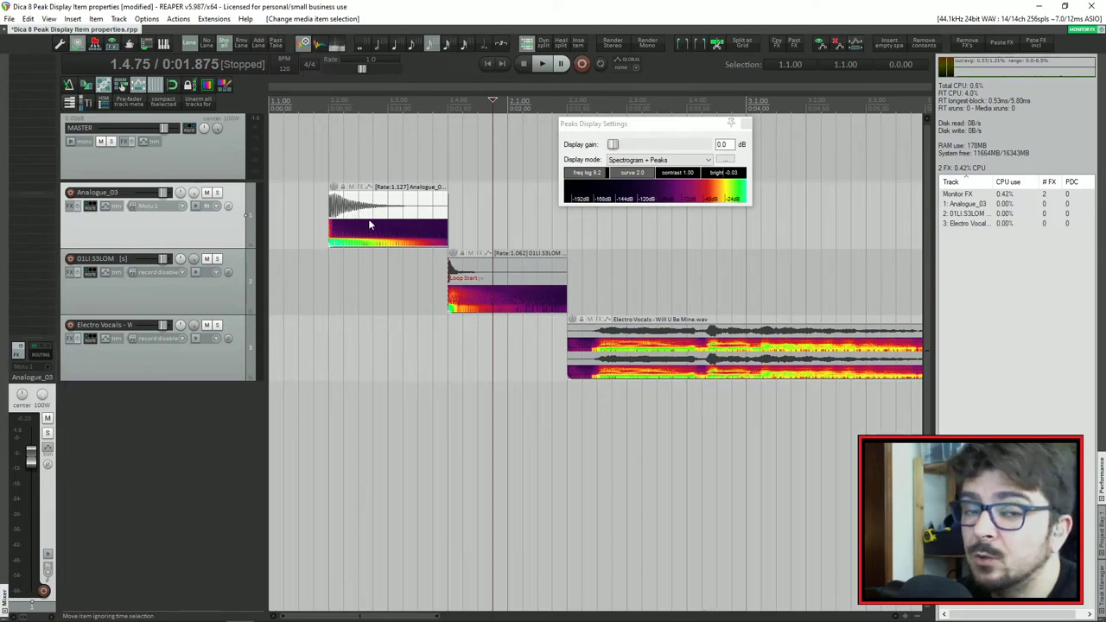
- Set the display mode to Spectral Peaks and move the settings window farther along the timeline
left_click(656, 160)
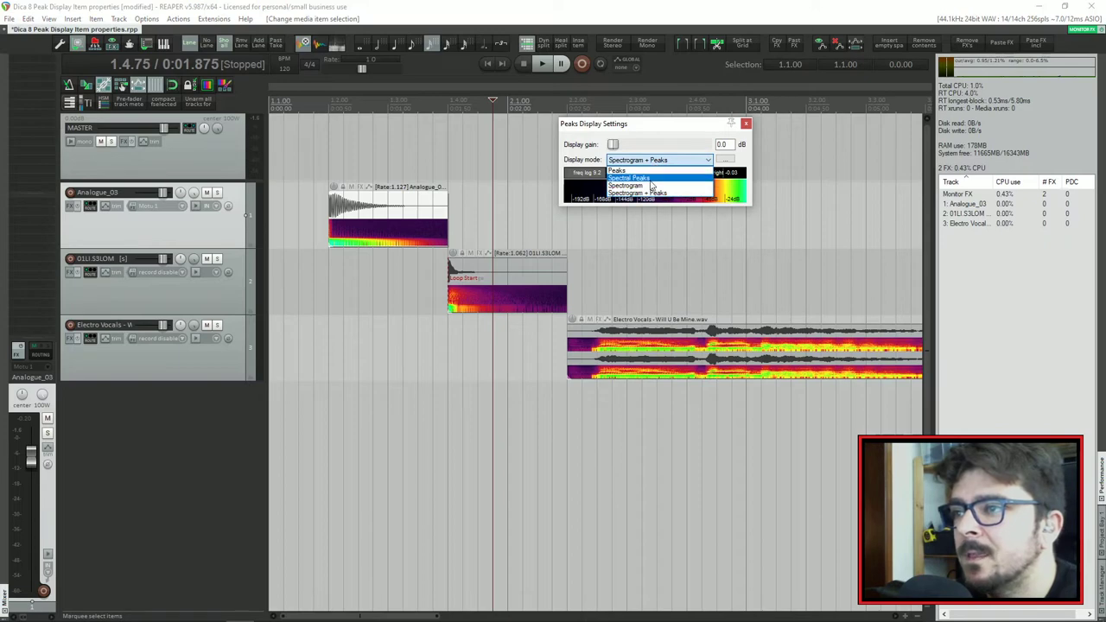
left_click(650, 177)
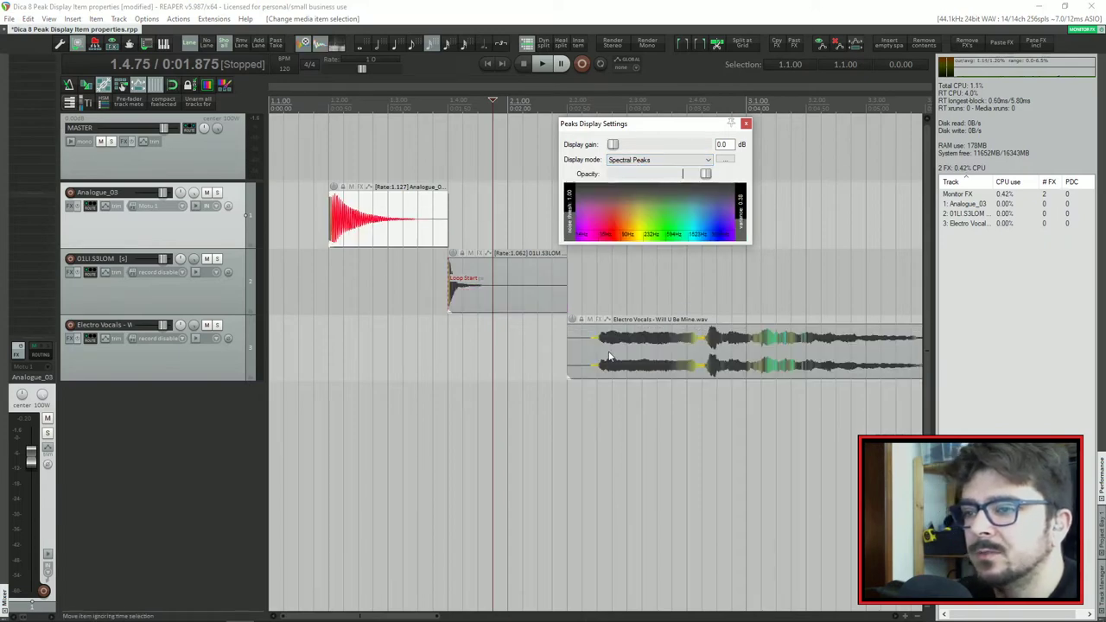
left_click_drag(663, 128, 715, 129)
- Place the edit cursor just before the first vocal phrase of the Electro Vocals item and play that passage
scroll(652, 361, "right", 5)
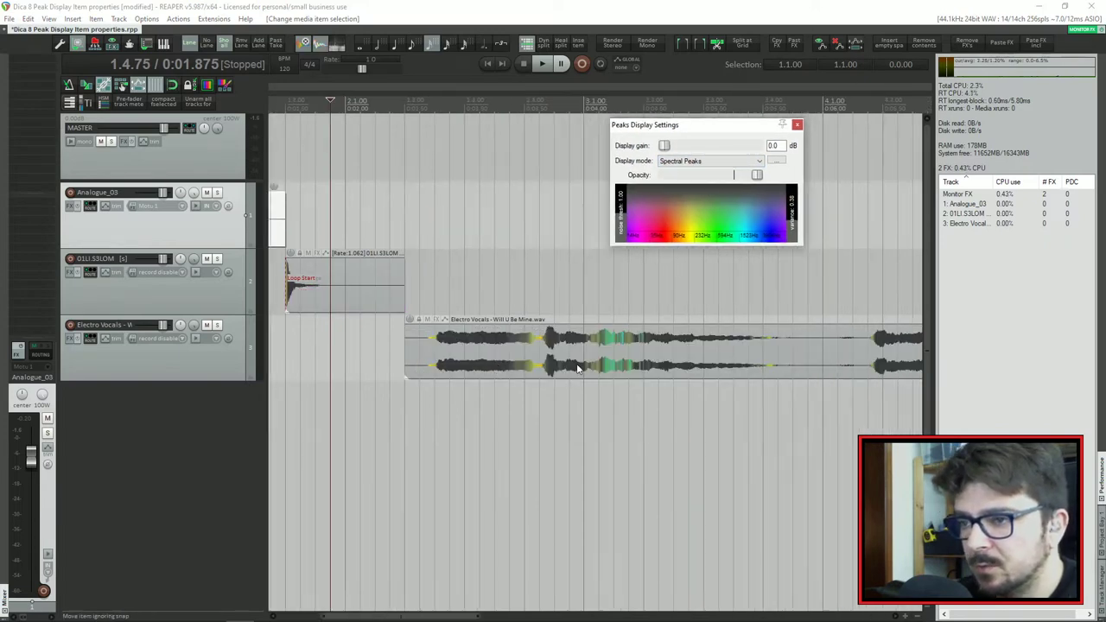
left_click(349, 366)
left_click(348, 366)
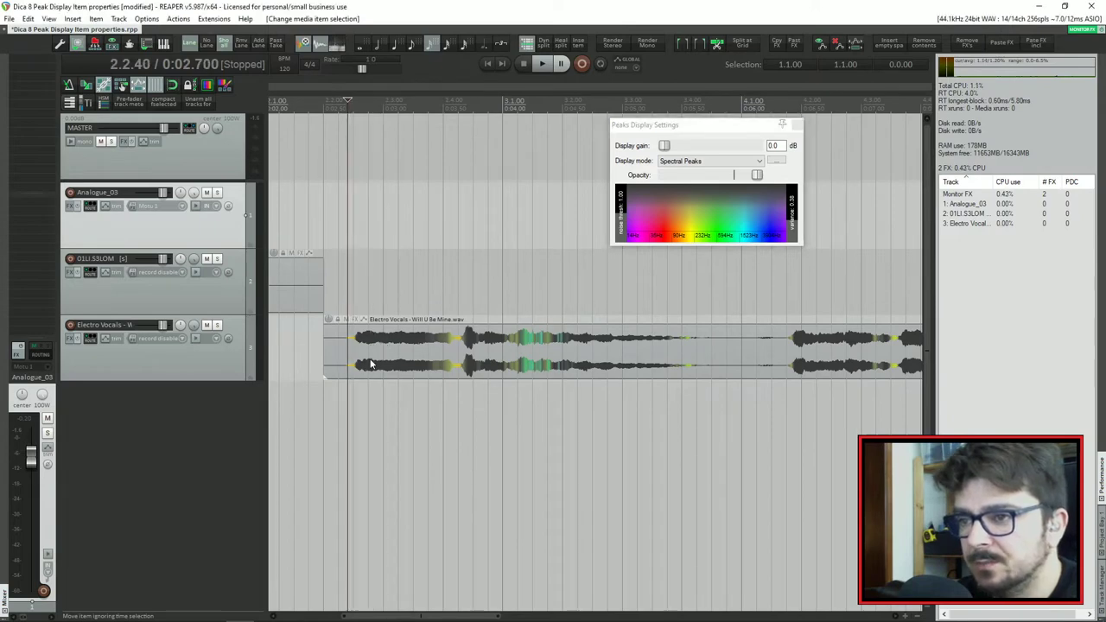
left_click(347, 345)
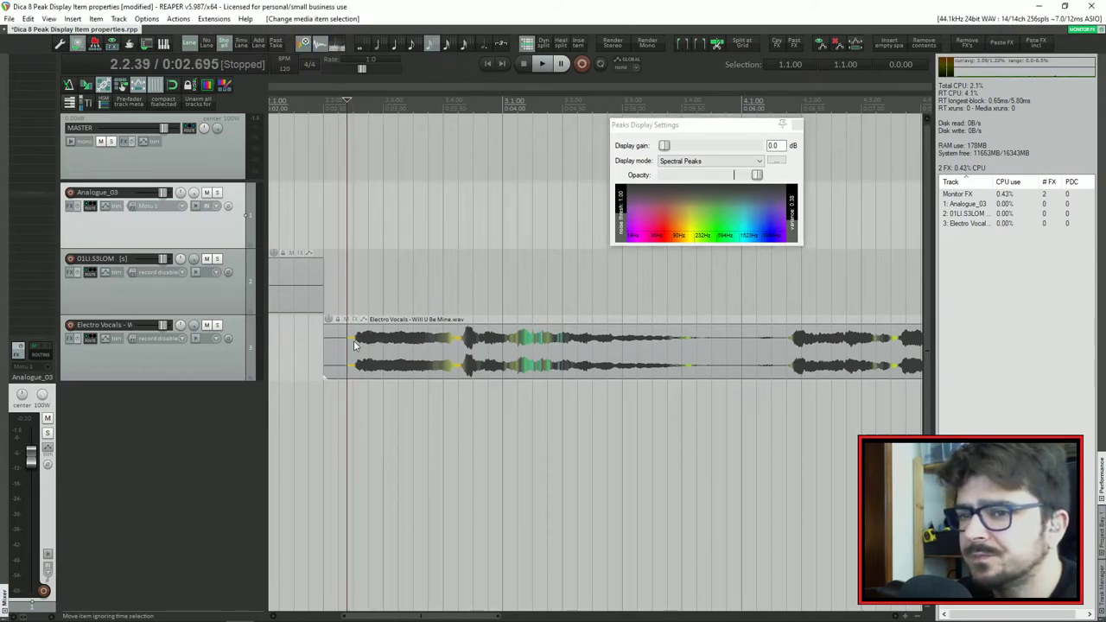
key("space")
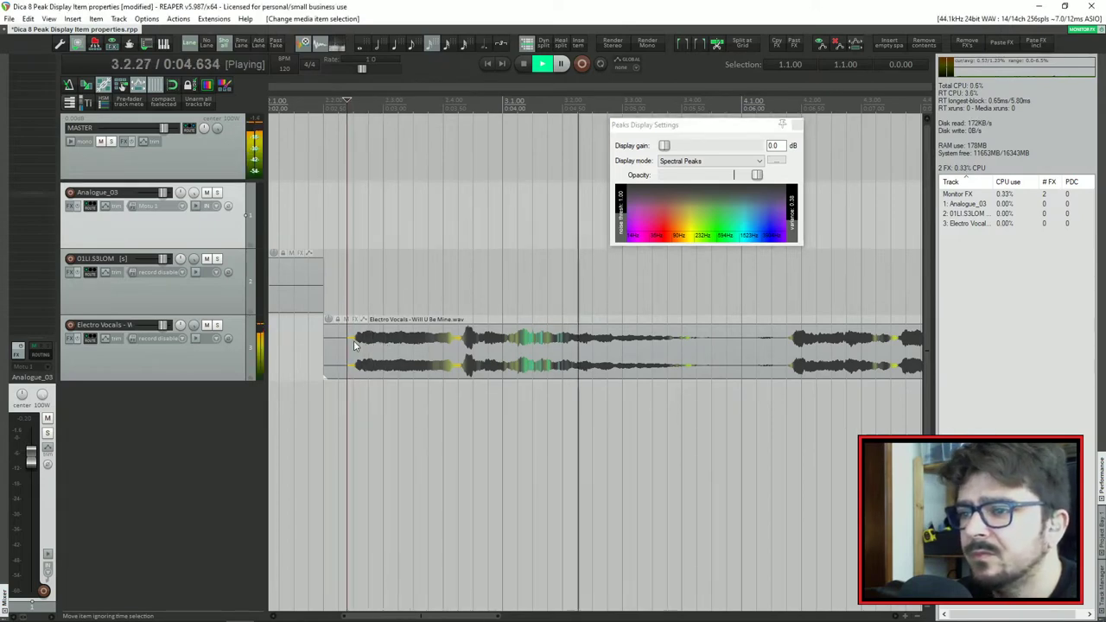
key("space")
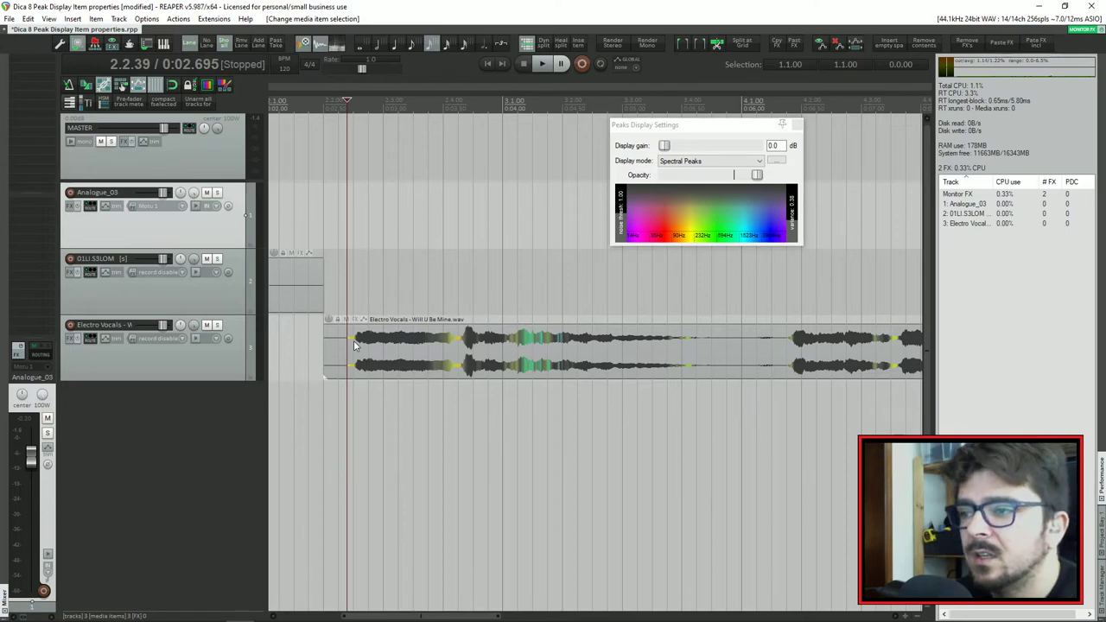
- Replay the opening vocal phrase from slightly earlier in the Electro Vocals item, then stop playback
left_click(337, 363)
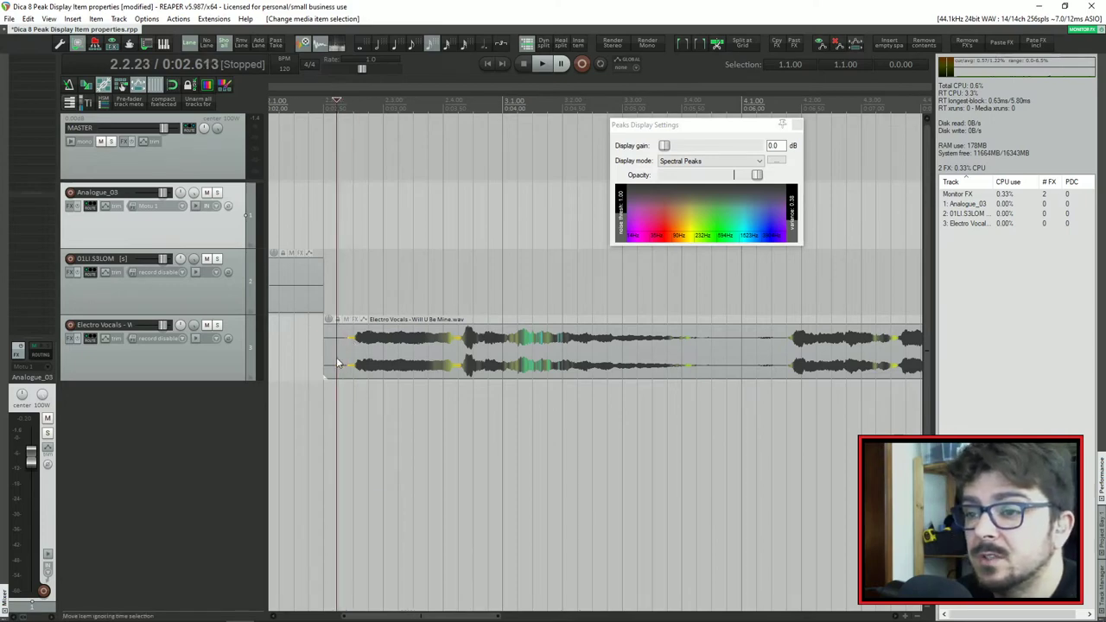
key("space")
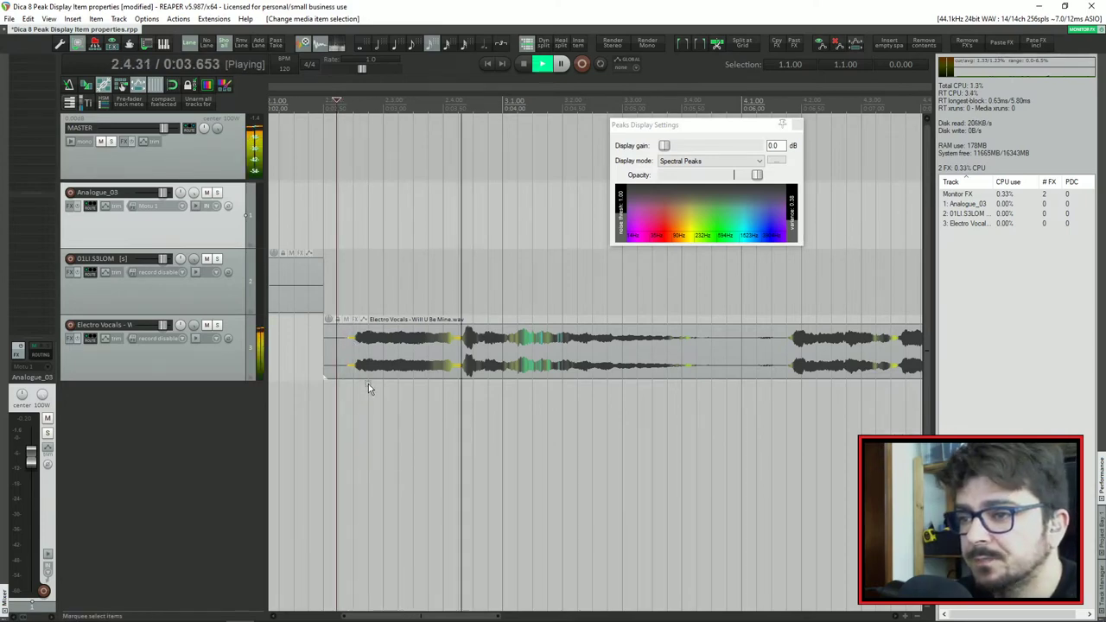
key("space")
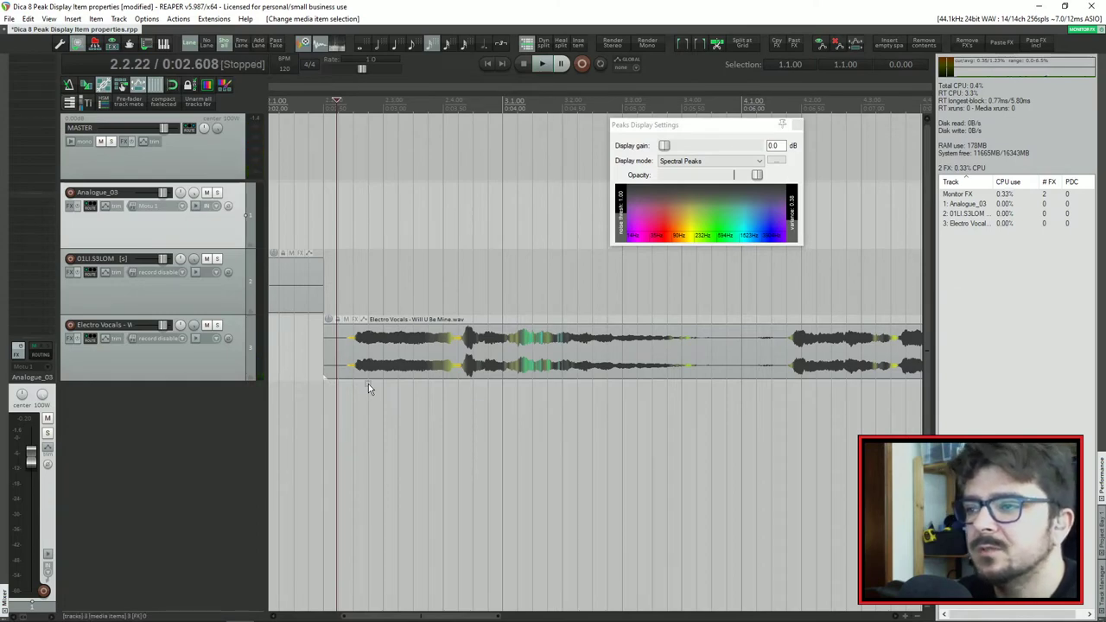
- Place the edit cursor at 5.2.33, where the teal-coloured vocal section begins, and check the spectral peaks opacity control
left_click_drag(681, 127, 605, 129)
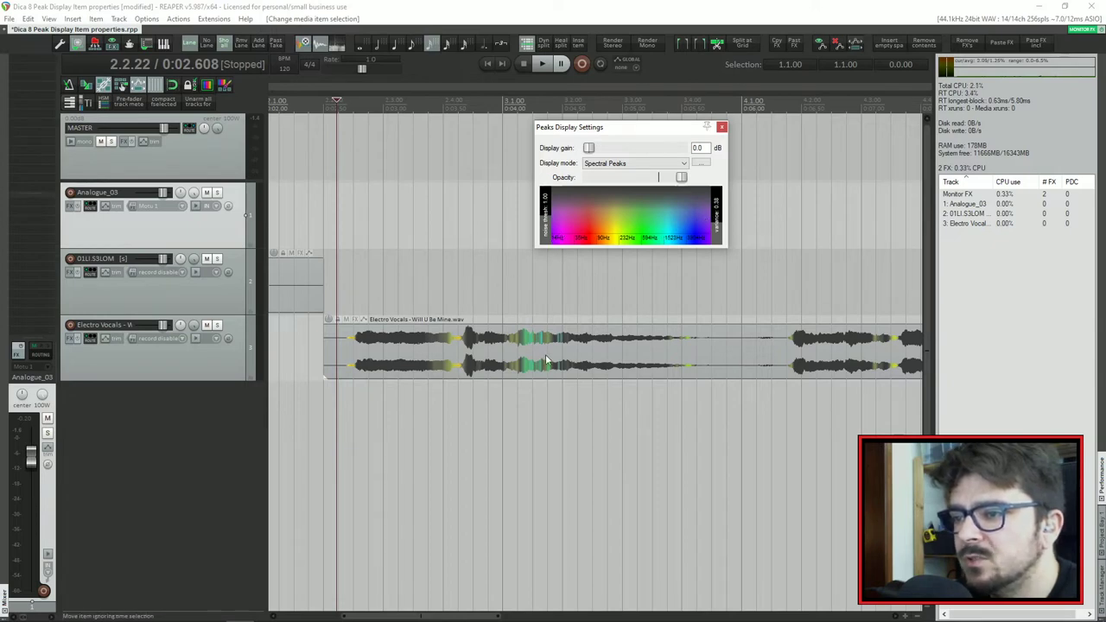
scroll(645, 350, "up", 5)
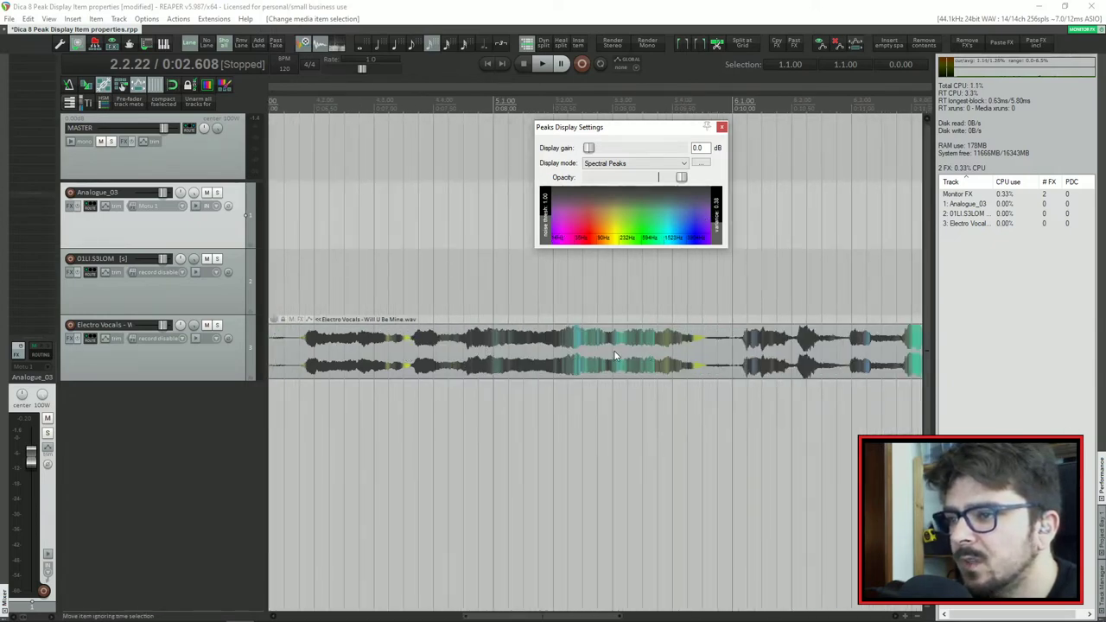
left_click(583, 350)
left_click(572, 349)
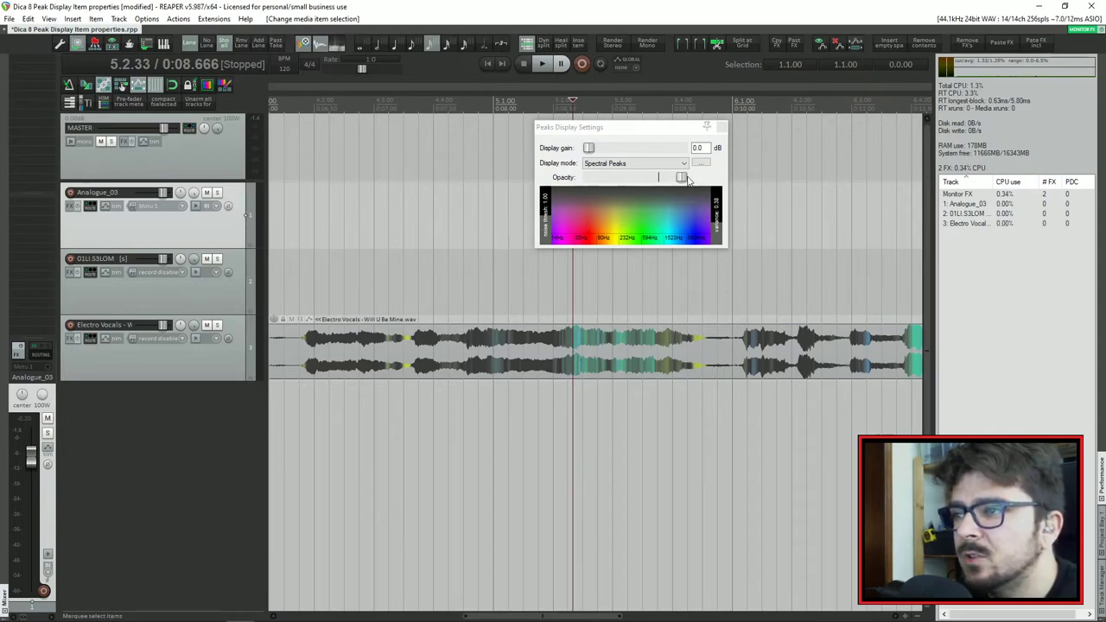
mouse_move(682, 177)
left_mouse_down()
mouse_move(588, 179)
mouse_move(684, 183)
left_mouse_up()
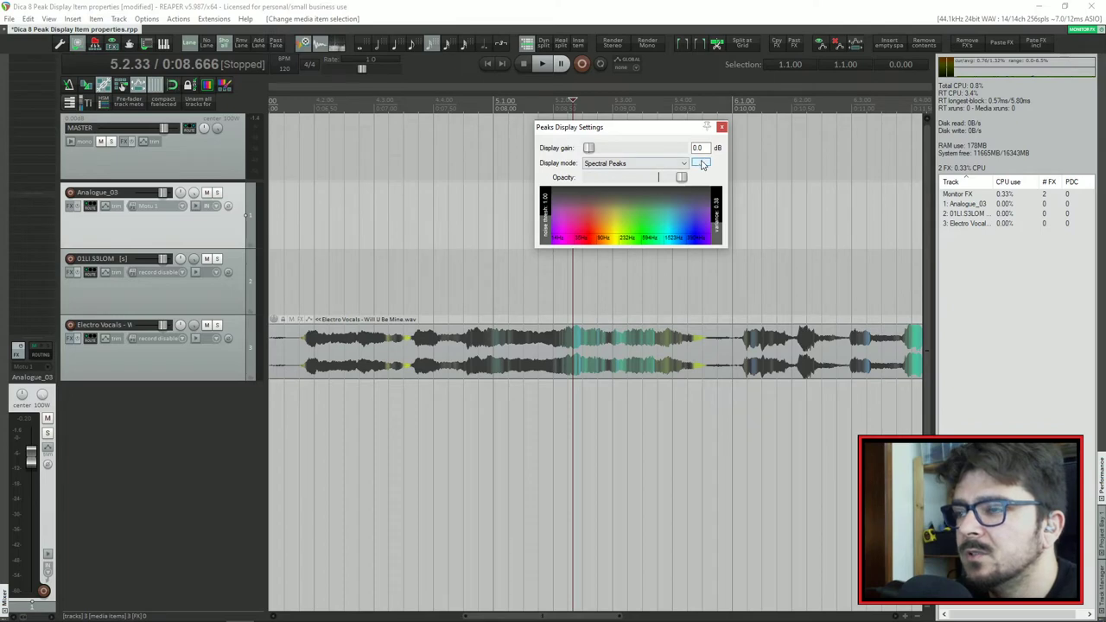
- Turn on Rectify peaks for the media items and switch it off again
left_click(701, 163)
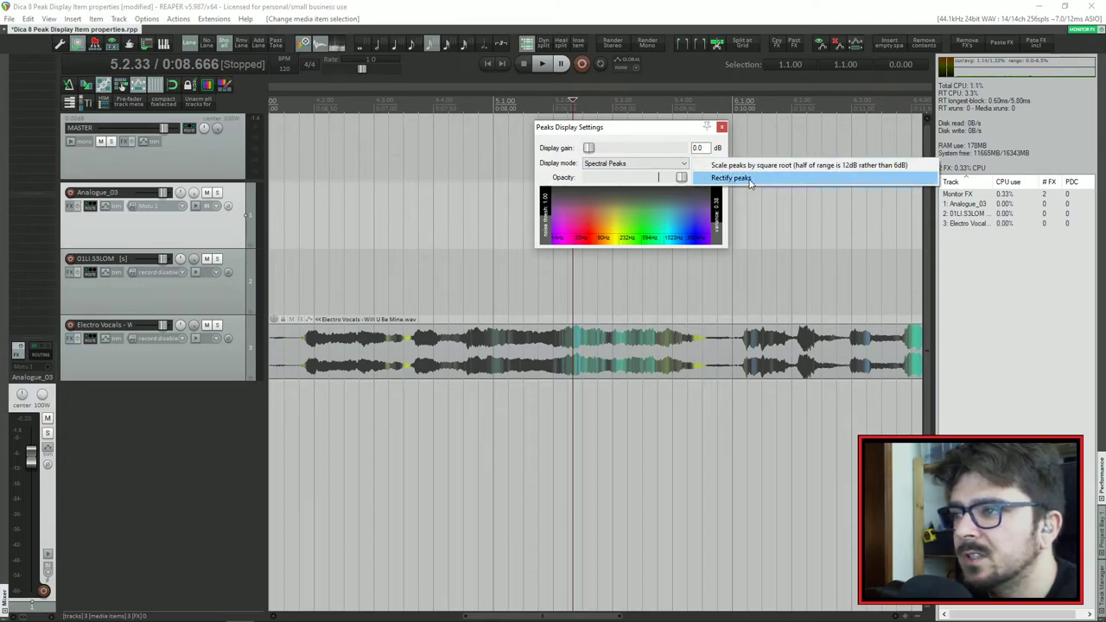
left_click(734, 179)
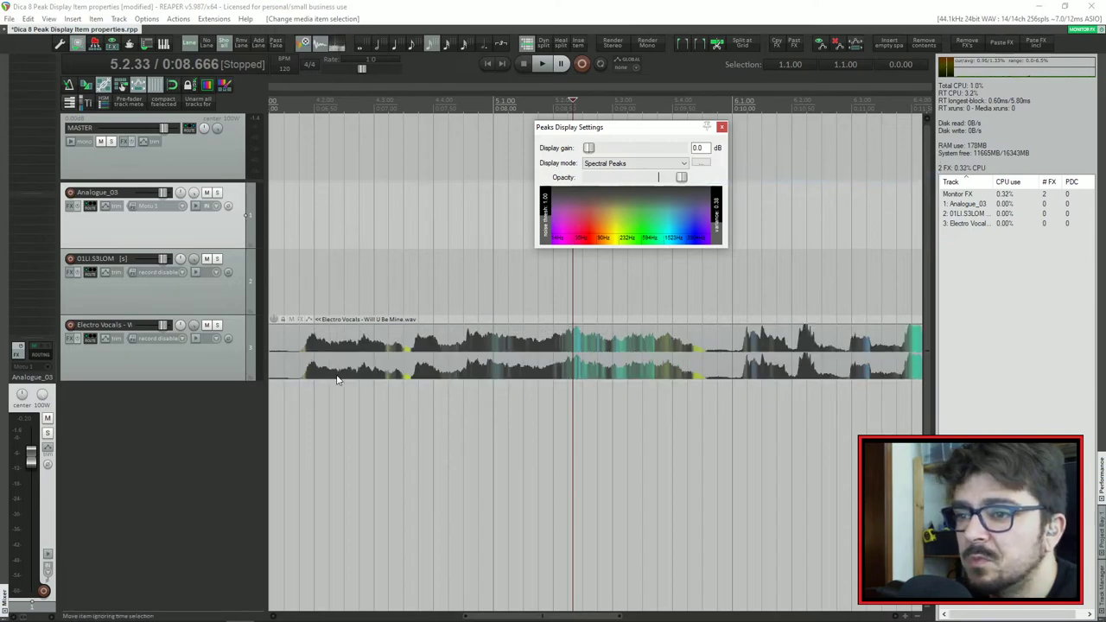
left_click(700, 165)
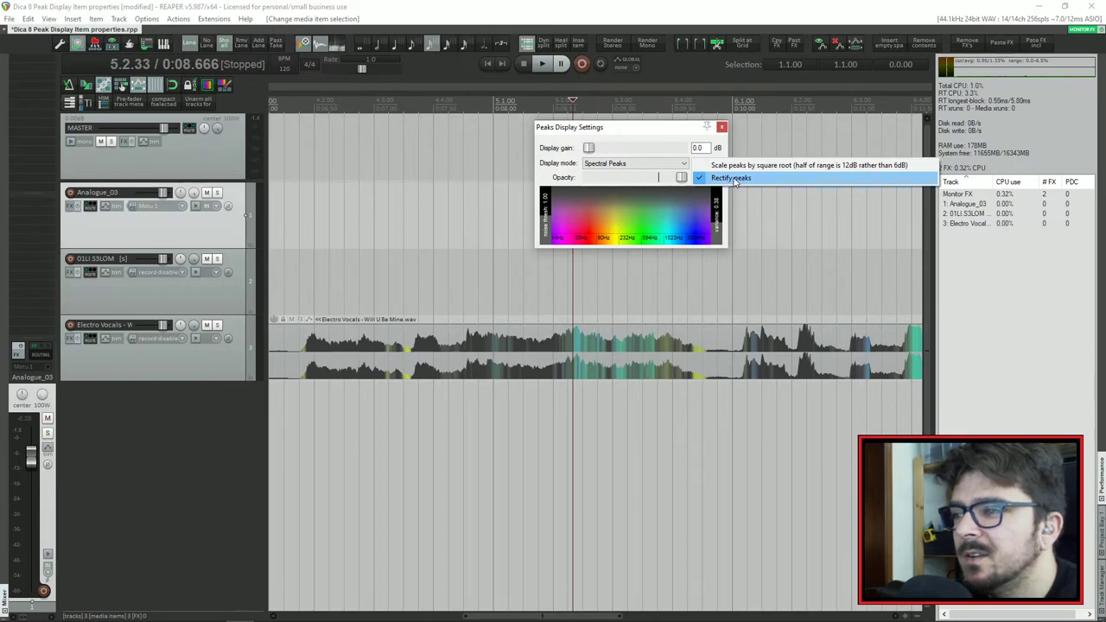
left_click(734, 178)
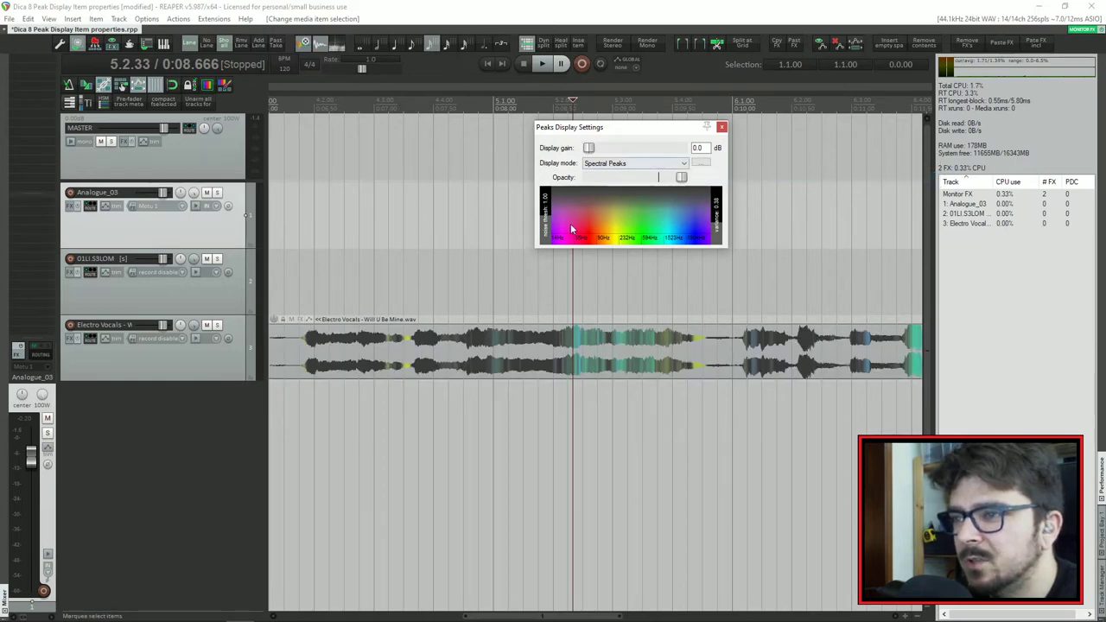
- Place the edit cursor at 4.4.28 in the Electro Vocals item, play the passage towards the teal-coloured section and stop
left_click(309, 376)
left_click_drag(311, 379, 571, 339)
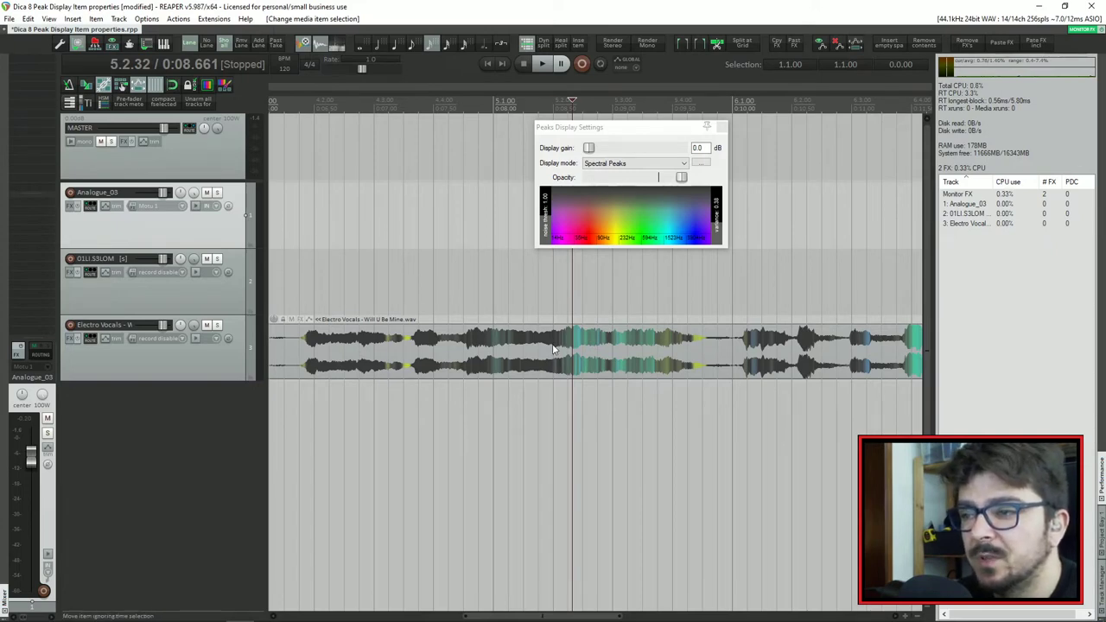
left_click(550, 352)
left_click(449, 354)
key("space")
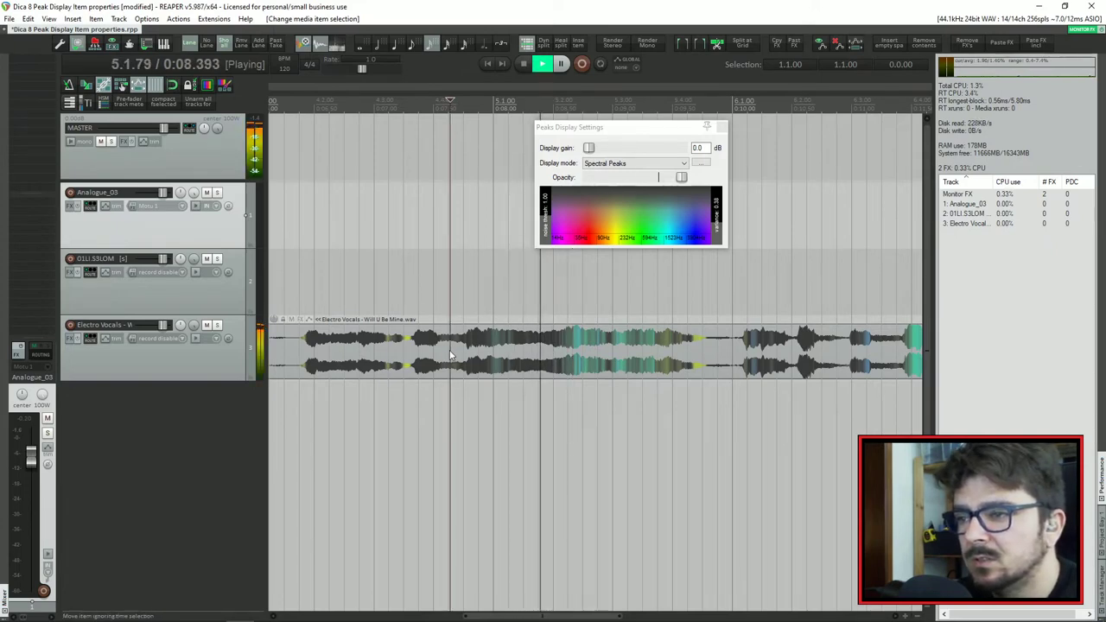
key("space")
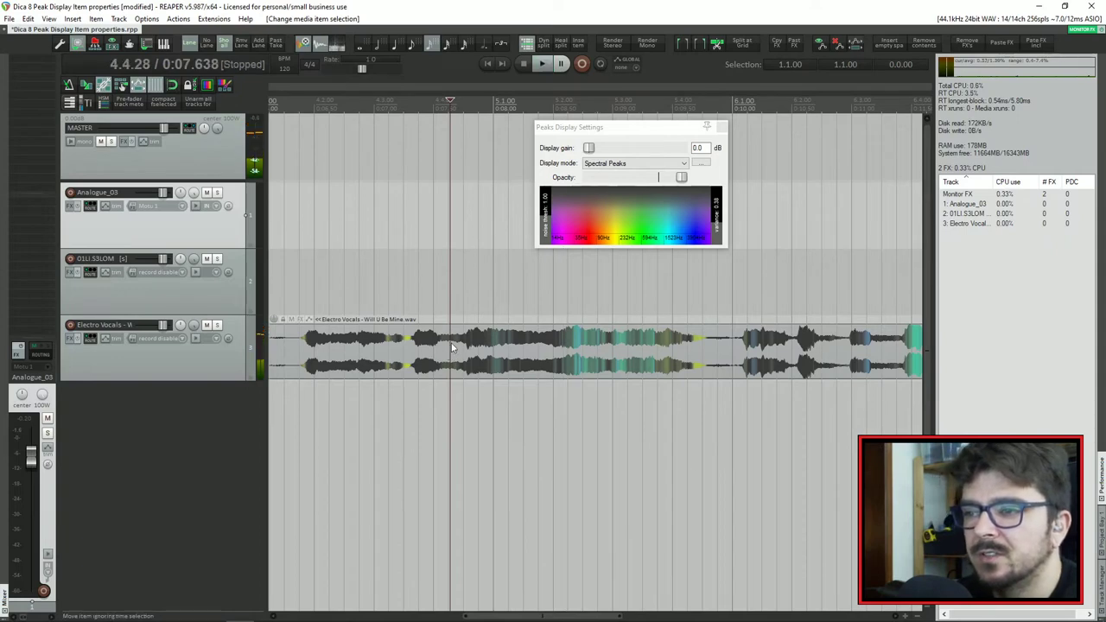
- Move the edit cursor to 4.4.51 and play through the teal-coloured vocal section, stopping after it
left_click(464, 349)
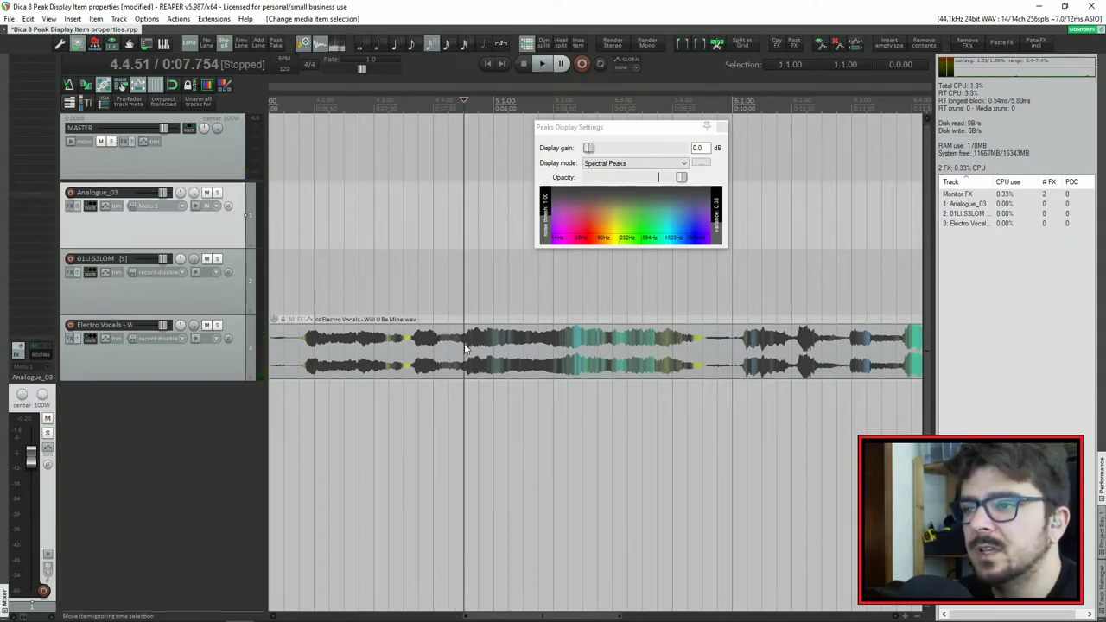
key("space")
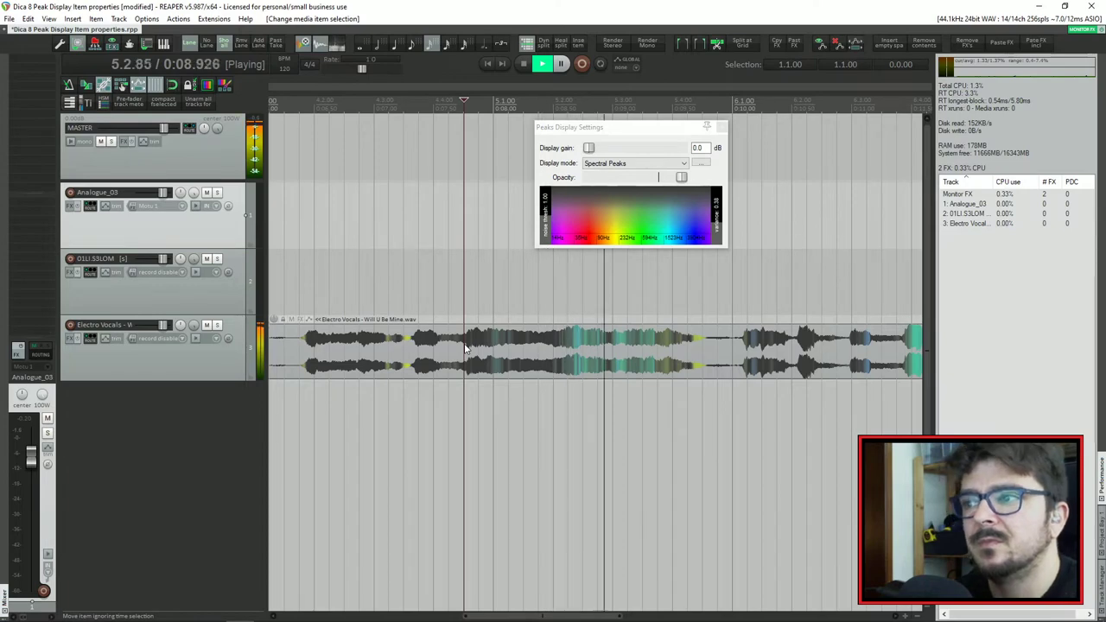
key("space")
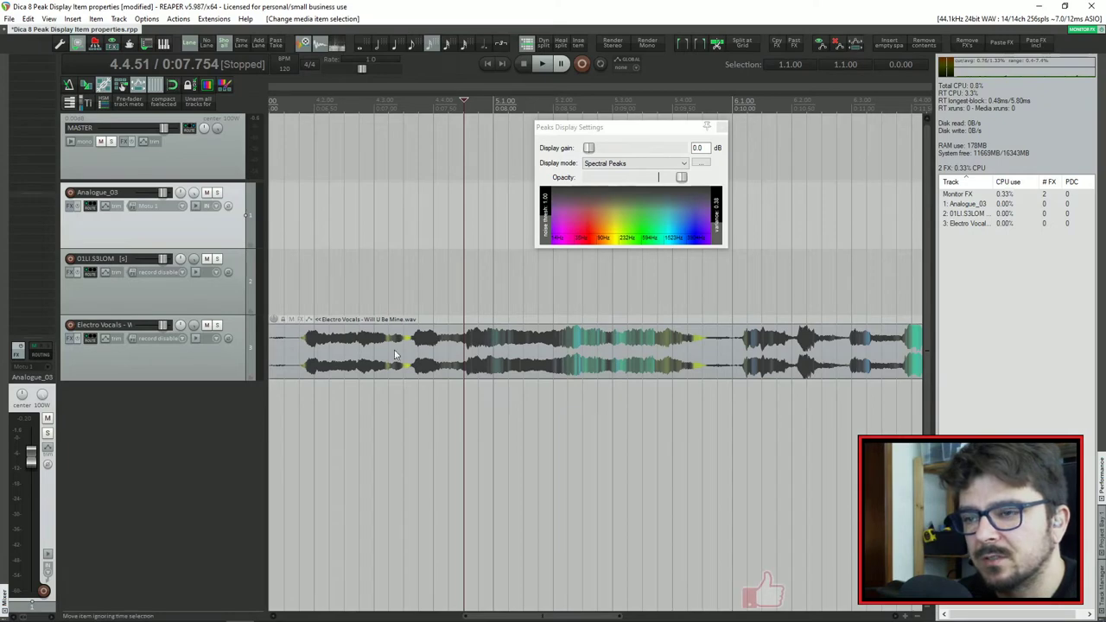
- Set the display mode to Peaks and place the edit cursor at 4.1.70, just before the vocal phrase
left_click(305, 357)
left_click(628, 167)
left_click(628, 167)
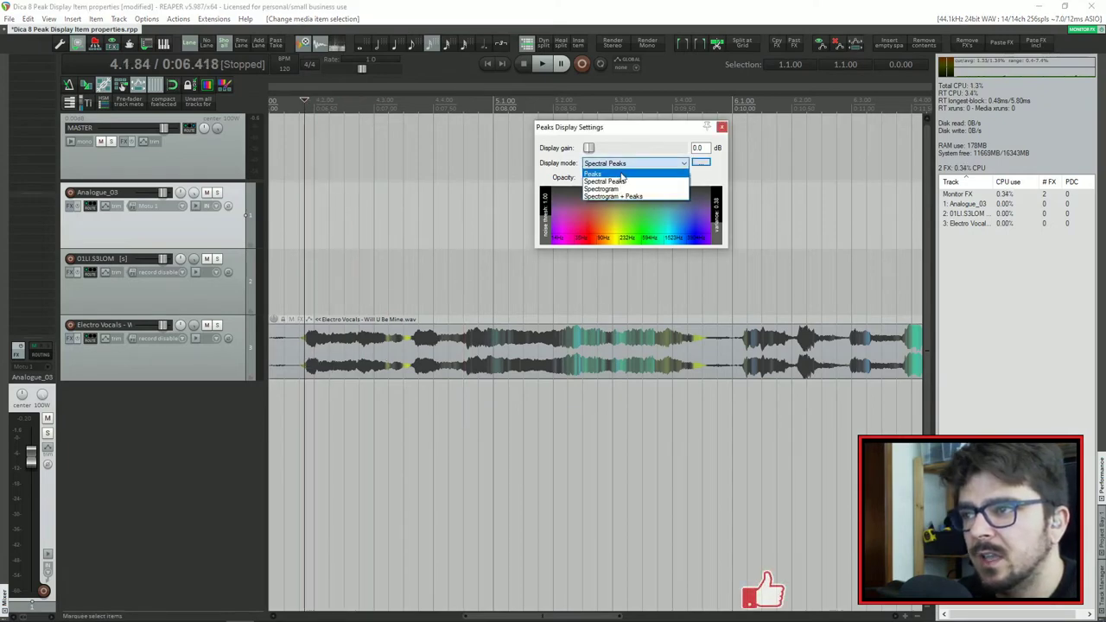
left_click(605, 174)
left_click(293, 356)
left_click(296, 359)
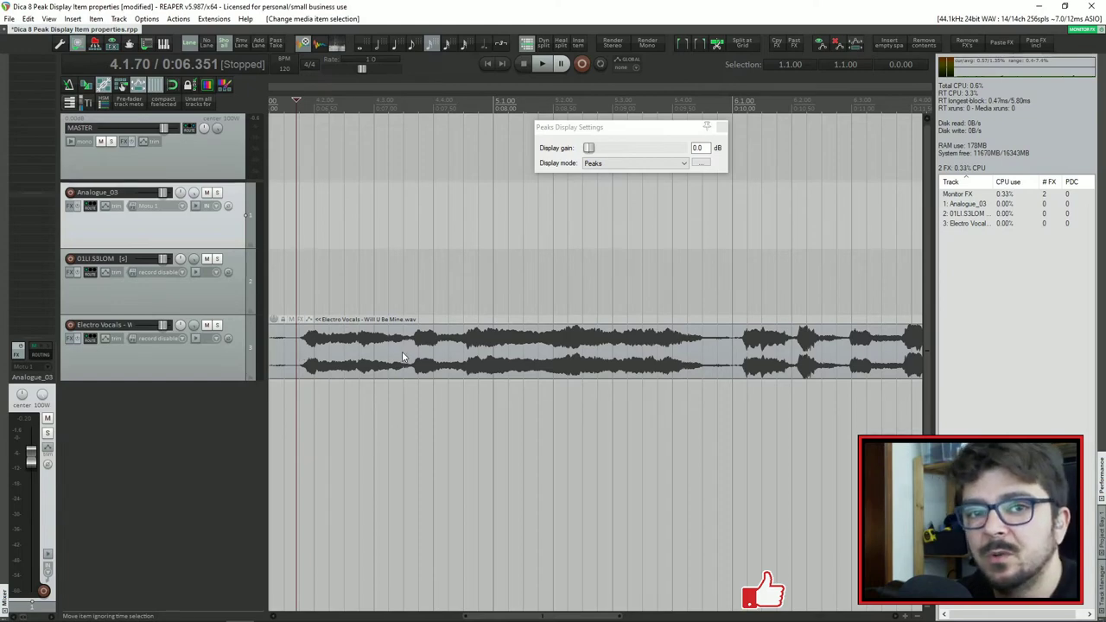
- Set the display mode back to Spectral Peaks and place the edit cursor at 5.2.33, where the teal section begins
left_click(628, 164)
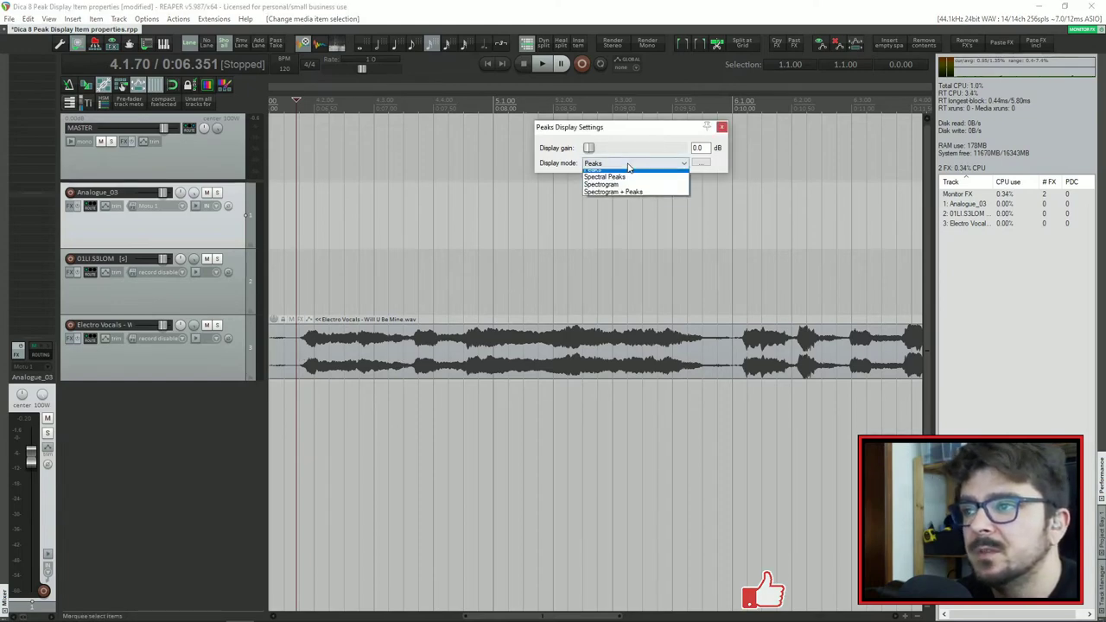
left_click(604, 176)
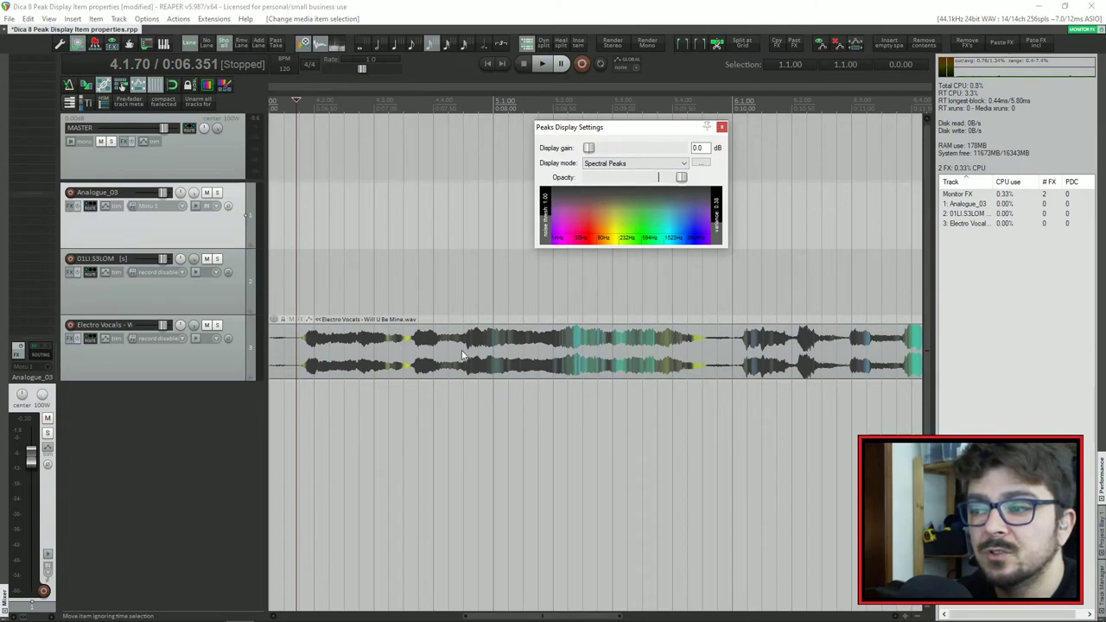
left_click(574, 353)
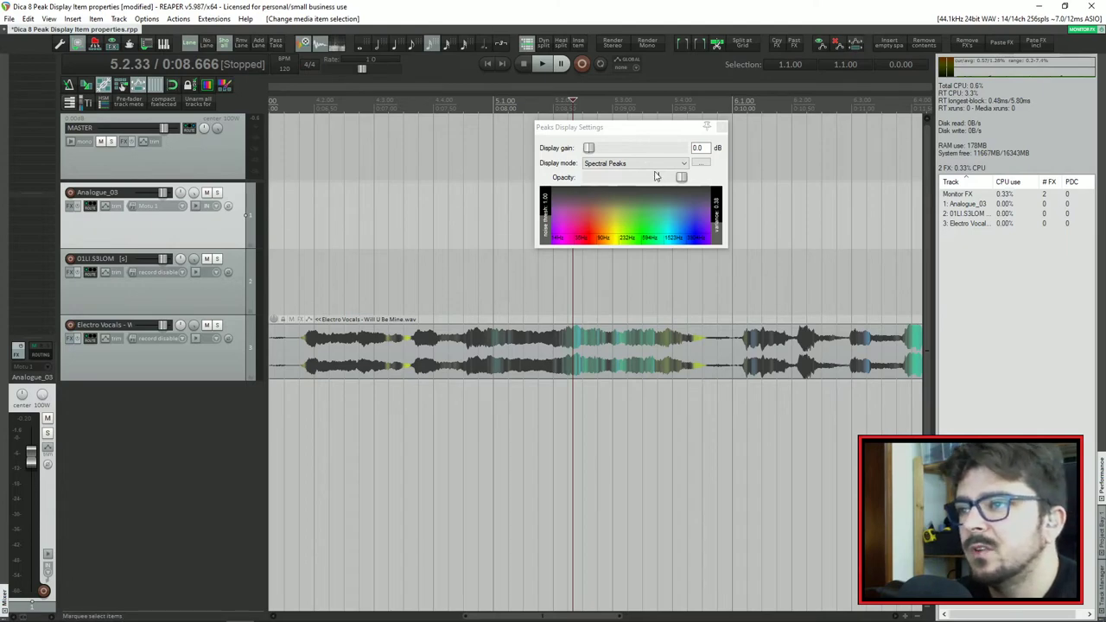
- Set the display mode to Spectrogram and make the Electro Vocals track taller
left_click_drag(626, 131, 631, 115)
left_click(623, 150)
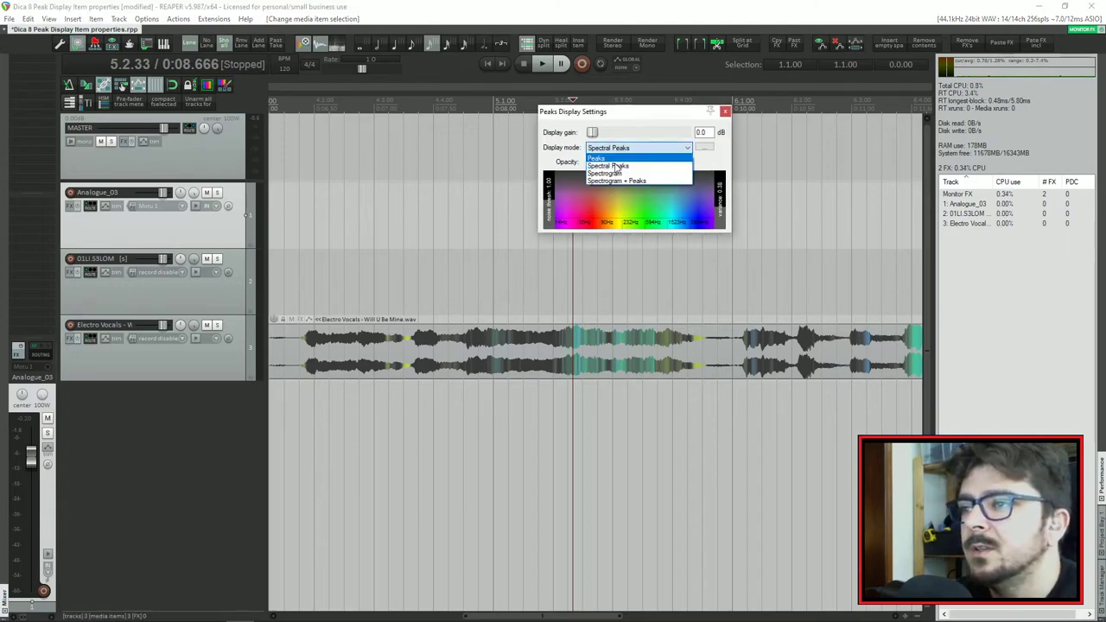
left_click(609, 175)
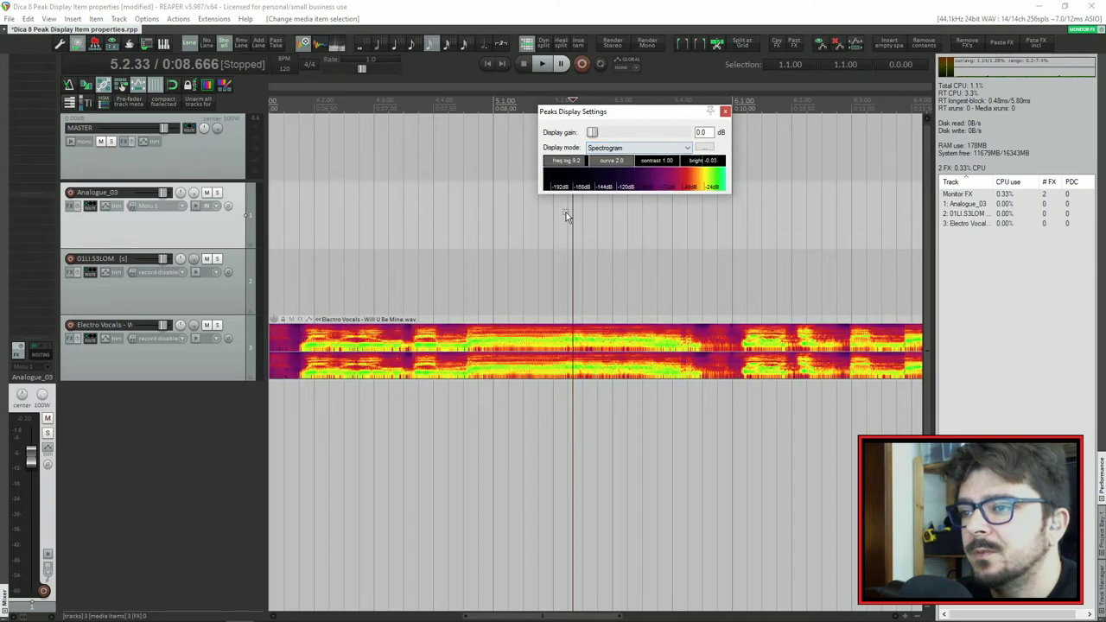
left_click_drag(205, 381, 204, 460)
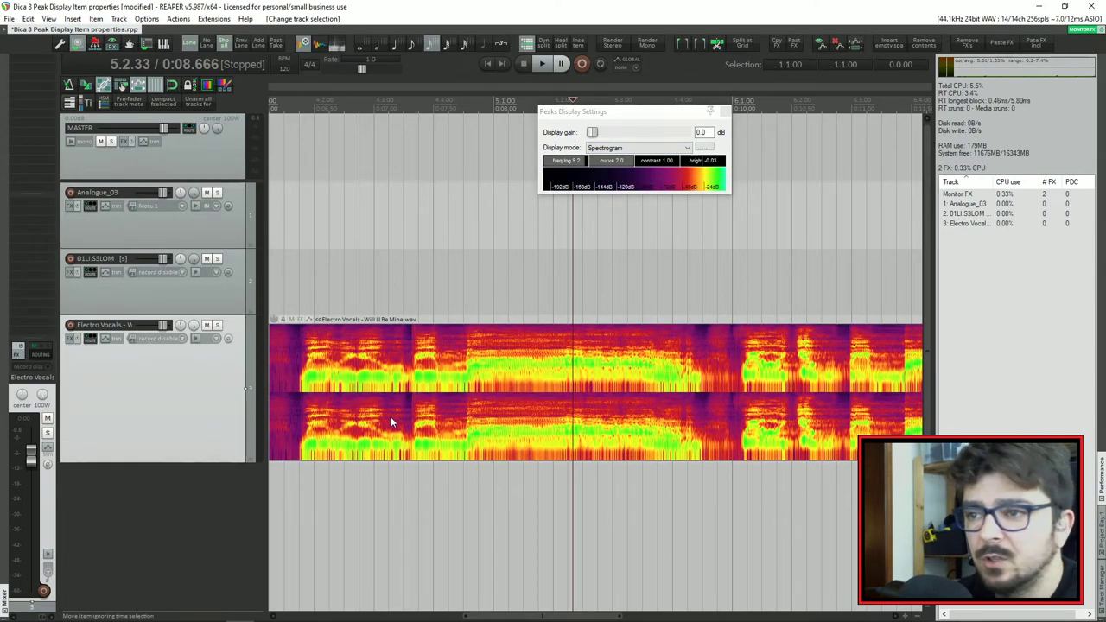
- Examine the Electro Vocals spectrogram, marking the point around 3.4.13 where the first vocal phrase fades out
left_click_drag(555, 616, 377, 618)
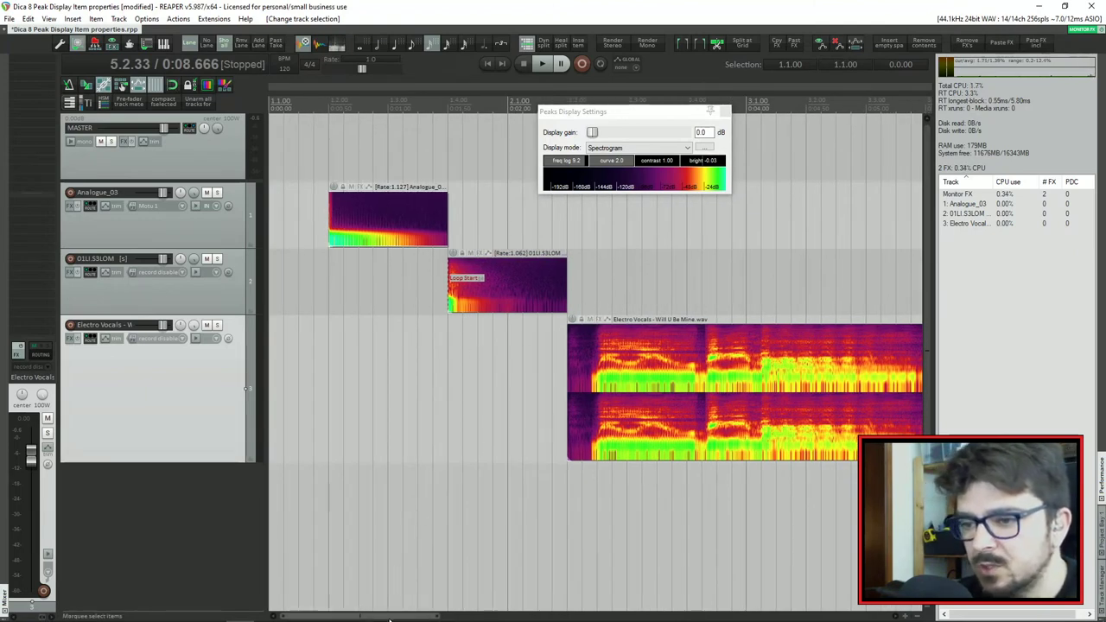
left_click_drag(395, 617, 459, 610)
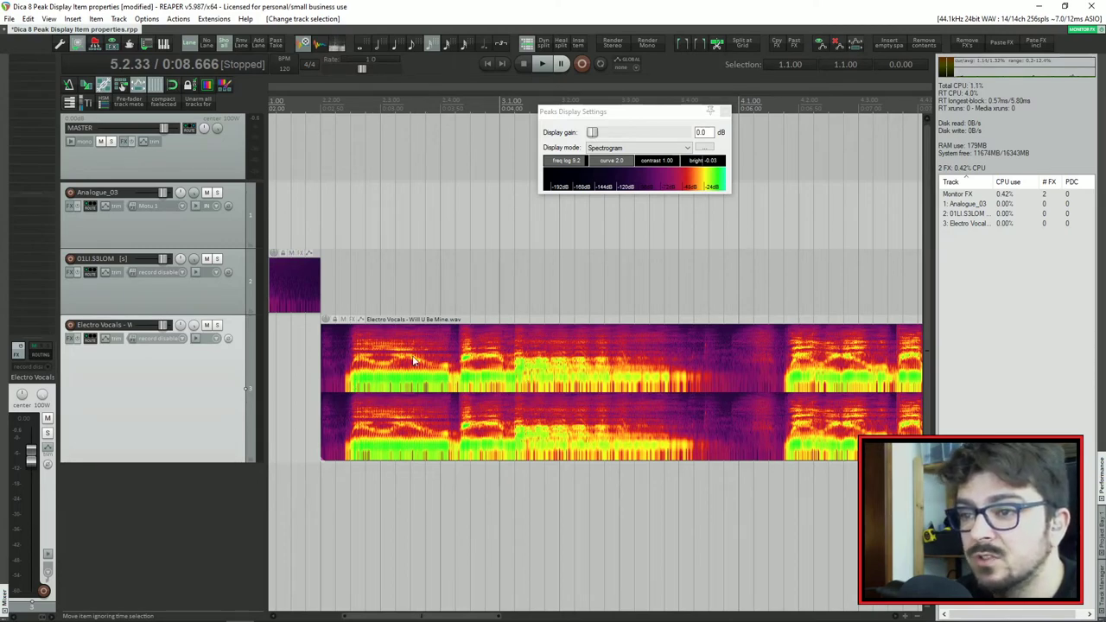
left_click(699, 365)
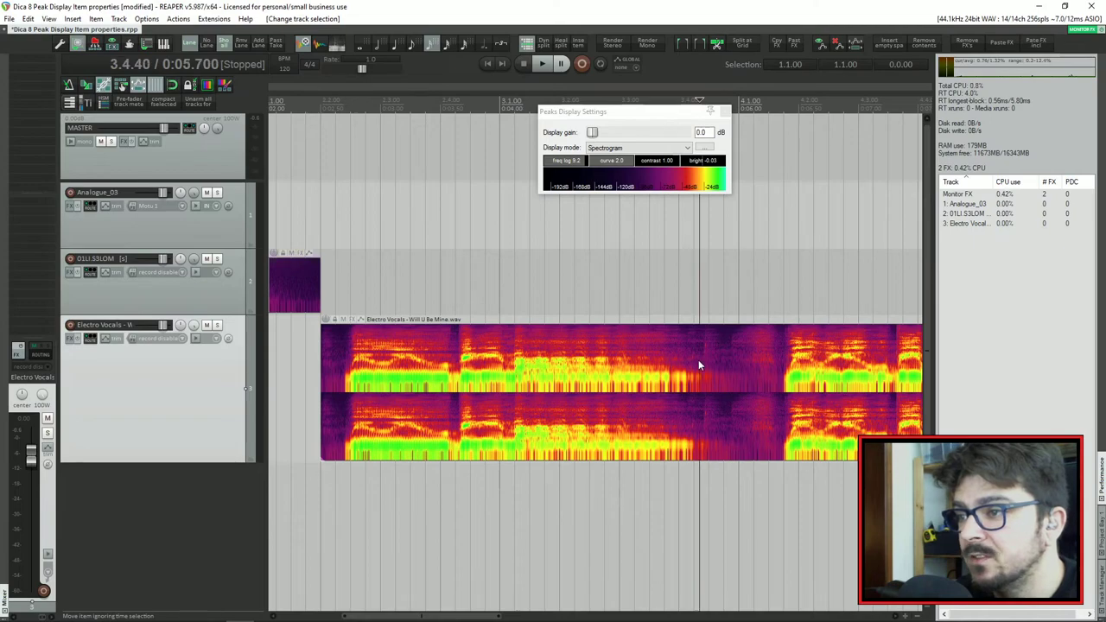
left_click(699, 356)
scroll(722, 354, "down", 1)
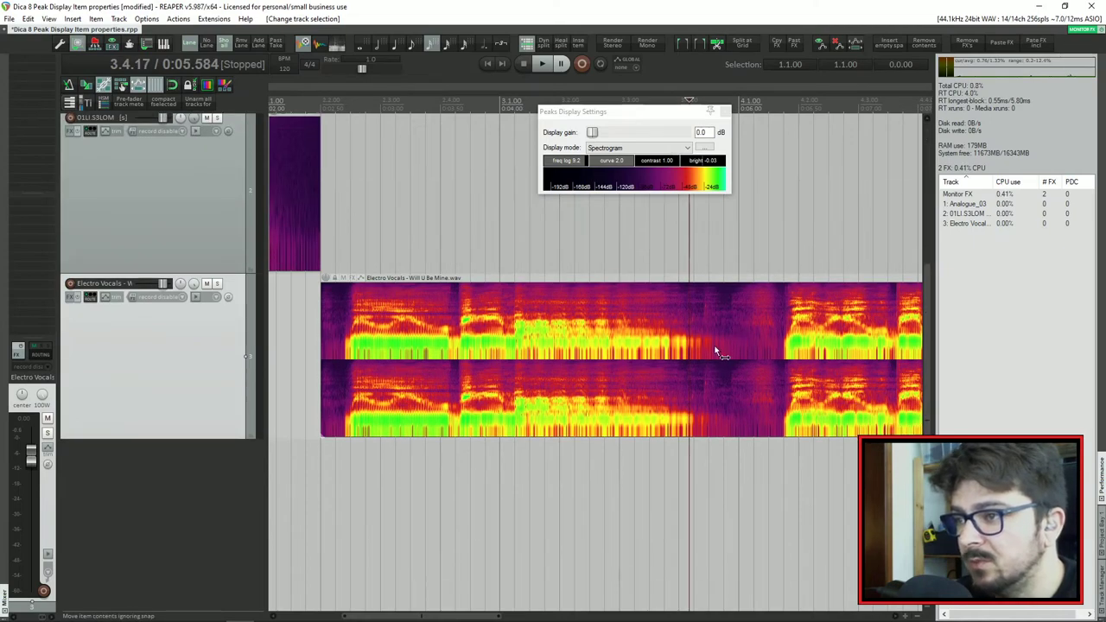
scroll(735, 347, "up", 7)
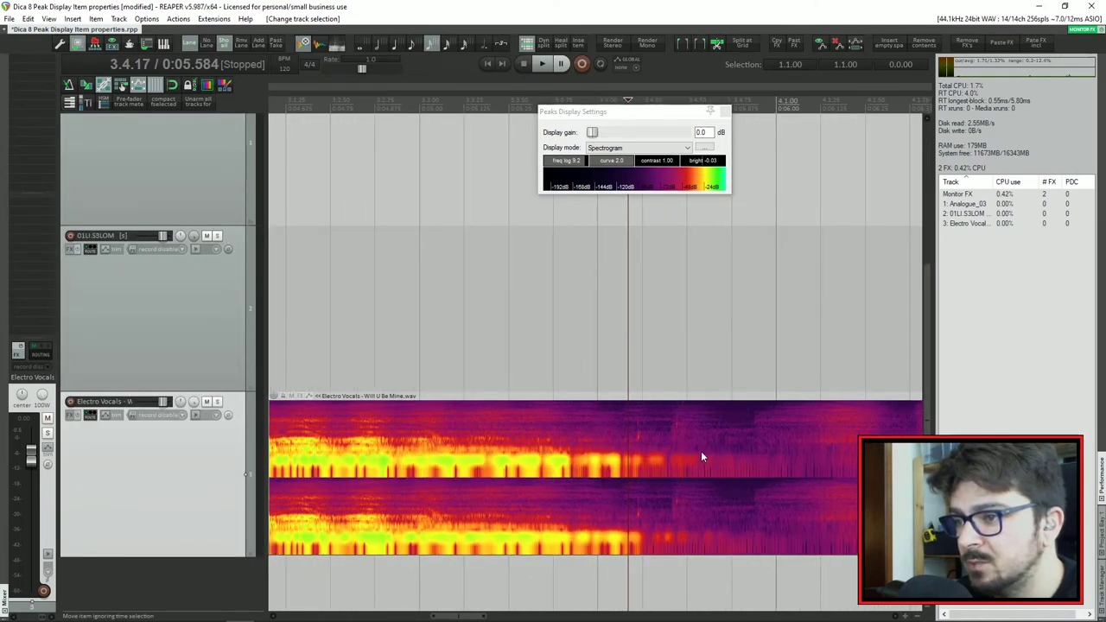
scroll(679, 471, "down", 2)
left_click(535, 470)
left_click(483, 470)
left_click(638, 470)
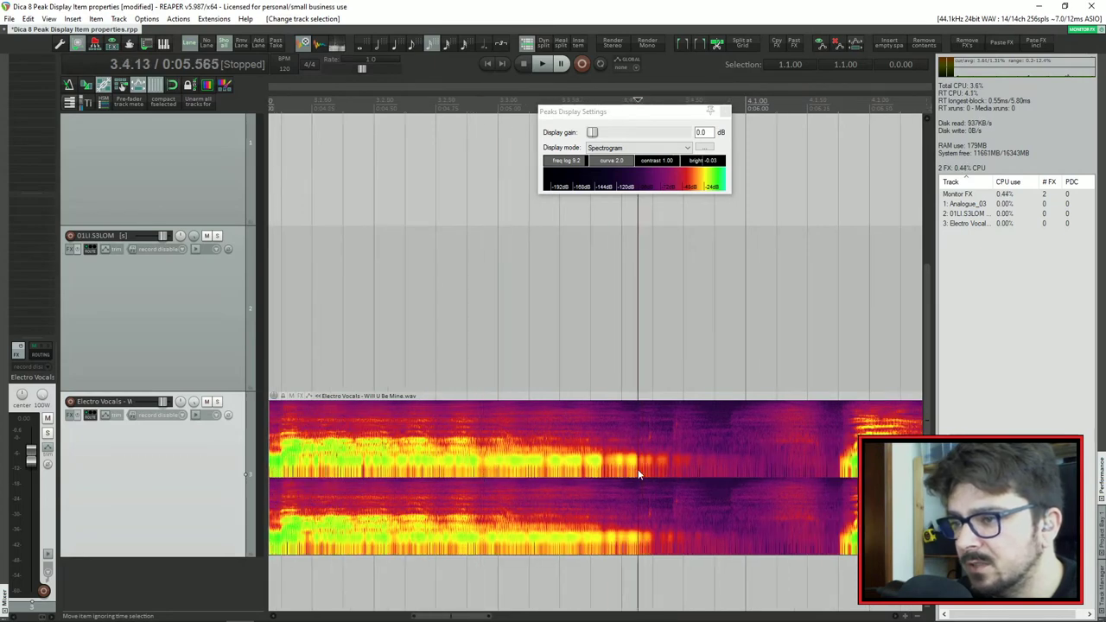
left_click(653, 458)
left_click(656, 439)
- Play the fading vocal phrase in the Electro Vocals spectrogram from 3.2.74 and again from 3.1.99, stopping each time
left_click(480, 458)
key("space")
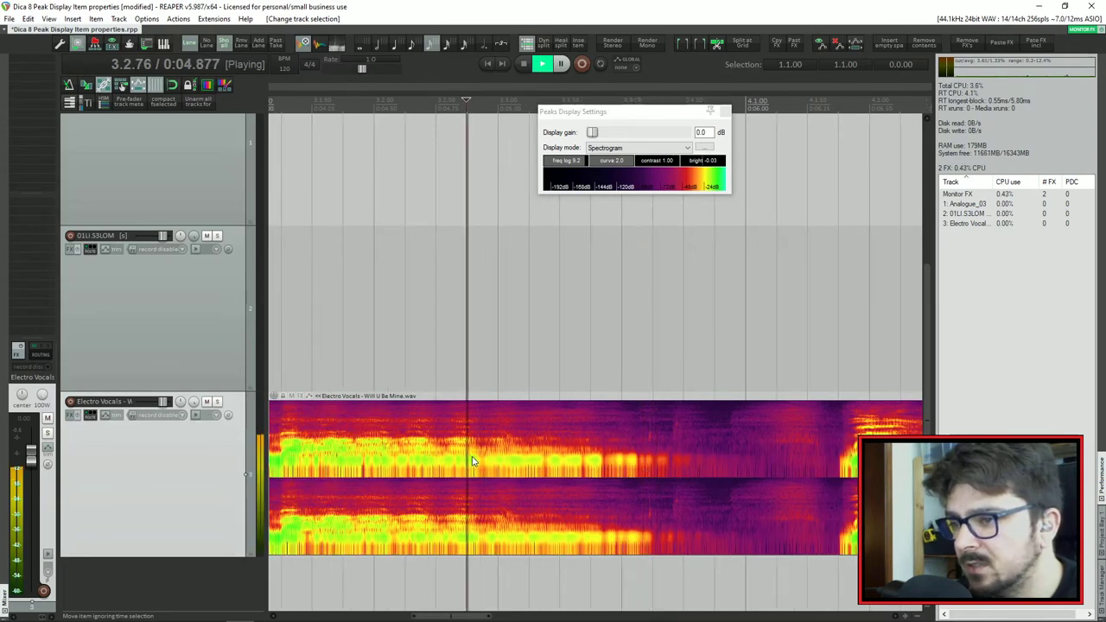
key("space")
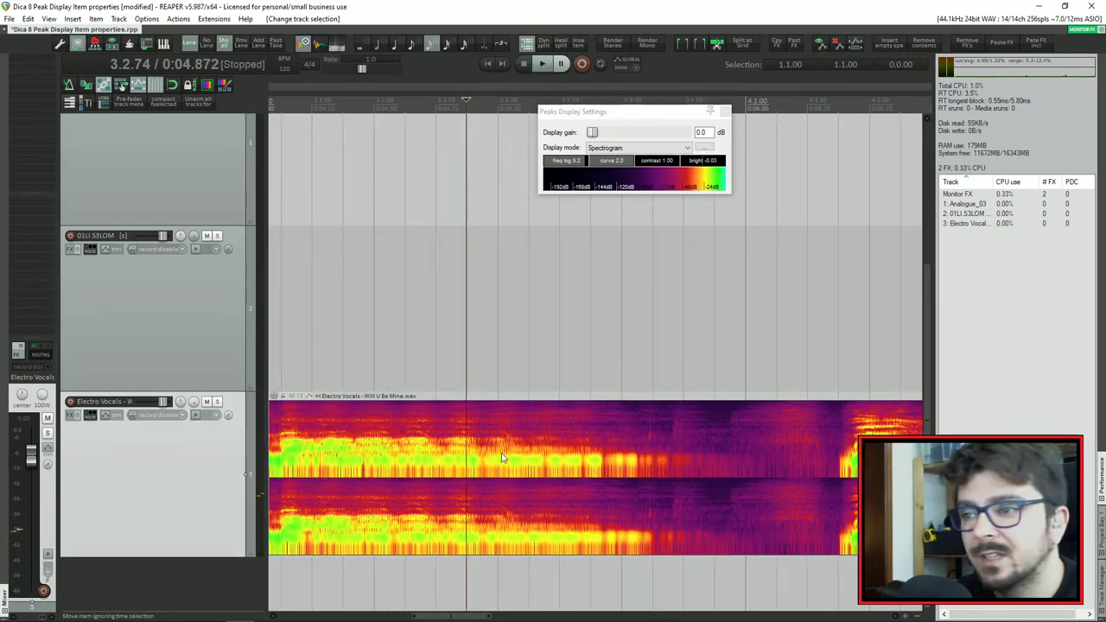
left_click(380, 464)
left_click(374, 463)
key("space")
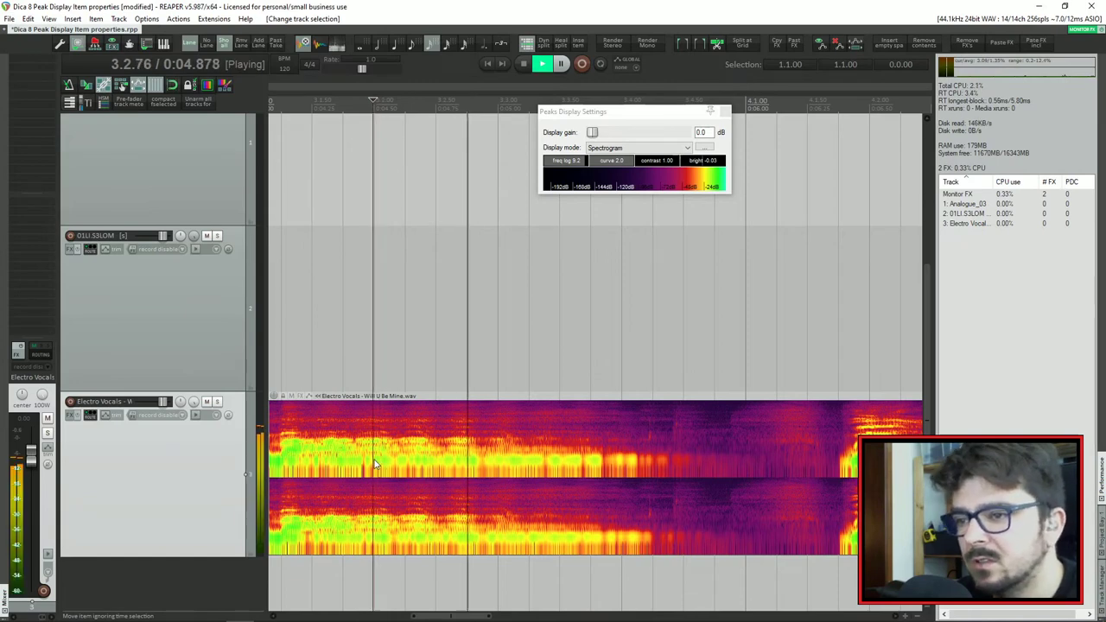
key("space")
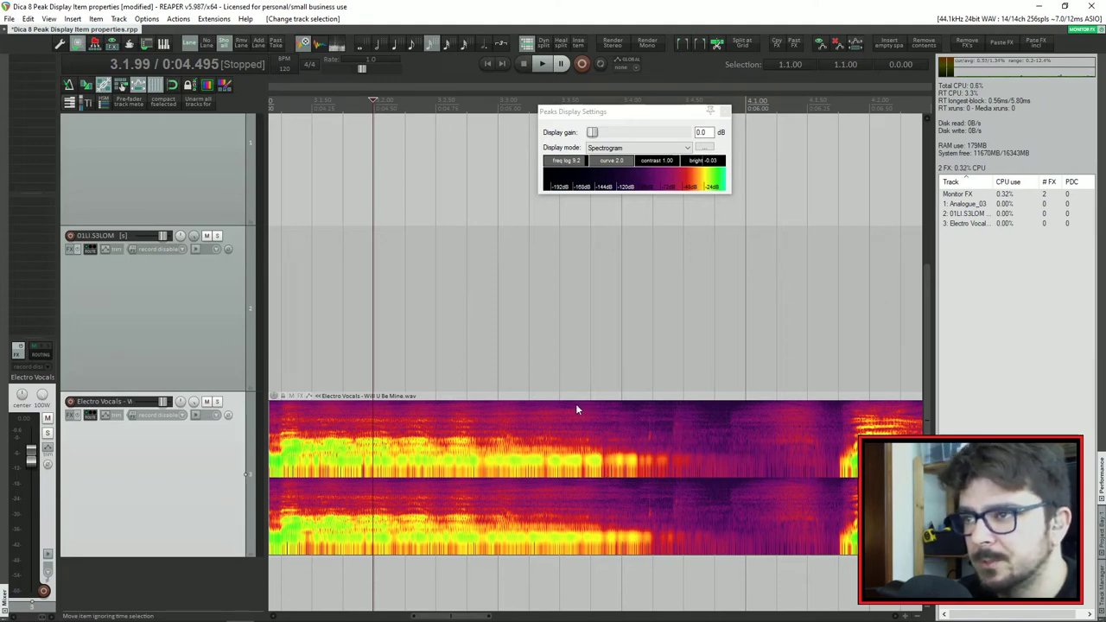
- Show where Peaks Display Settings is found among the peaks display mode options, and reposition its window slightly lower
scroll(467, 443, "down", 2)
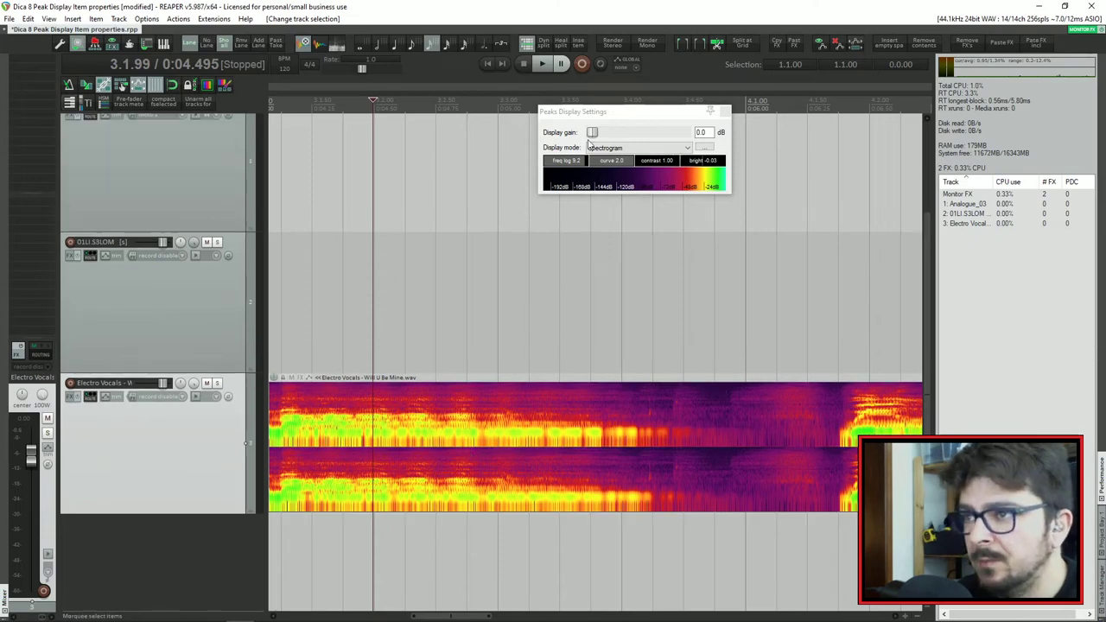
left_click(634, 151)
left_click(146, 21)
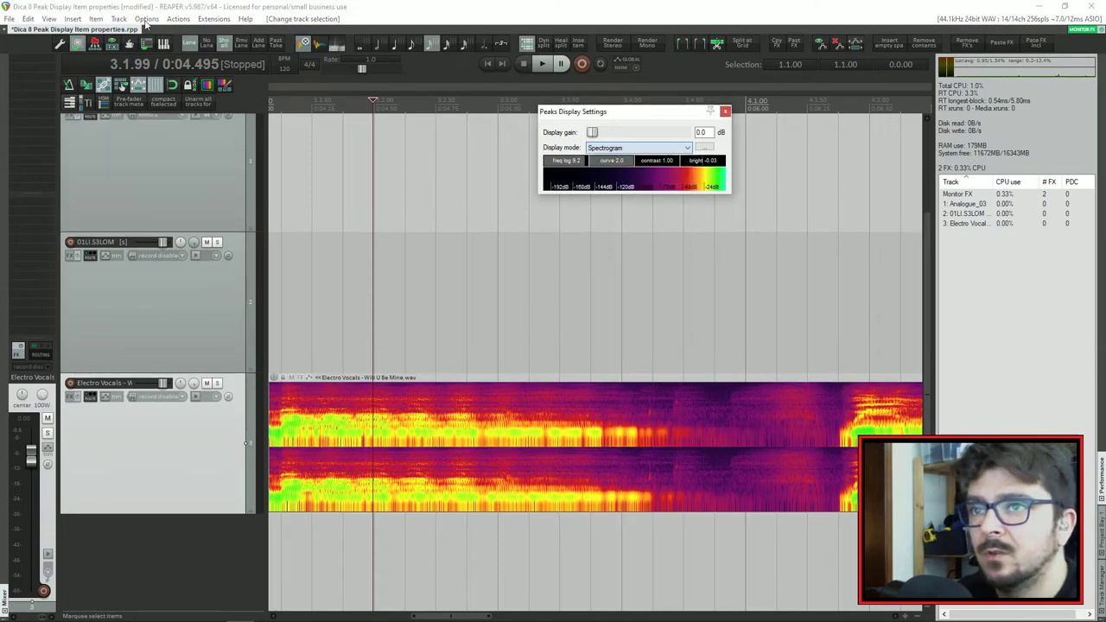
left_click(146, 20)
mouse_move(207, 314)
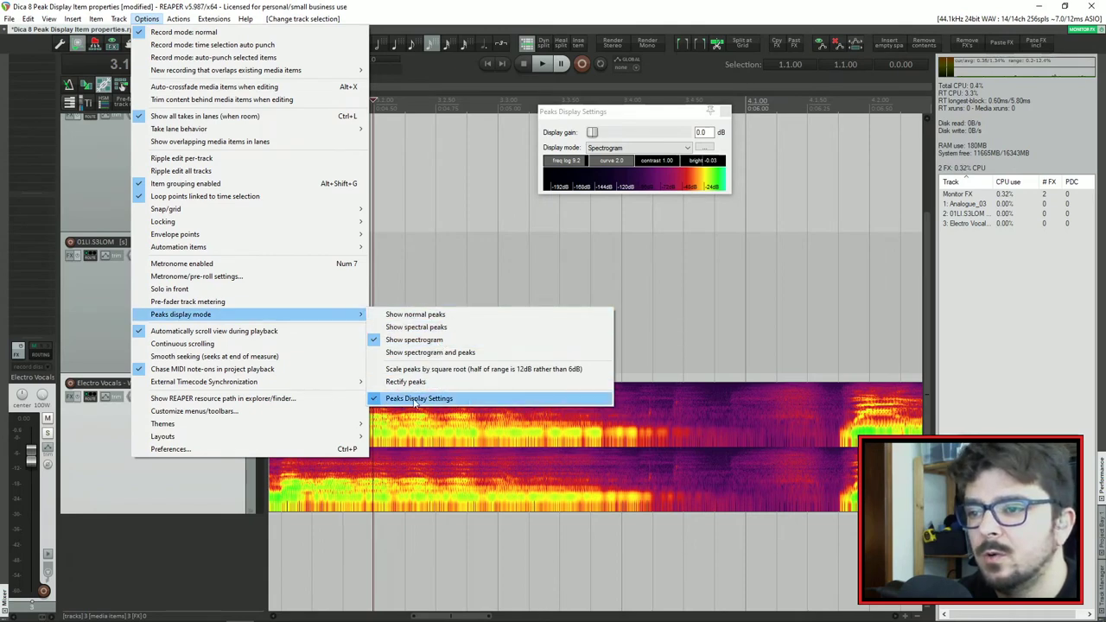
left_click(445, 398)
left_click_drag(655, 113, 634, 160)
- Switch the display mode to Peaks and to Spectral Peaks, and move the Peaks Display Settings window slightly higher
left_click(605, 196)
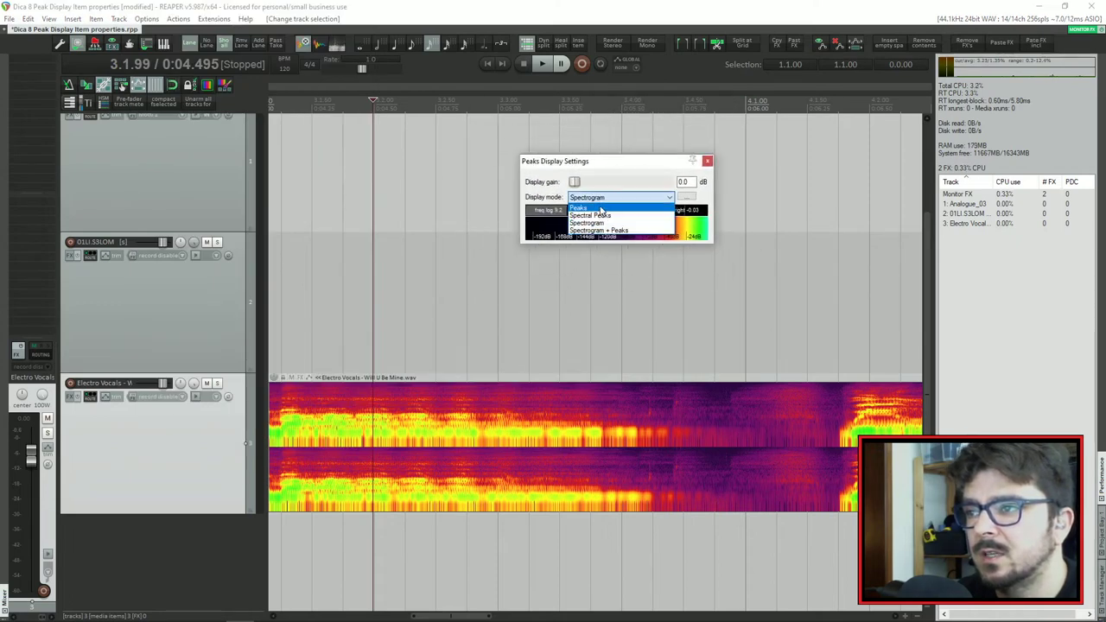
left_click(605, 207)
left_click(599, 198)
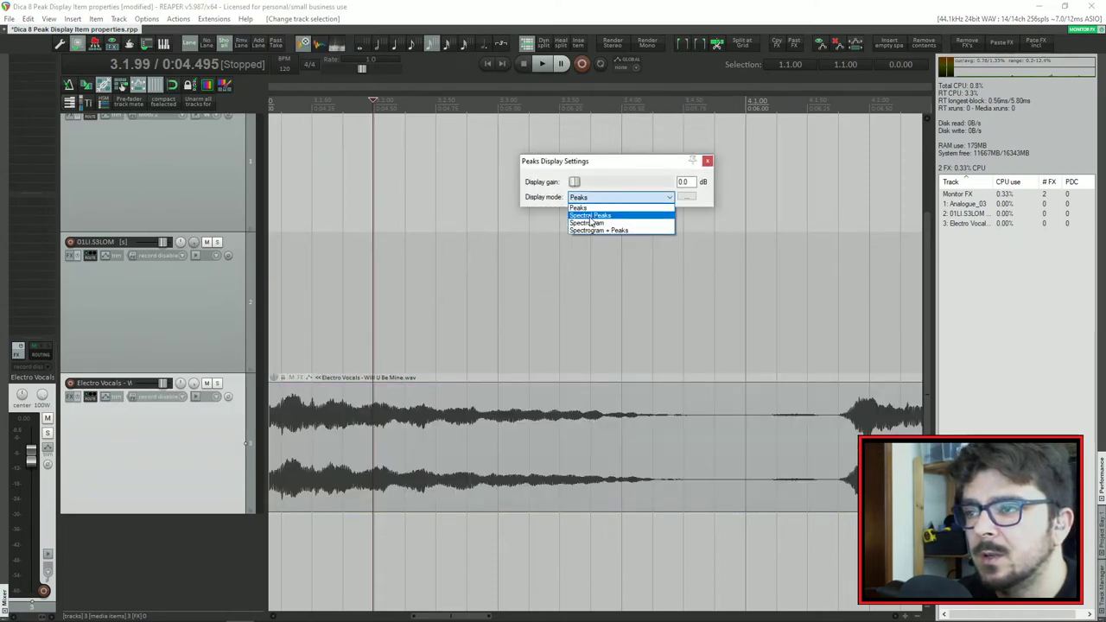
left_click(590, 217)
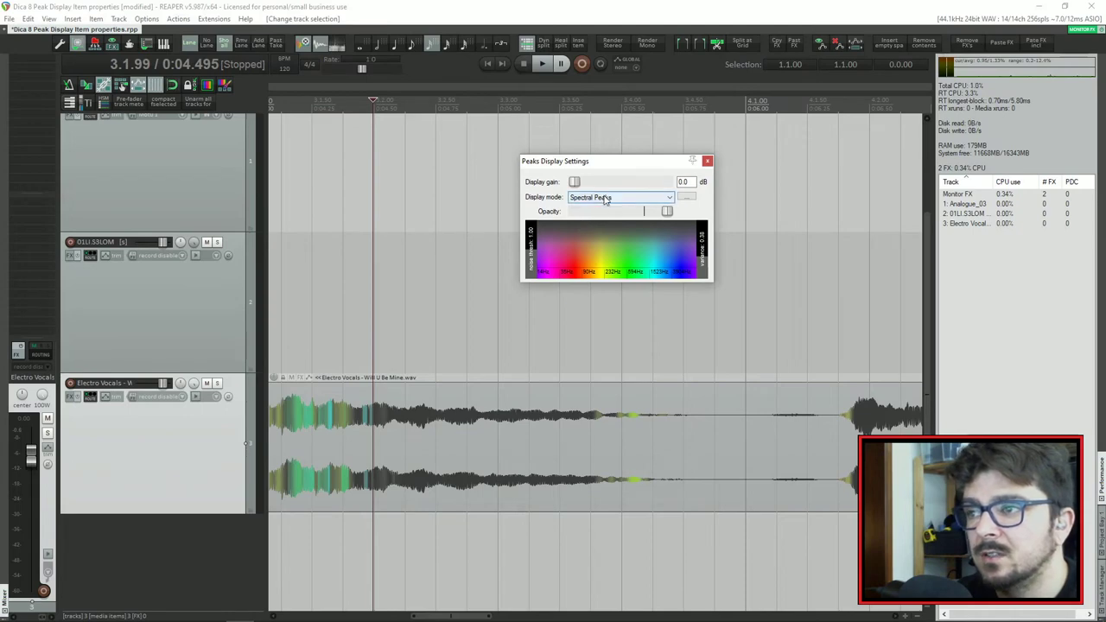
left_click(605, 197)
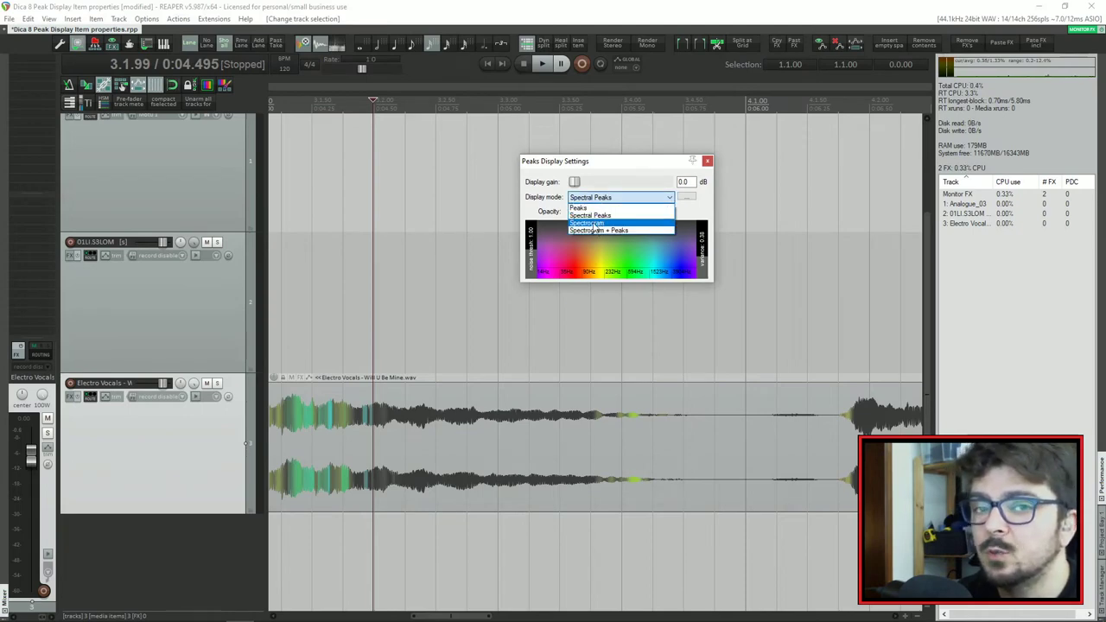
left_click(629, 164)
left_click_drag(629, 164, 608, 152)
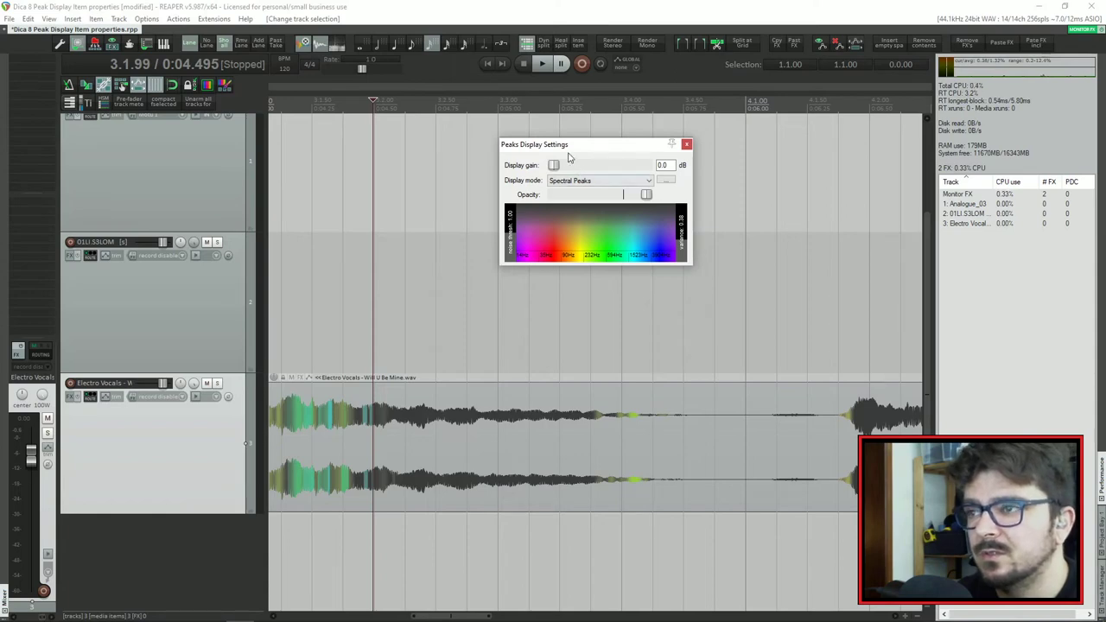
left_click_drag(568, 149, 592, 144)
- Set the display mode to Peaks with all three items in view, and move the settings window clear of them
scroll(509, 262, "up", 2)
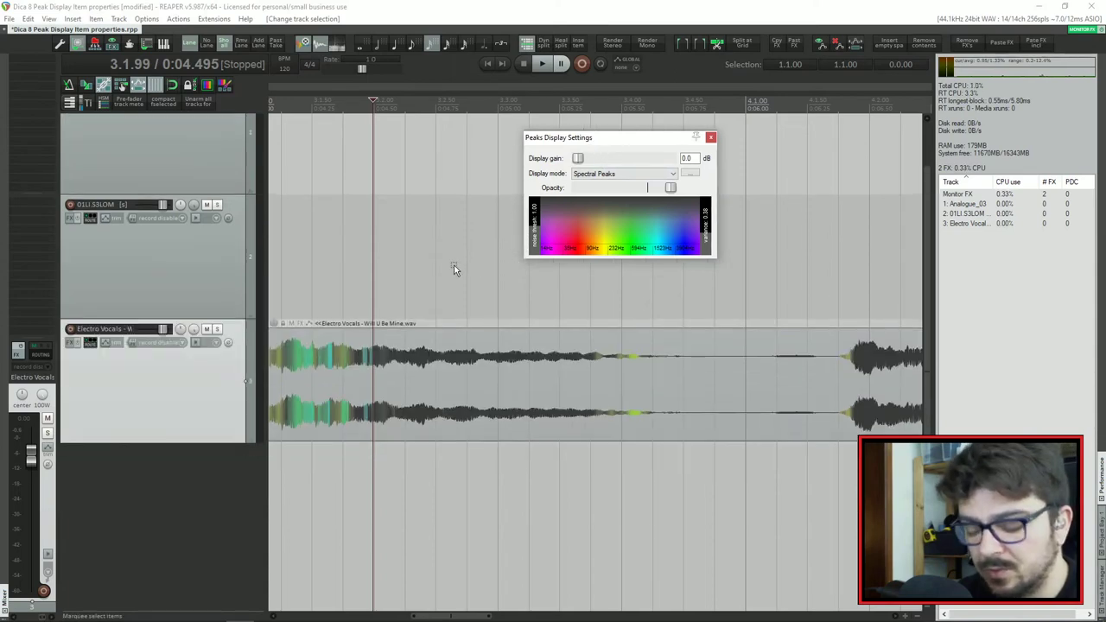
scroll(410, 312, "down", 3)
scroll(379, 424, "down", 1)
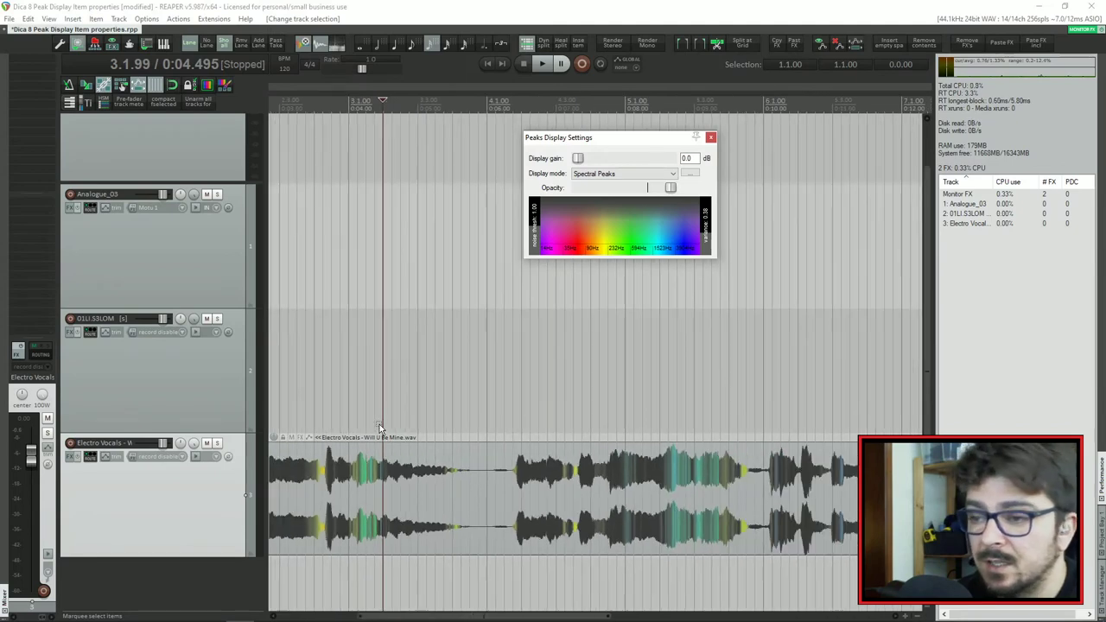
scroll(379, 424, "down", 2)
left_click(601, 174)
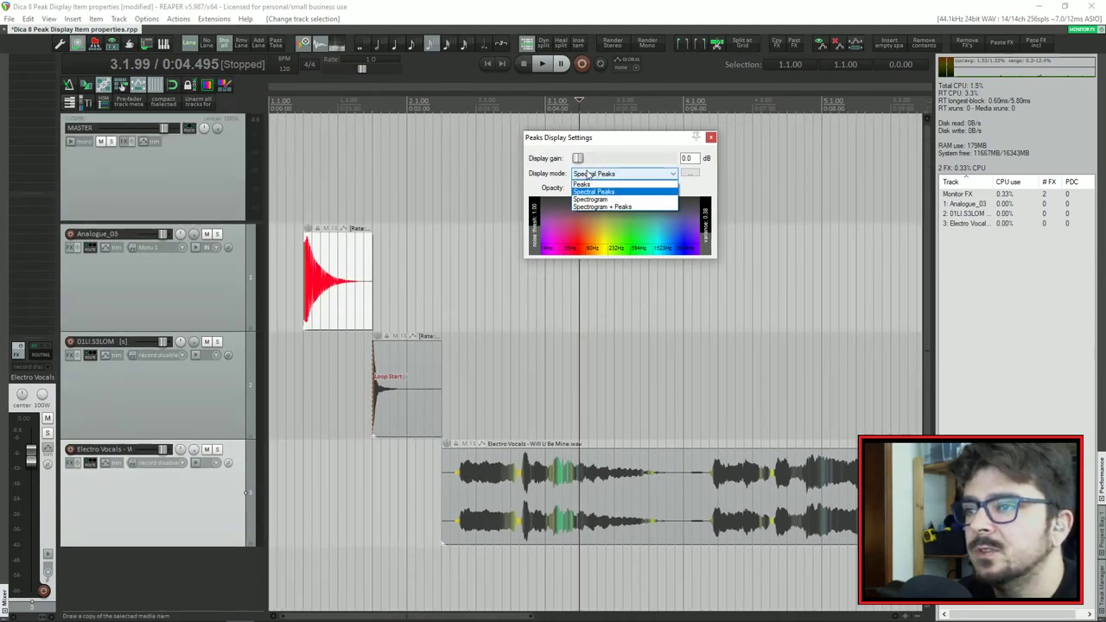
left_click(596, 183)
left_click_drag(629, 145, 711, 133)
- Point out the three items by selecting each, finishing on Analogue_03, and close Peaks Display Settings
scroll(471, 366, "down", 1)
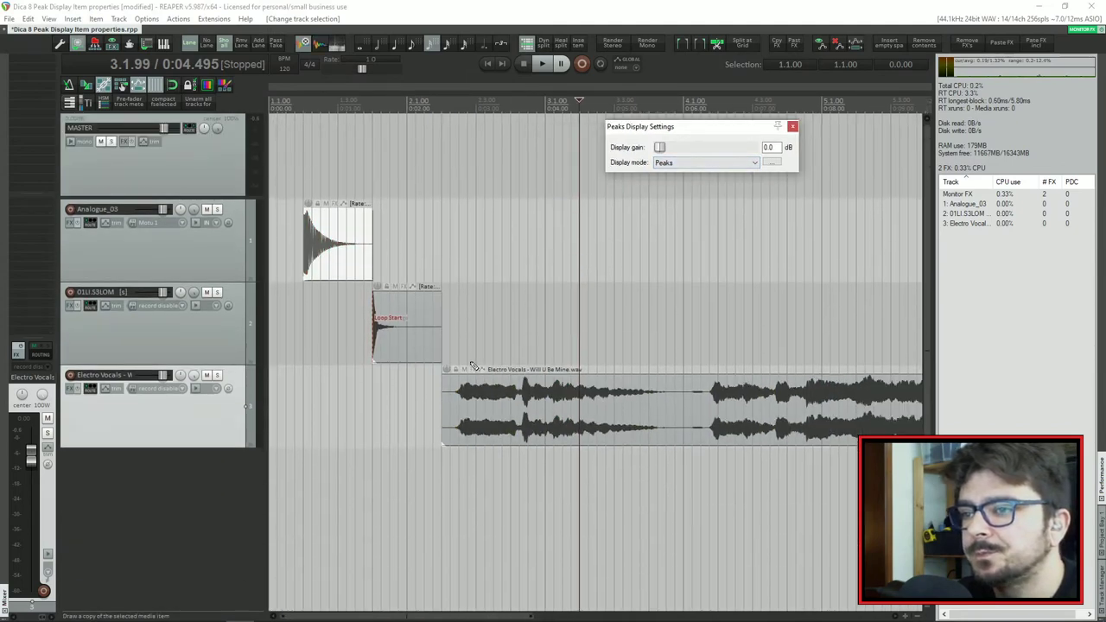
left_click(398, 340)
left_click(530, 403)
left_click(410, 339)
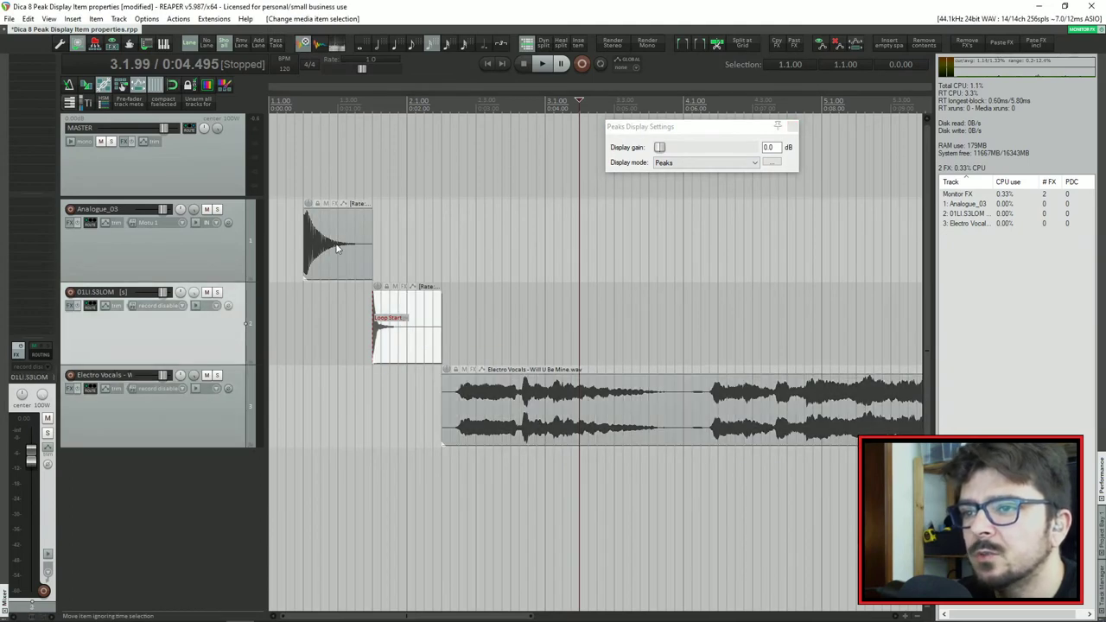
left_click(346, 253)
left_click(786, 129)
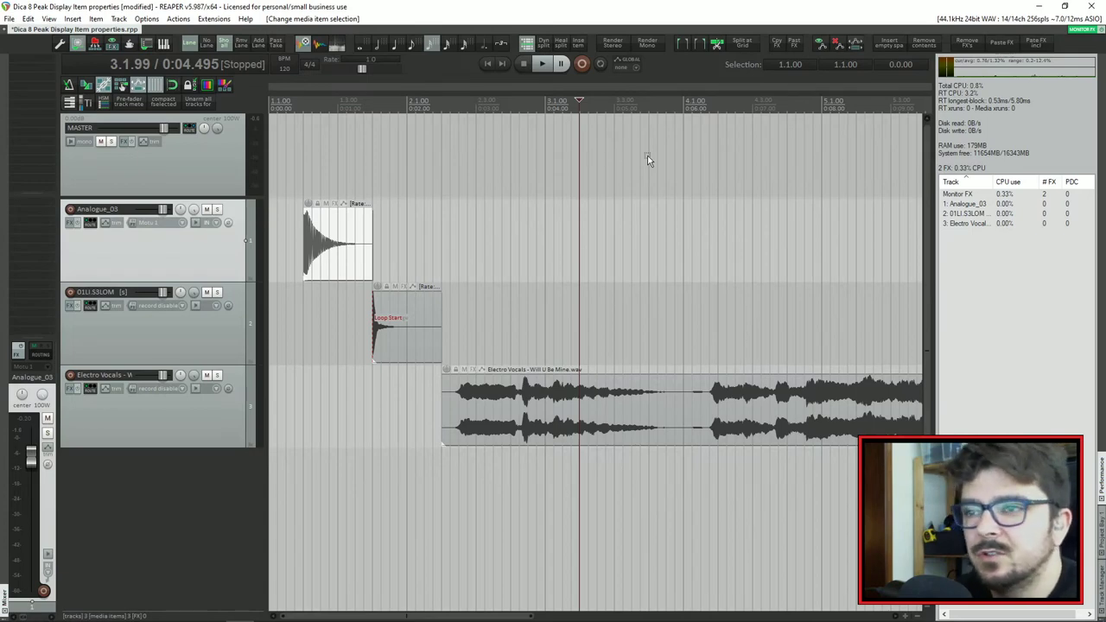
- Open the Media Item Properties of the Analogue_03 item and position the window clear of the shorter items
left_click(459, 230)
left_click(325, 248)
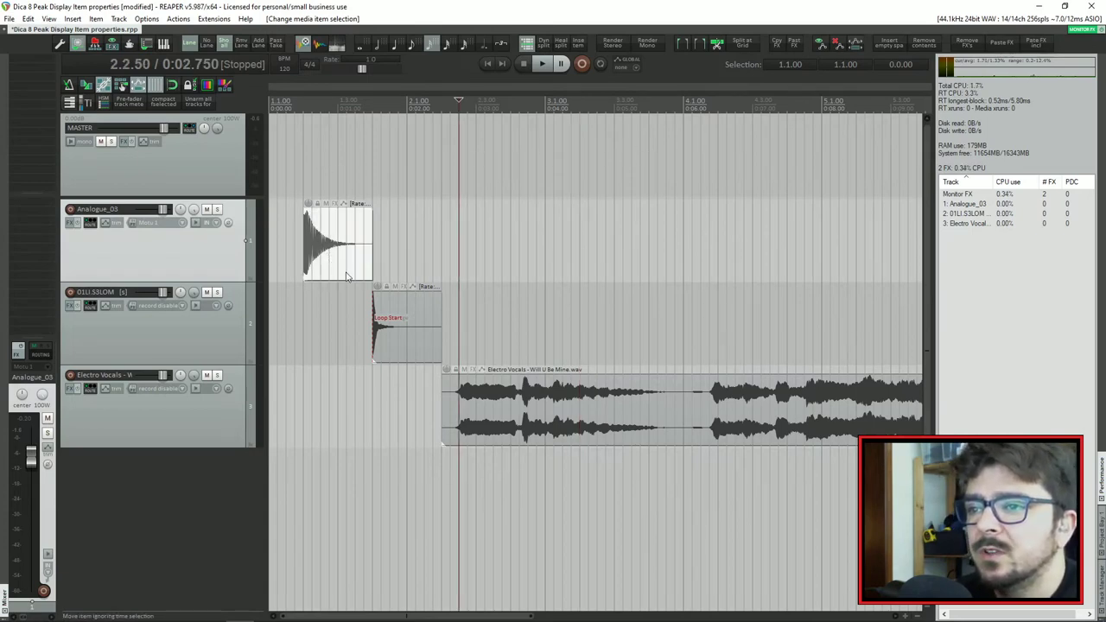
left_click(397, 328)
left_click(531, 403)
left_click(414, 316)
left_click(335, 249)
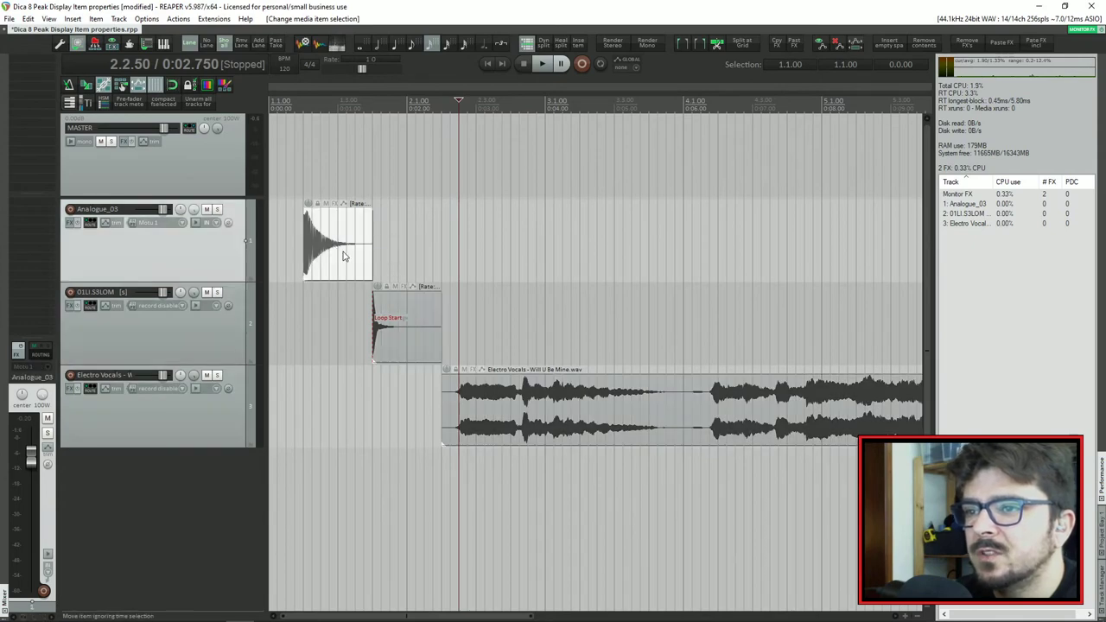
double_click(335, 263)
left_click_drag(710, 77, 676, 57)
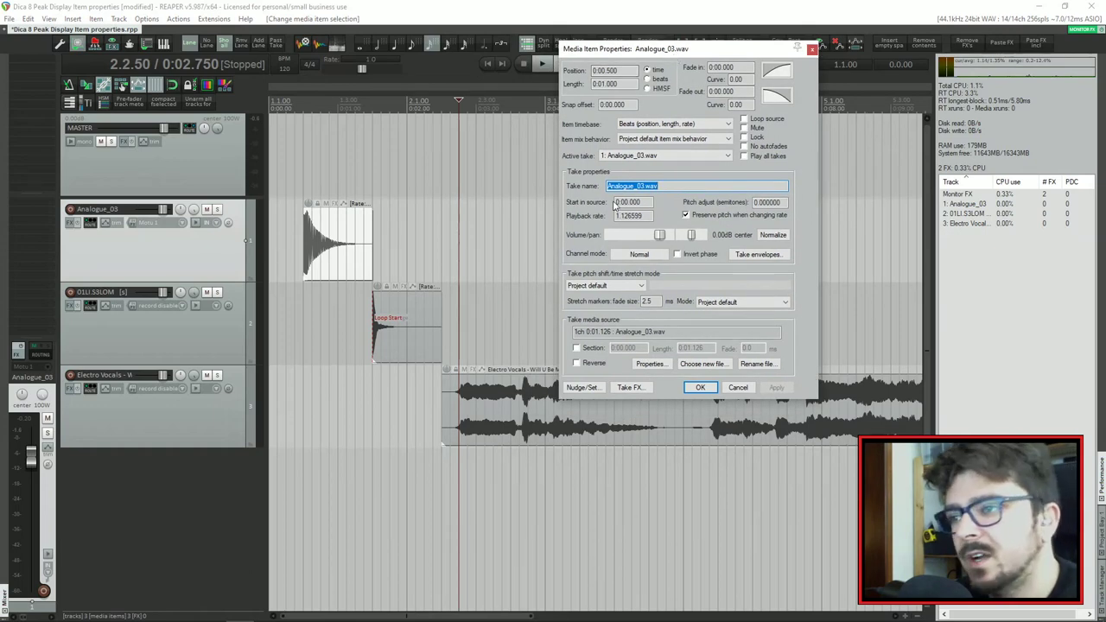
left_click_drag(672, 48, 694, 52)
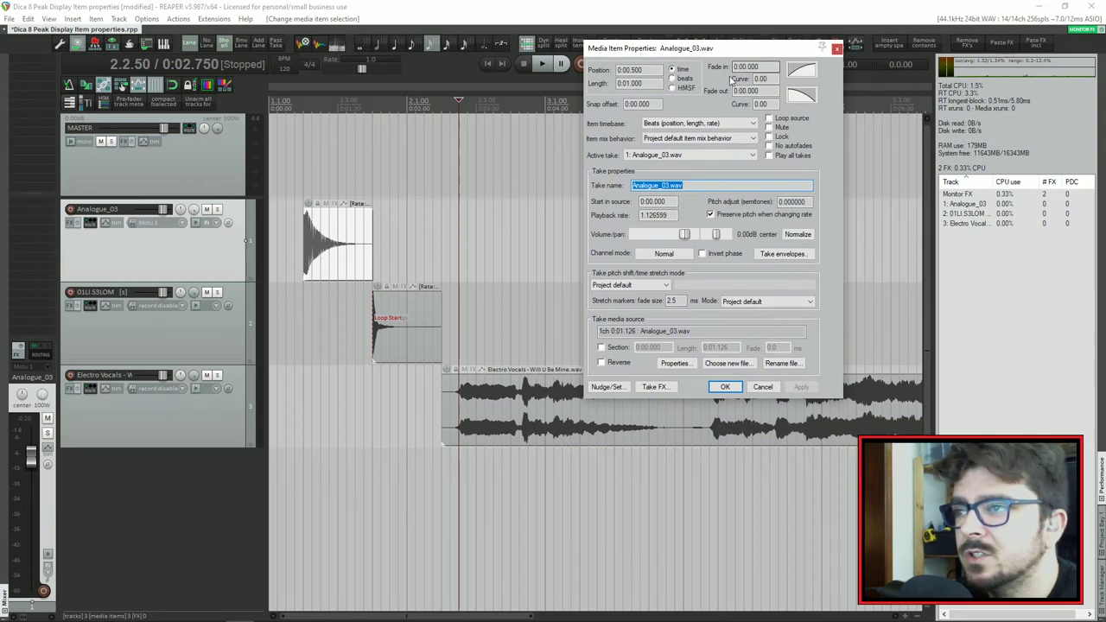
- Compare the media item properties of the three items by selecting each, finishing on Electro Vocals
left_click(387, 312)
left_click(350, 258)
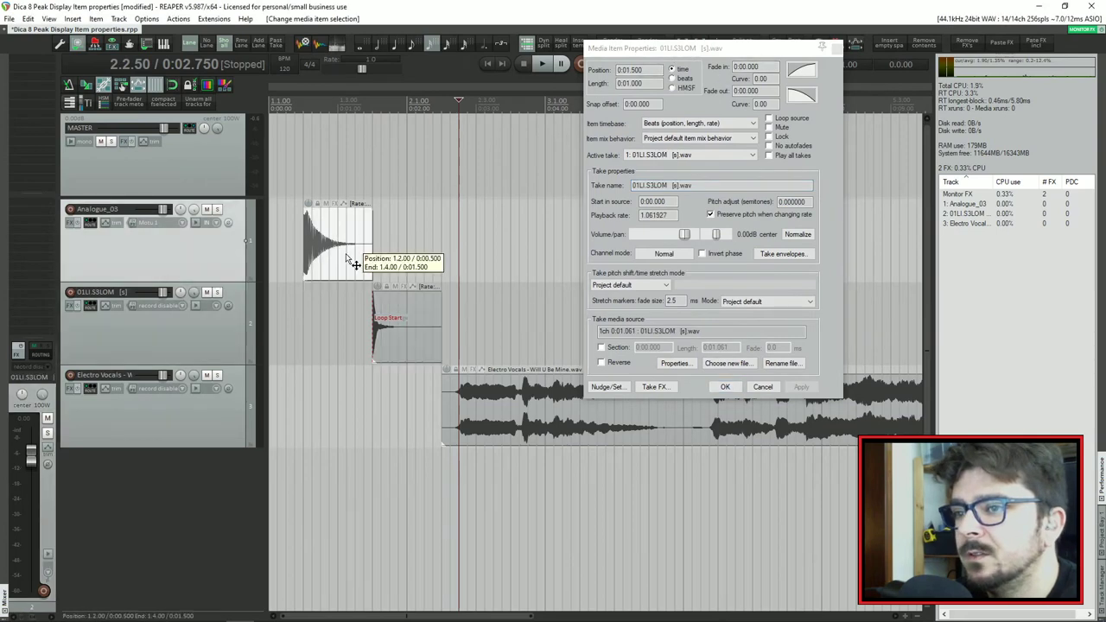
left_click(400, 322)
left_click(505, 399)
left_click(362, 259)
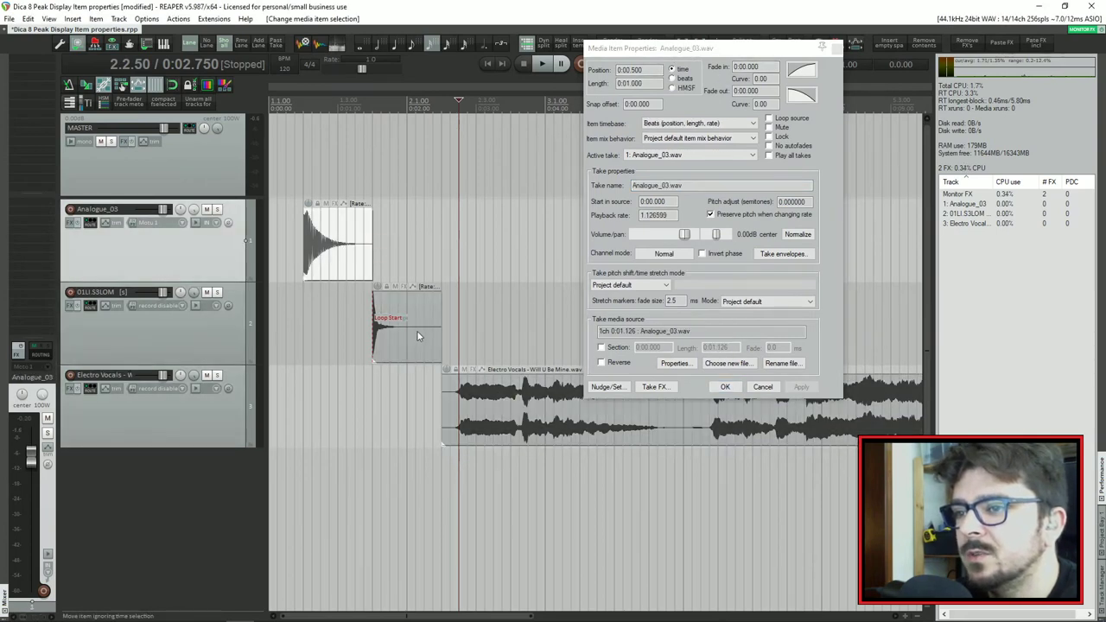
left_click(506, 402)
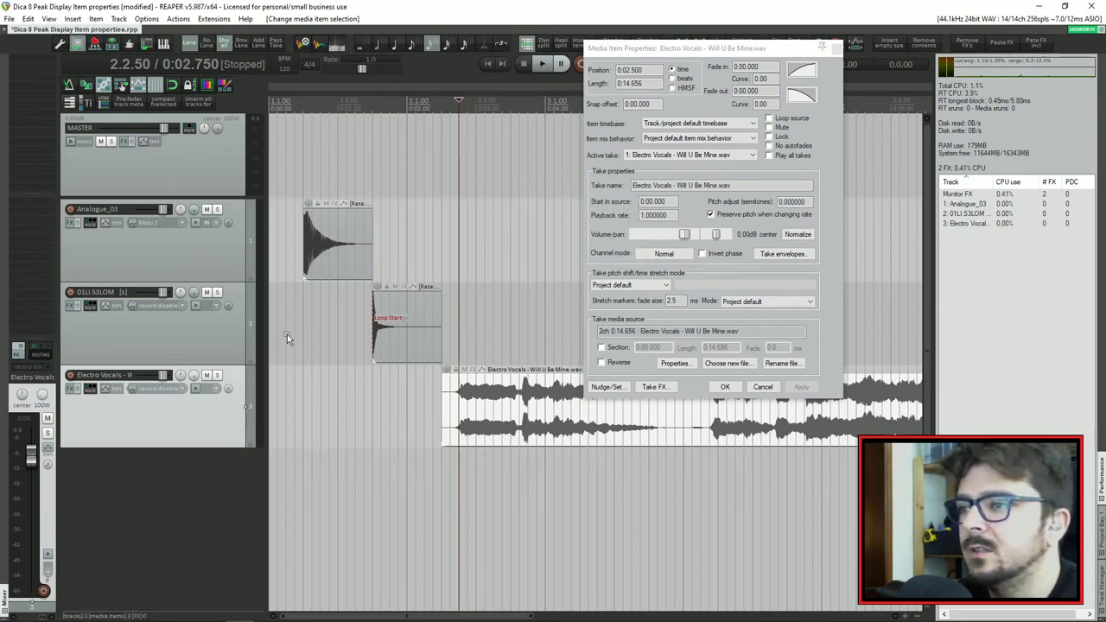
left_click(506, 400)
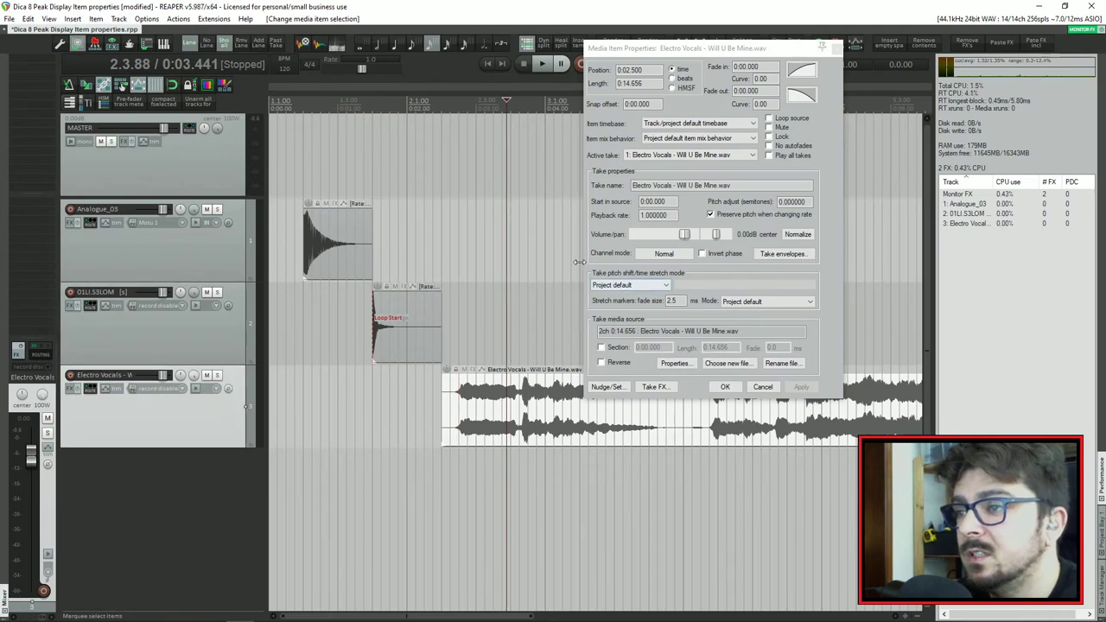
- Set the Electro Vocals item's channel mode to Mono (Mix L+R) and apply it
left_click(671, 257)
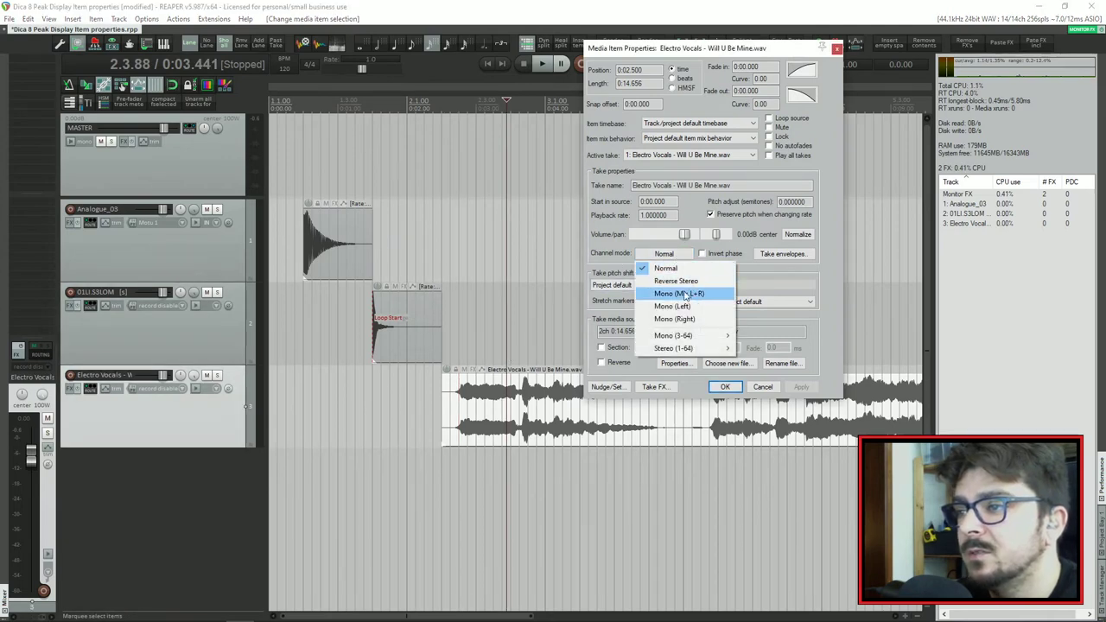
left_click(679, 293)
left_click(799, 389)
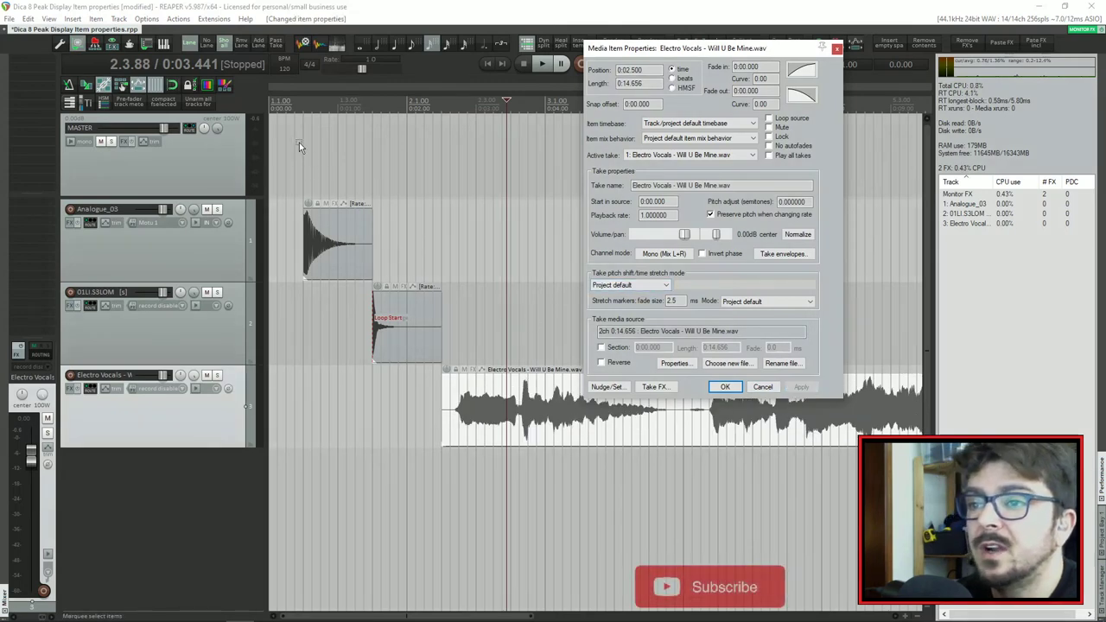
- Reselect only the Electro Vocals item after selecting all three items, and set its channel mode to Reverse Stereo
left_click_drag(299, 143, 649, 472)
left_click(604, 419)
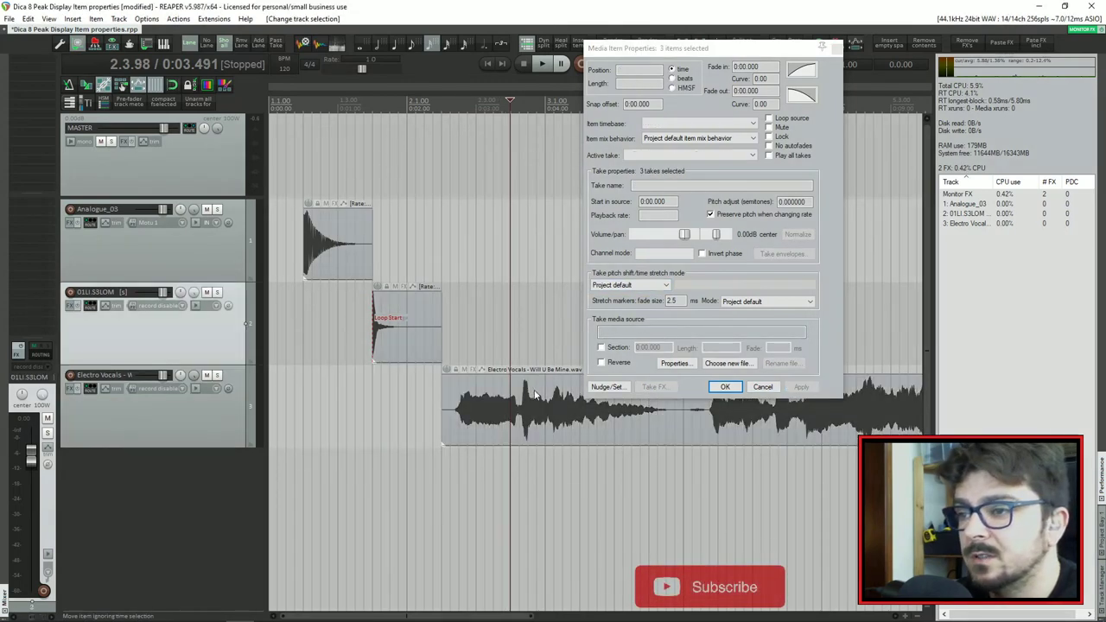
left_click(663, 253)
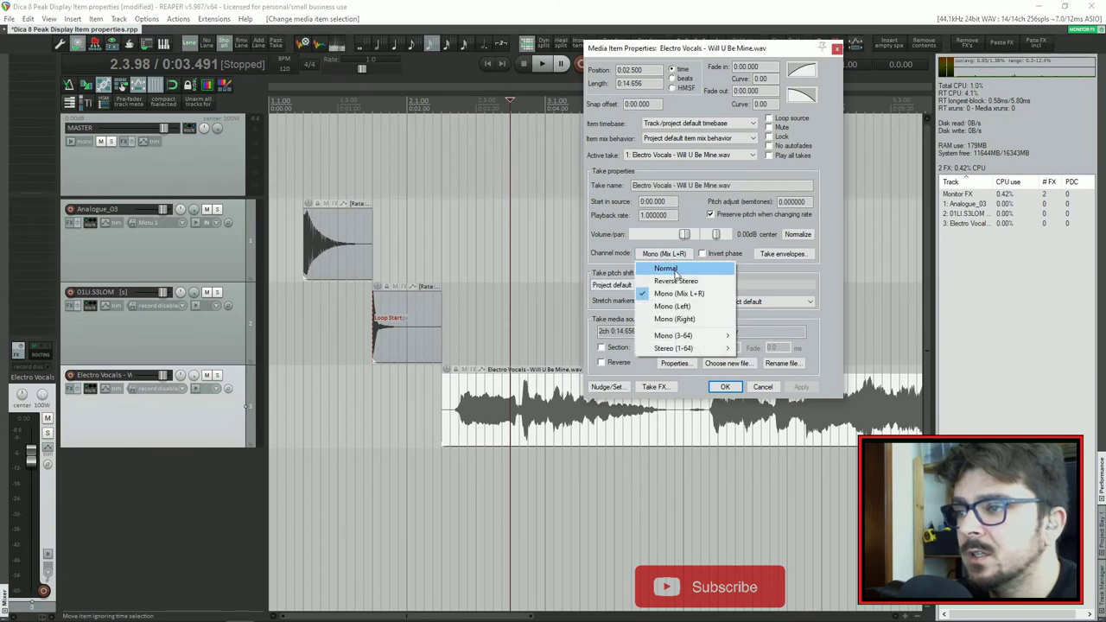
left_click(703, 280)
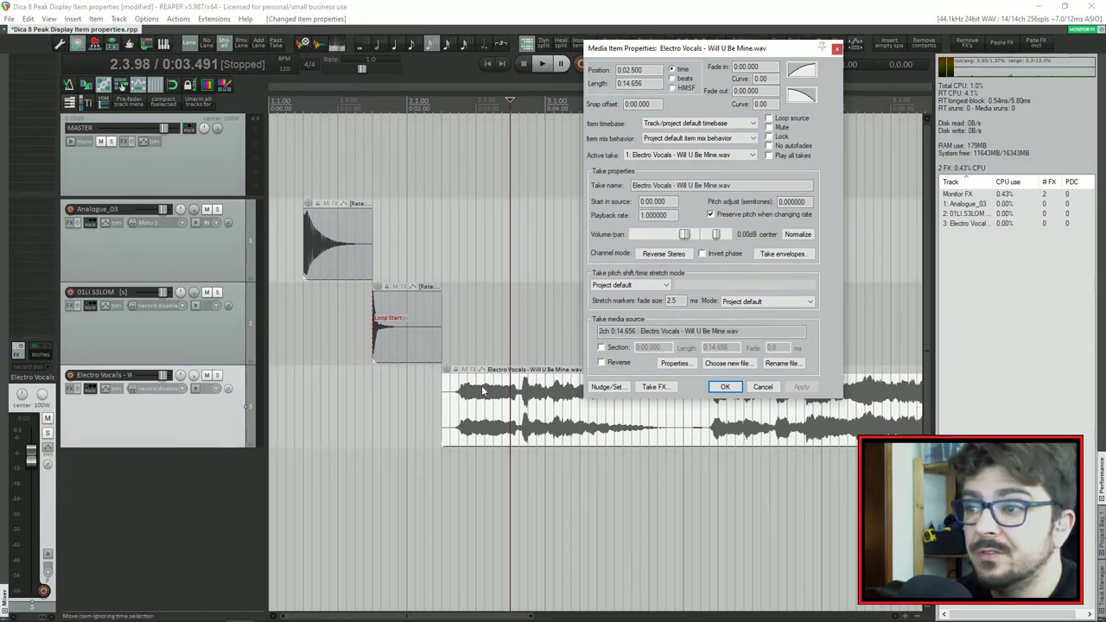
- Look through the remaining channel mode options, including the Mono (3-64) list, without changing the mode
left_click(669, 257)
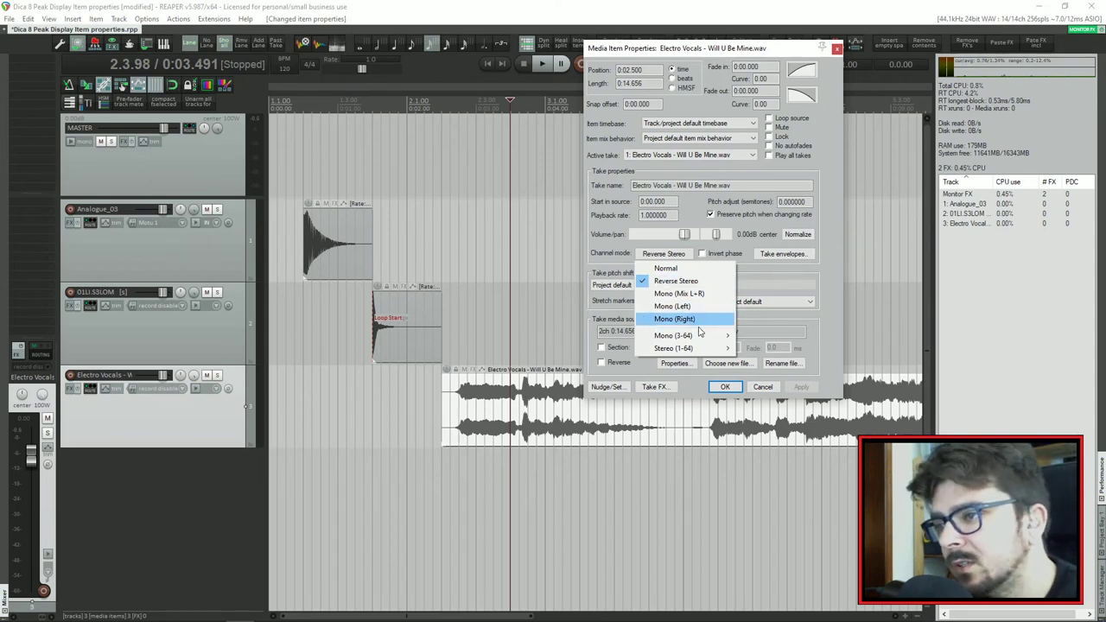
mouse_move(700, 349)
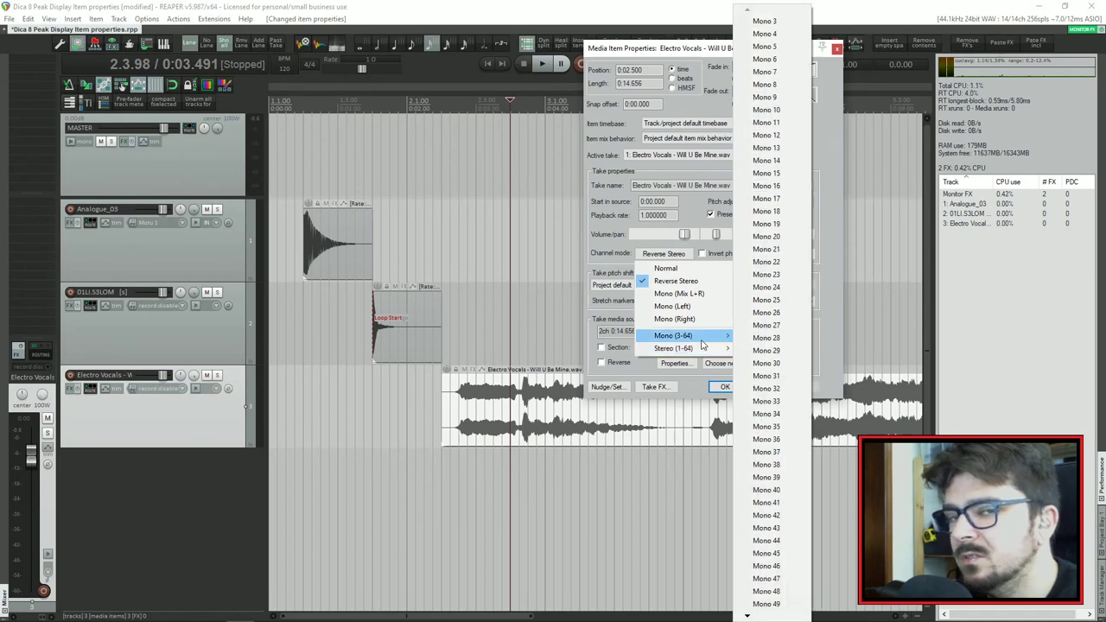
left_click(612, 271)
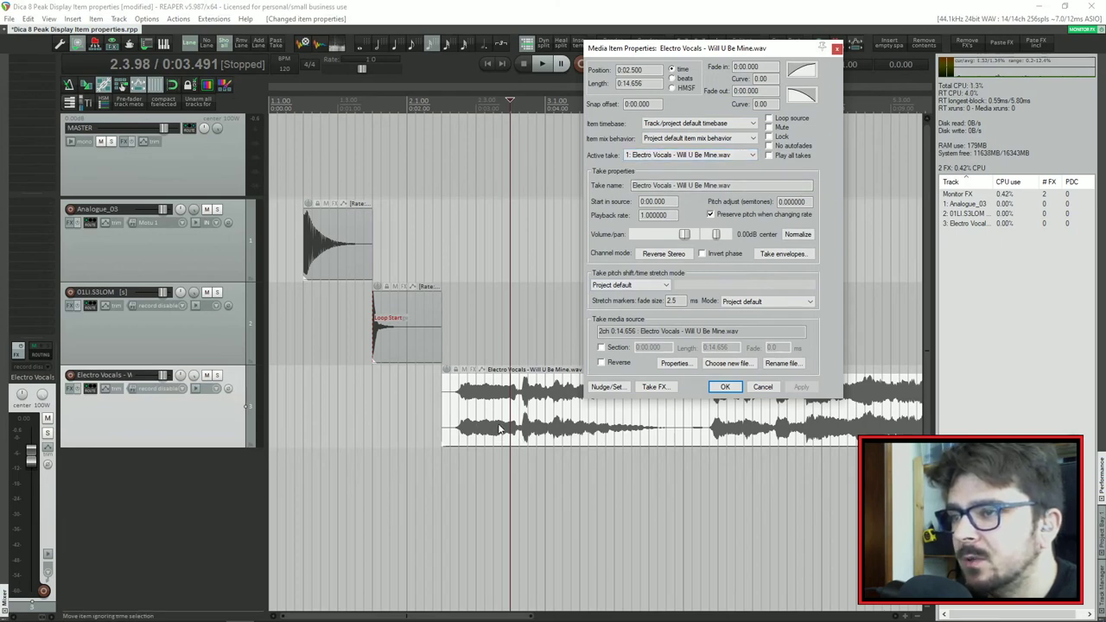
- Move the Electro Vocals item to about 0:02.925 on the timeline and back to about 0:02.383
left_click_drag(346, 109, 571, 121)
left_click_drag(291, 107, 814, 133)
left_click(504, 329)
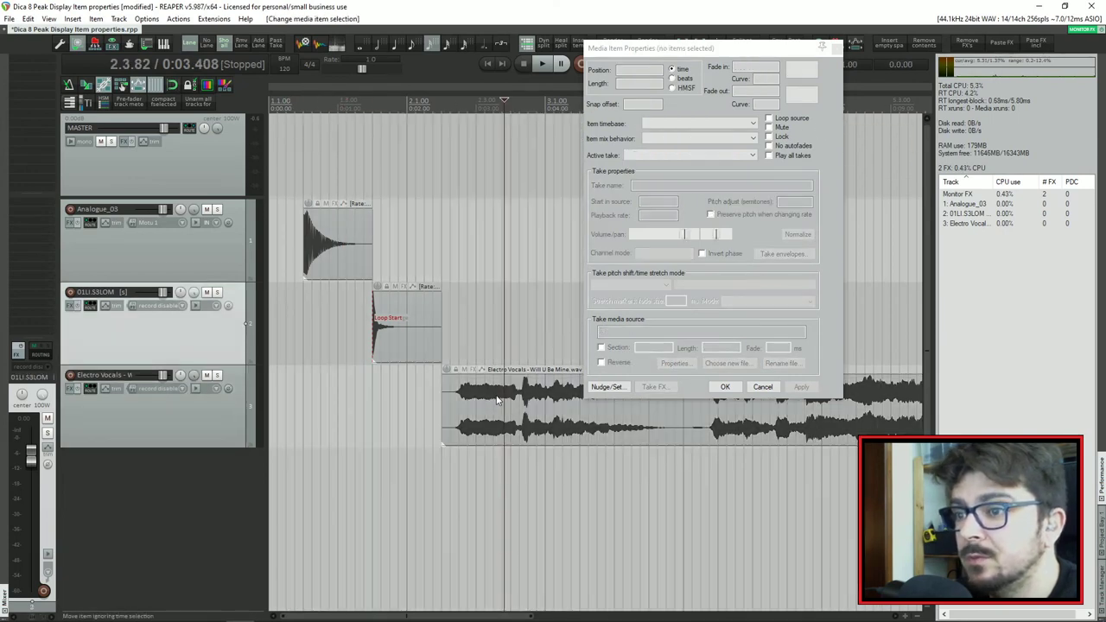
left_click(495, 401)
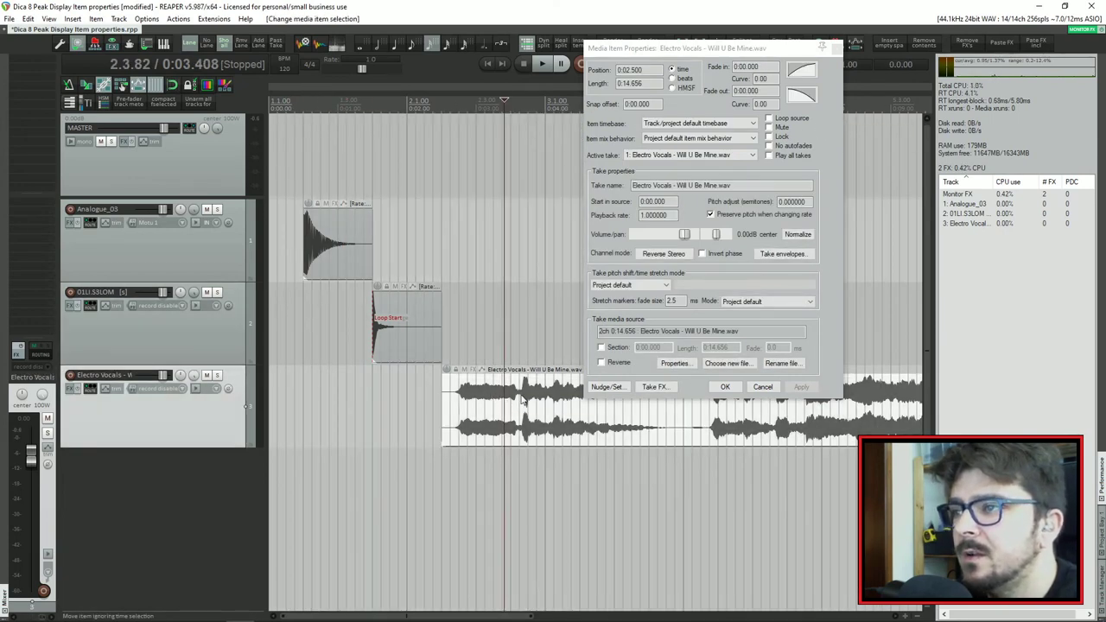
left_click_drag(522, 400, 550, 400)
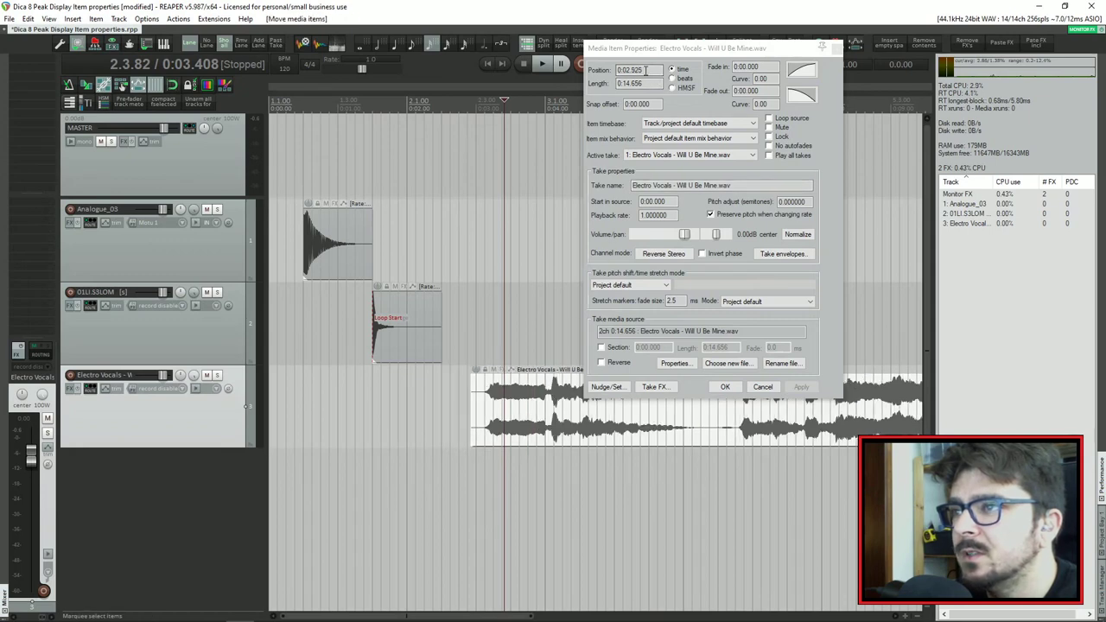
left_click_drag(615, 430, 578, 430)
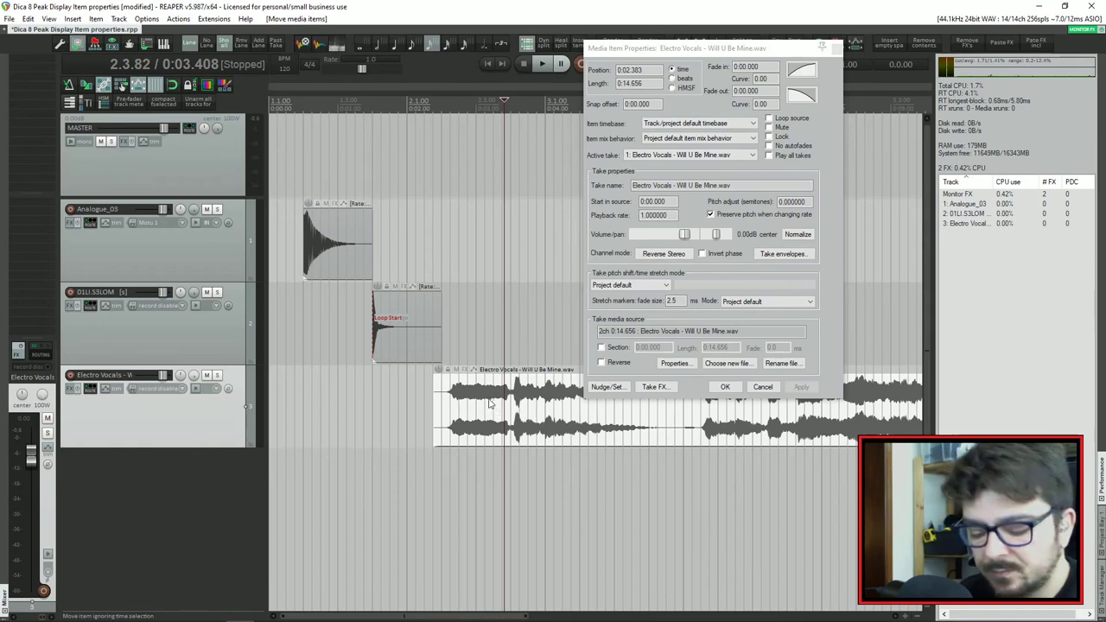
- Select the Electro Vocals item, mute it in its item properties and apply the change
left_click(478, 349)
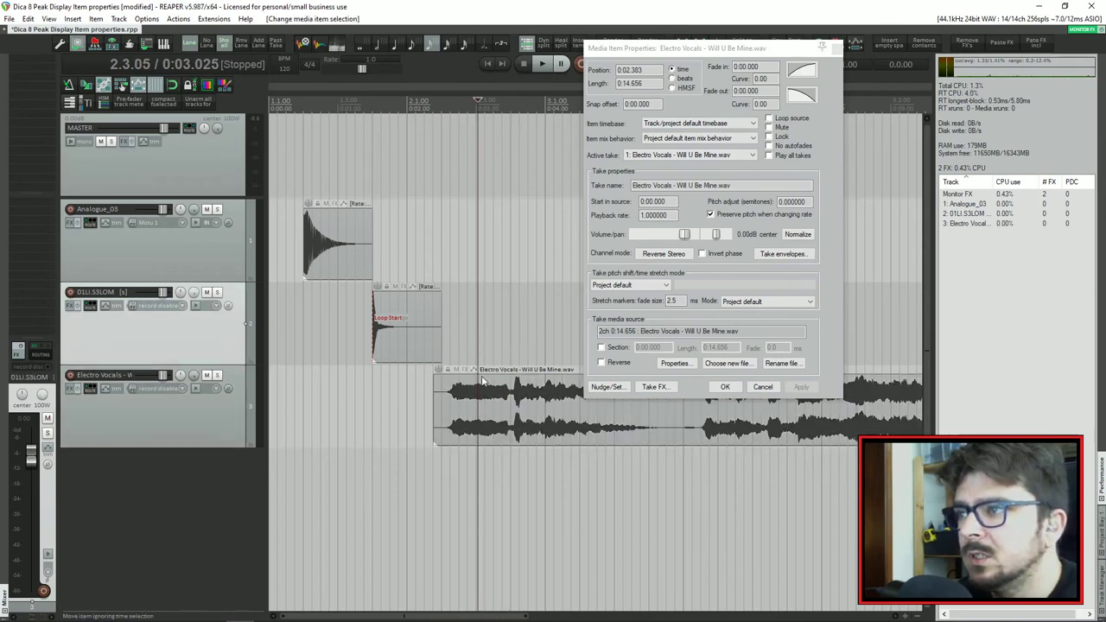
left_click(501, 399)
left_click(769, 127)
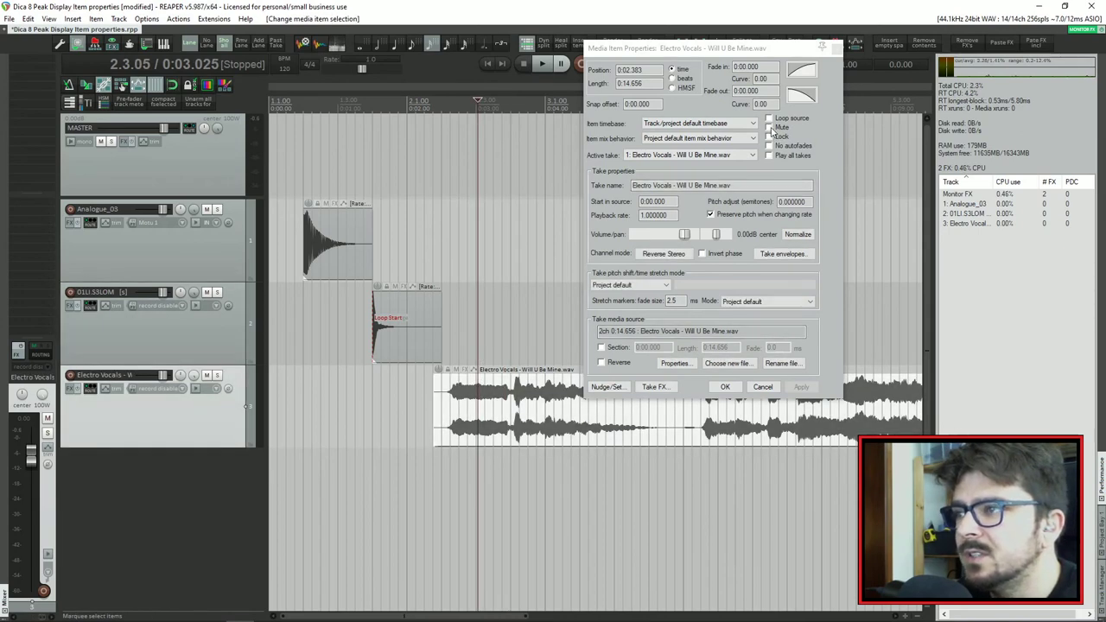
left_click(801, 386)
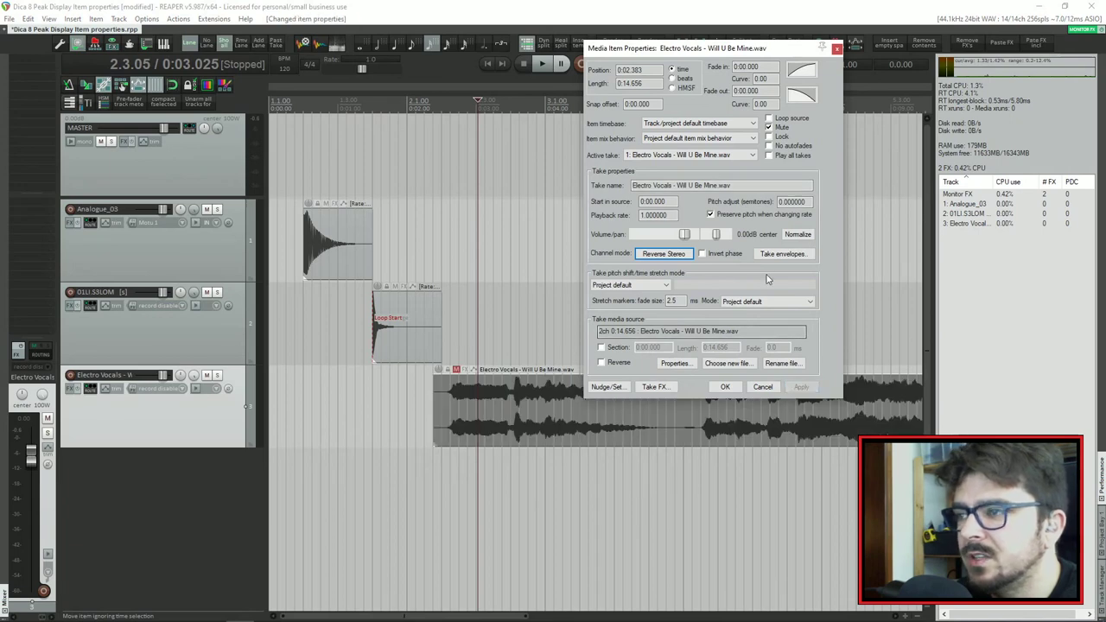
- Unmute the Electro Vocals item, lock it instead and apply the change
left_click(770, 128)
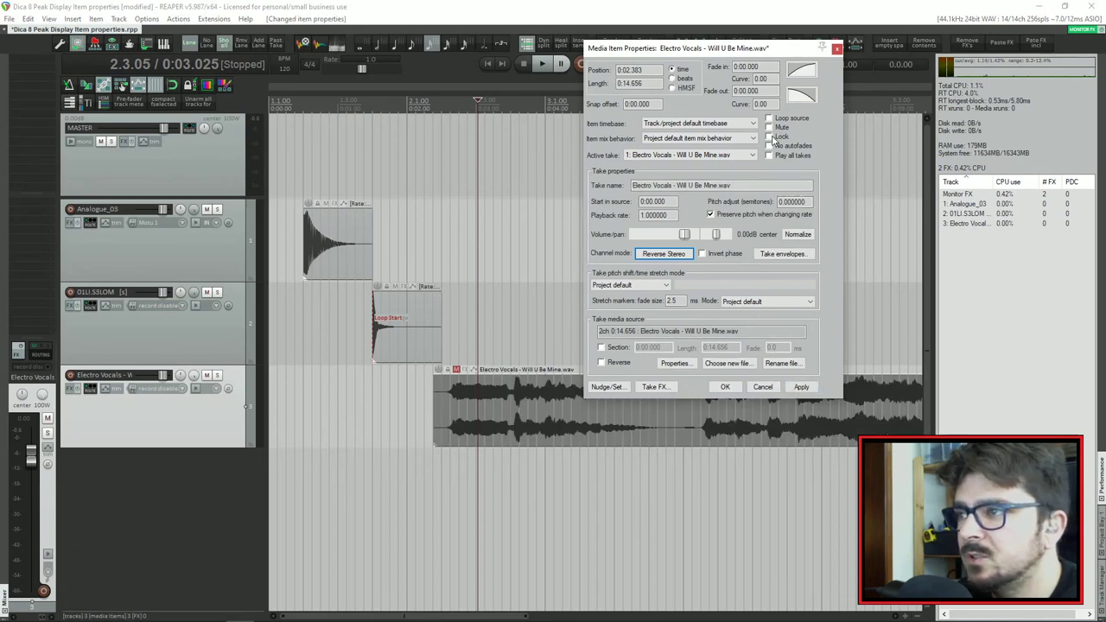
left_click_drag(766, 50, 786, 47)
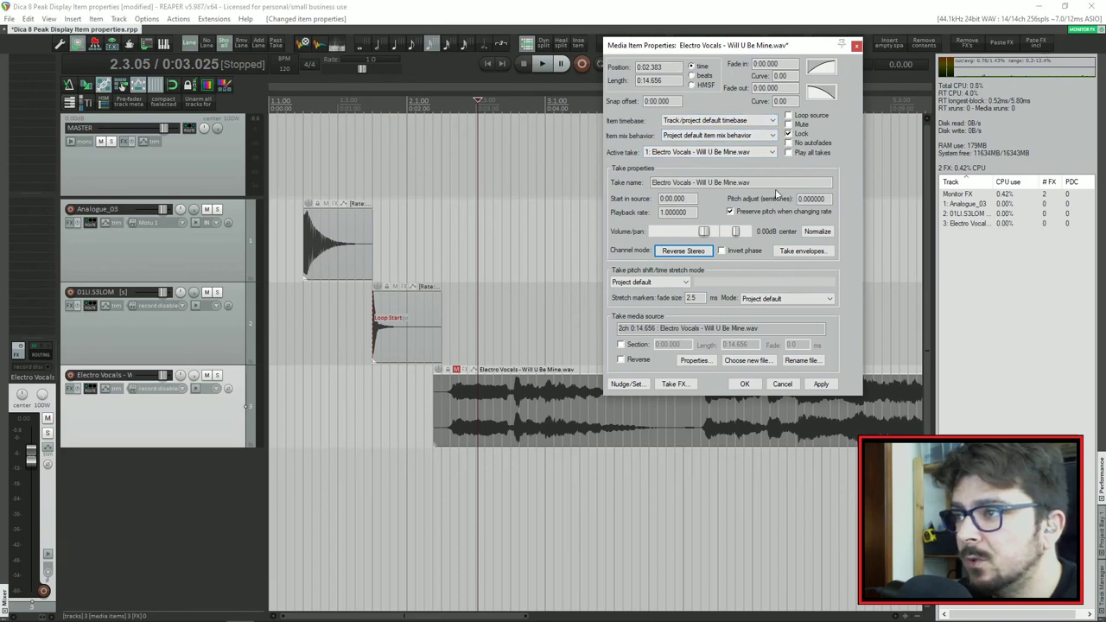
left_click(821, 384)
- Move the 01LI.S3LOM item to about 0:02.275 and the Analogue_03 item to about 0:00.875
left_click(374, 405)
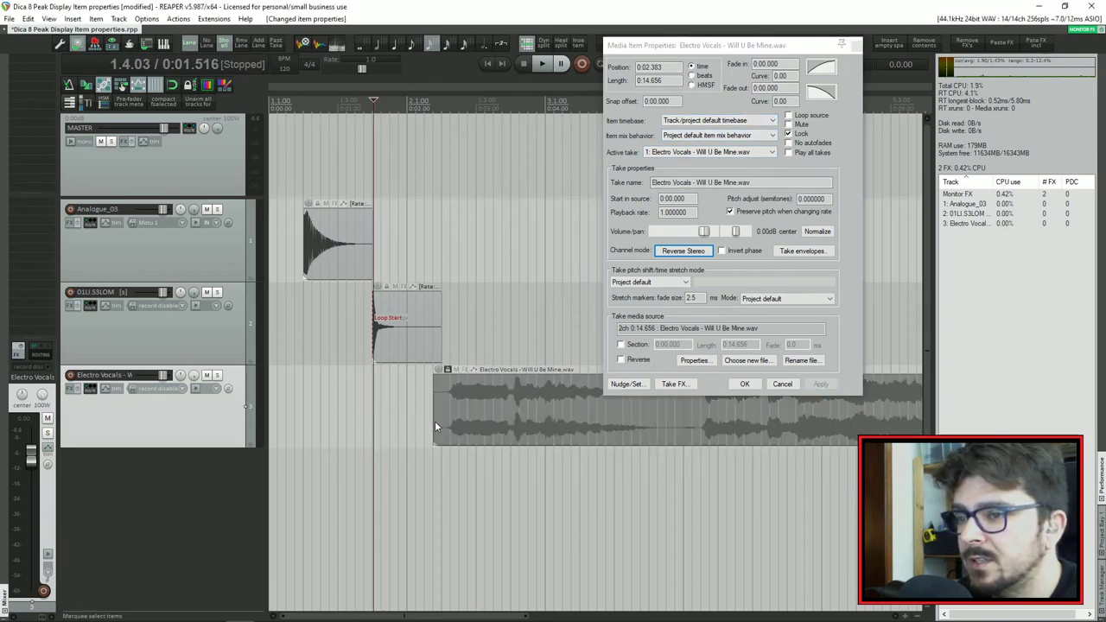
left_click_drag(404, 320, 458, 323)
left_click_drag(353, 257, 379, 262)
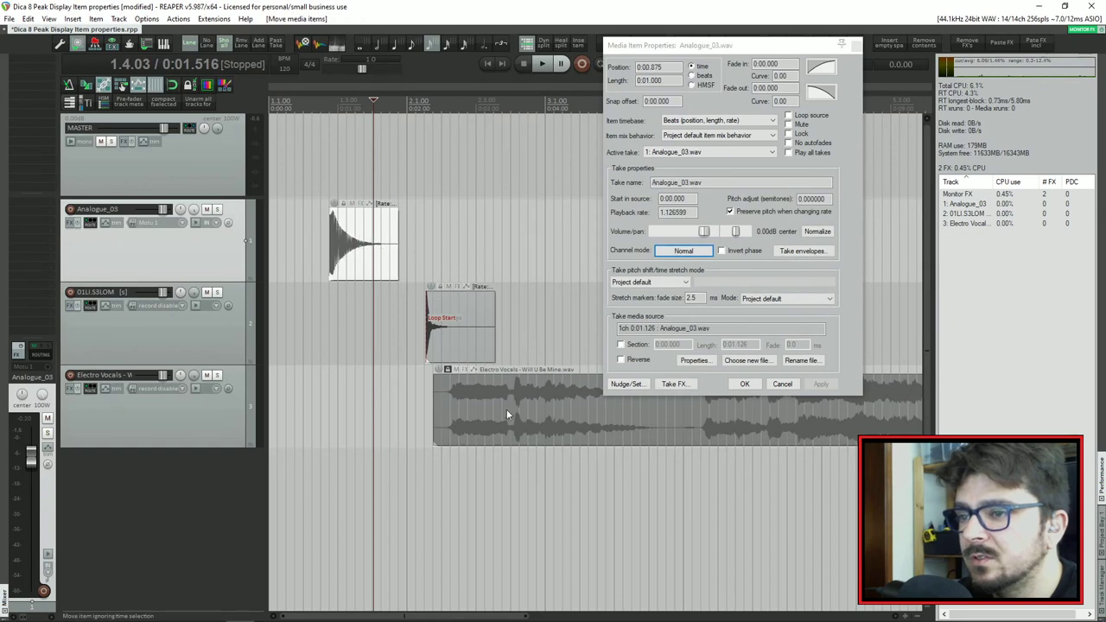
- Unlock the Electro Vocals item, apply a take volume of -12.5 dB, and restore the volume to 0.00 dB
left_click(506, 415)
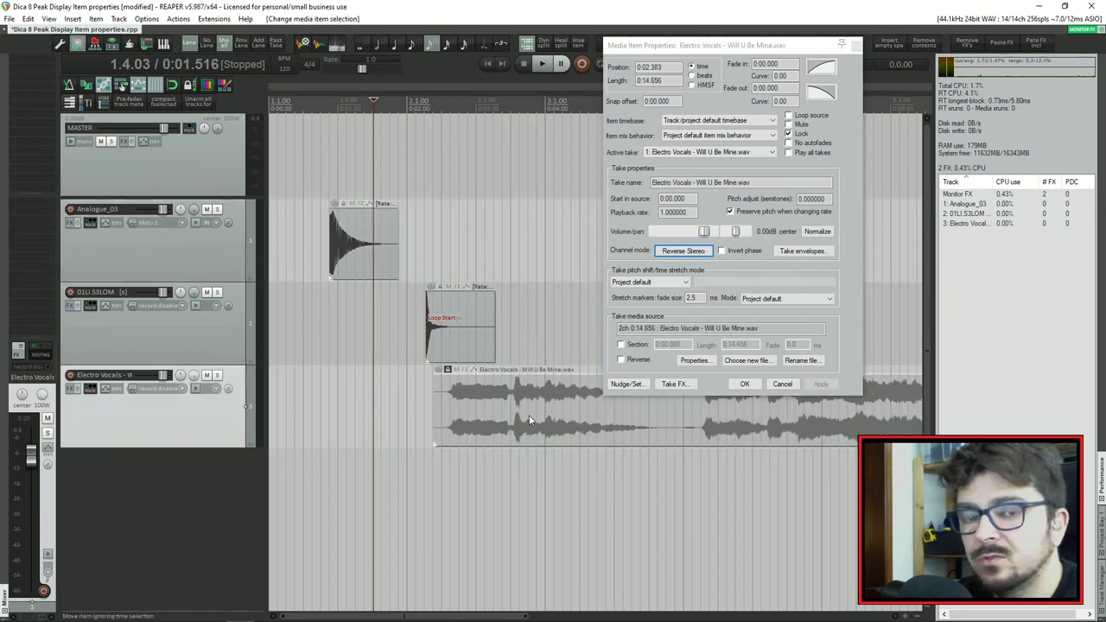
left_click(788, 134)
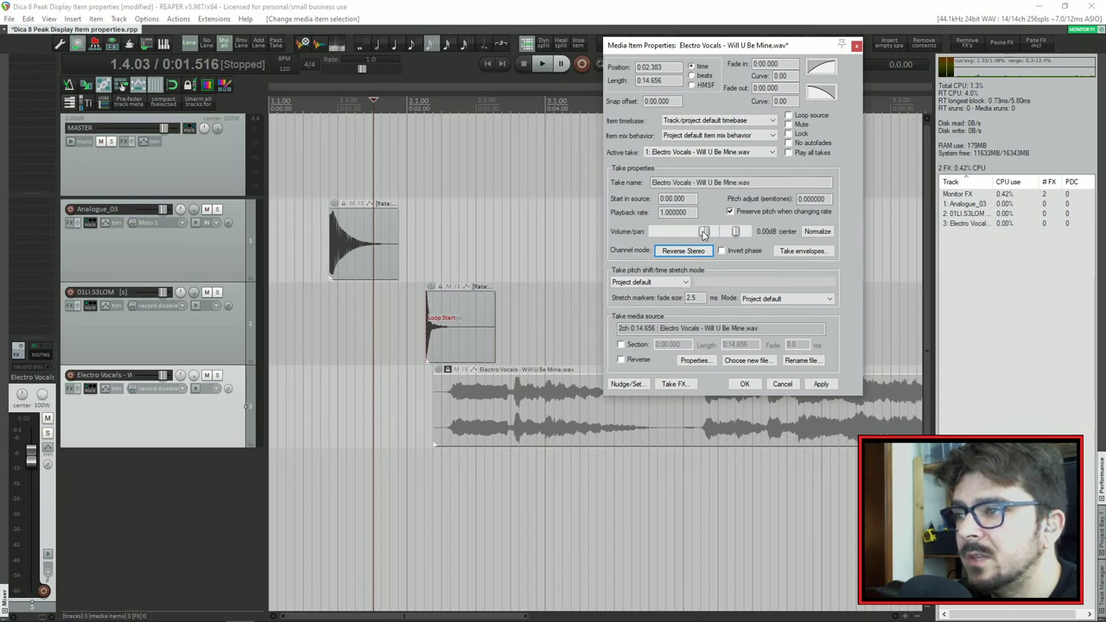
left_click_drag(704, 231, 689, 232)
left_click(821, 384)
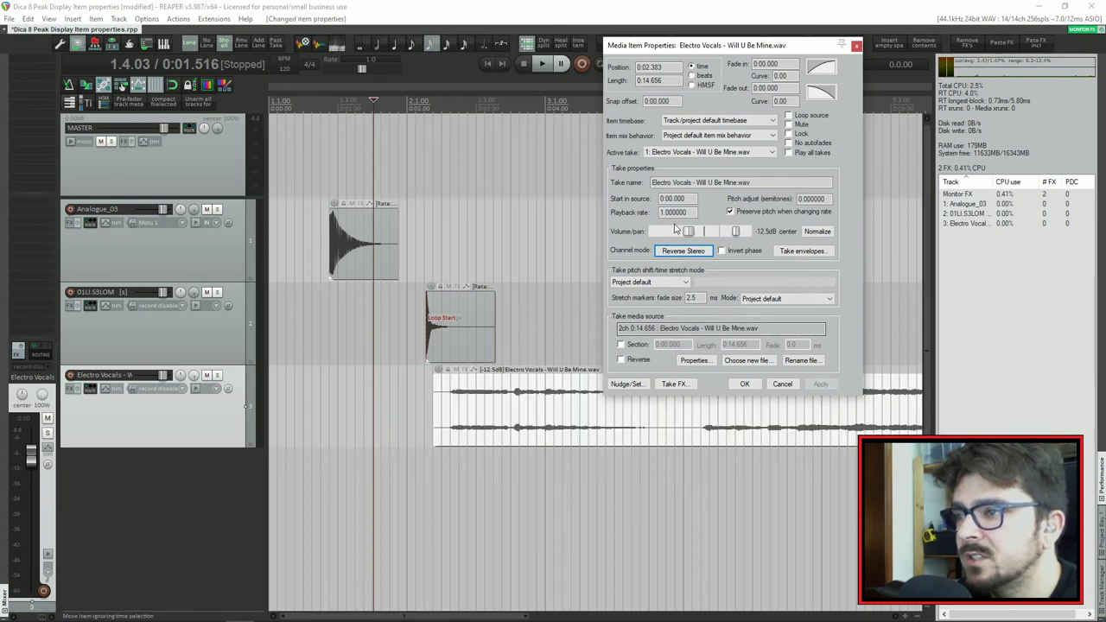
left_click(820, 384)
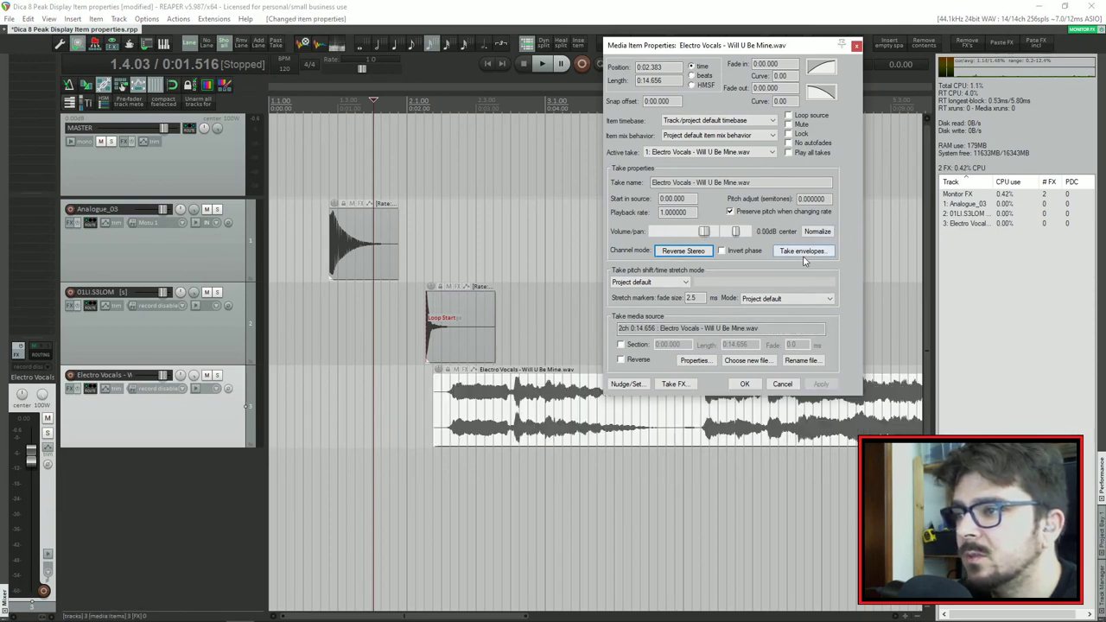
- Open the take envelopes of the 01LI.S3LOM item and activate its Volume envelope so it is visible
left_click(803, 250)
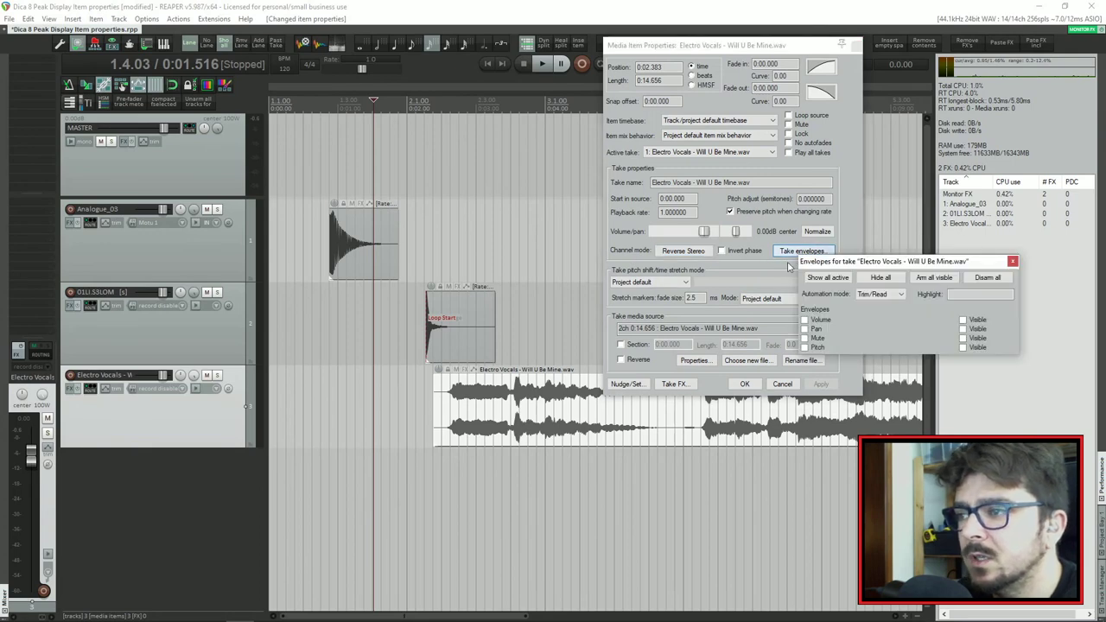
left_click_drag(863, 249, 786, 169)
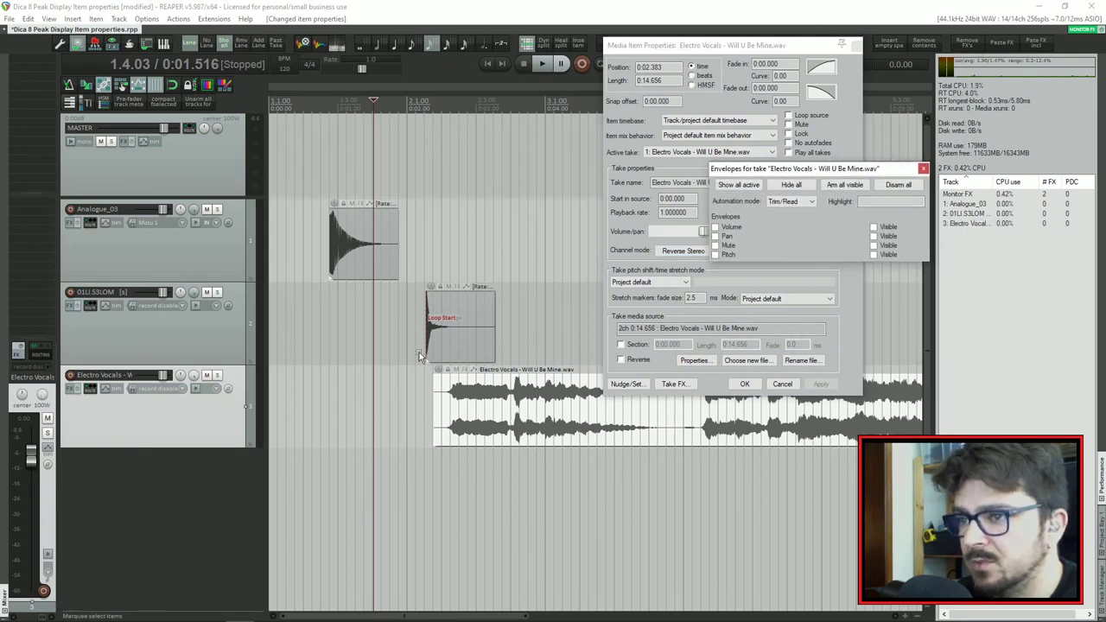
left_click(458, 342)
left_click(803, 252)
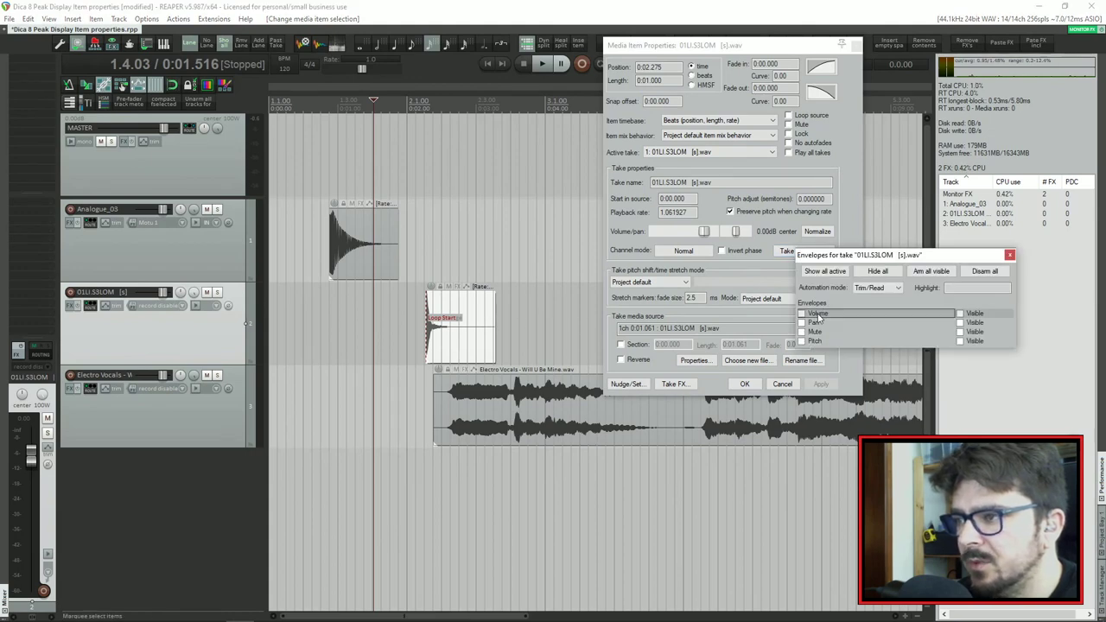
left_click(815, 315)
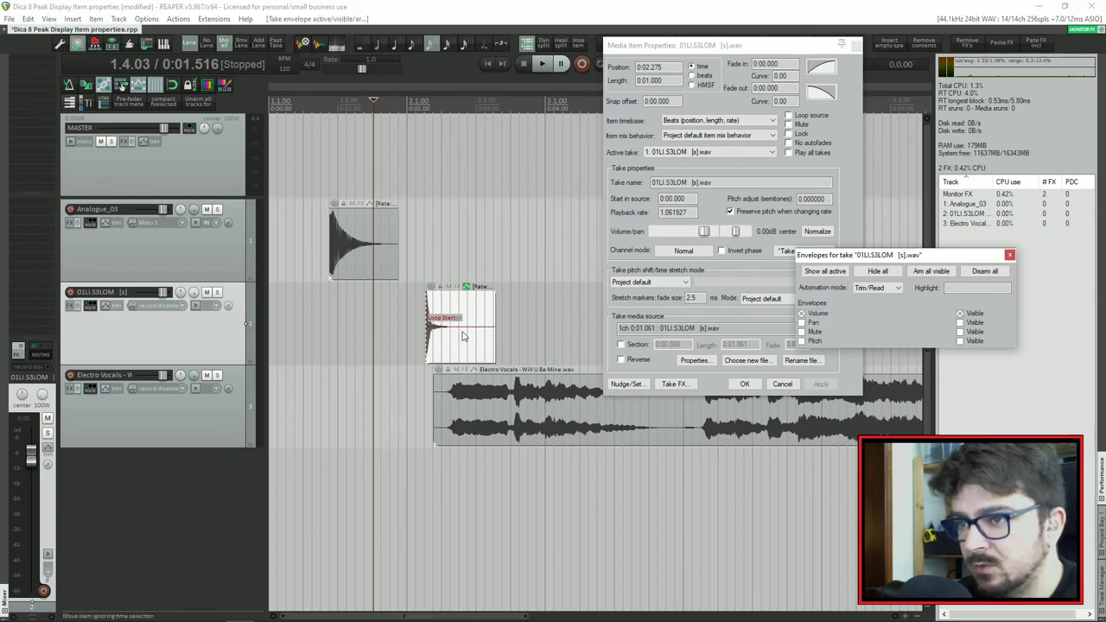
left_click(806, 316)
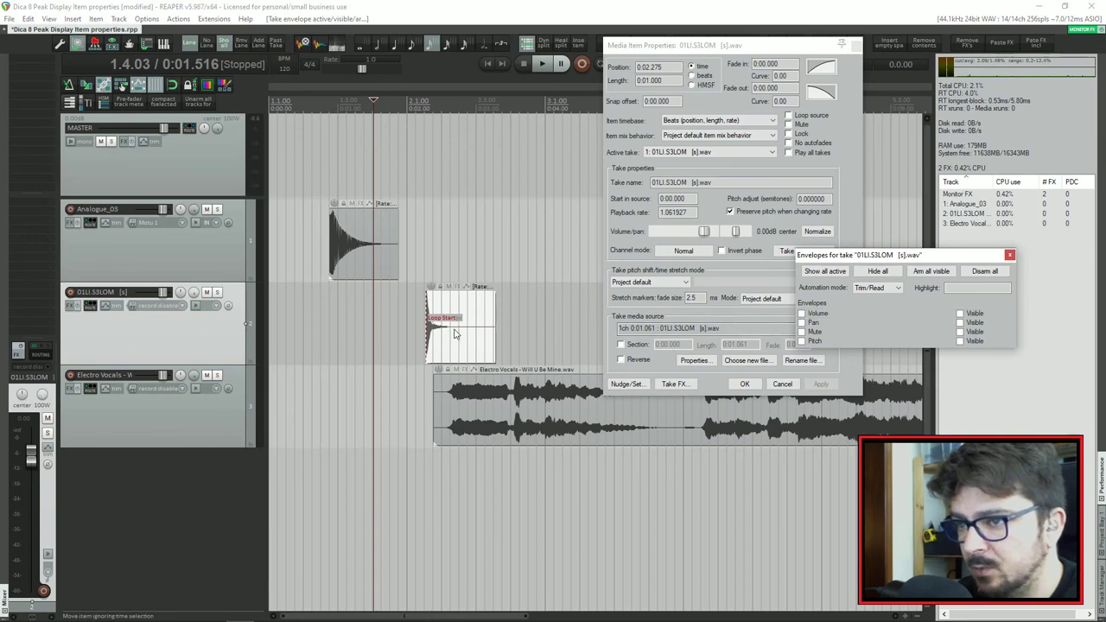
left_click(805, 316)
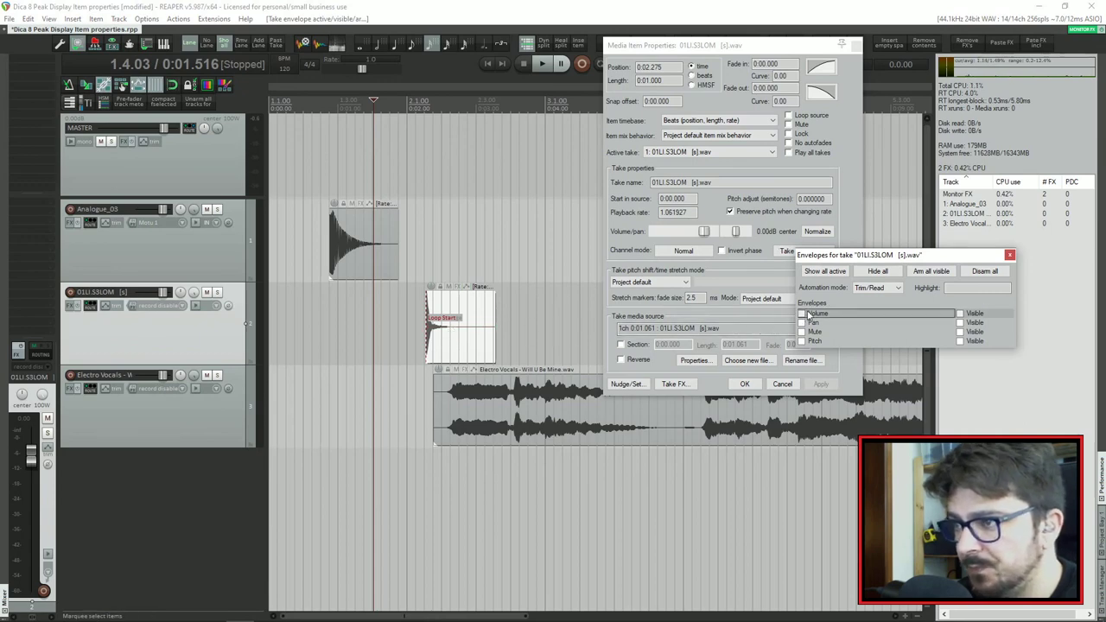
- Lower the 01LI.S3LOM item's volume envelope and copy the item to about 0:03.375 and 0:01.125 on the same track
left_click_drag(457, 329, 522, 347)
left_click(513, 346)
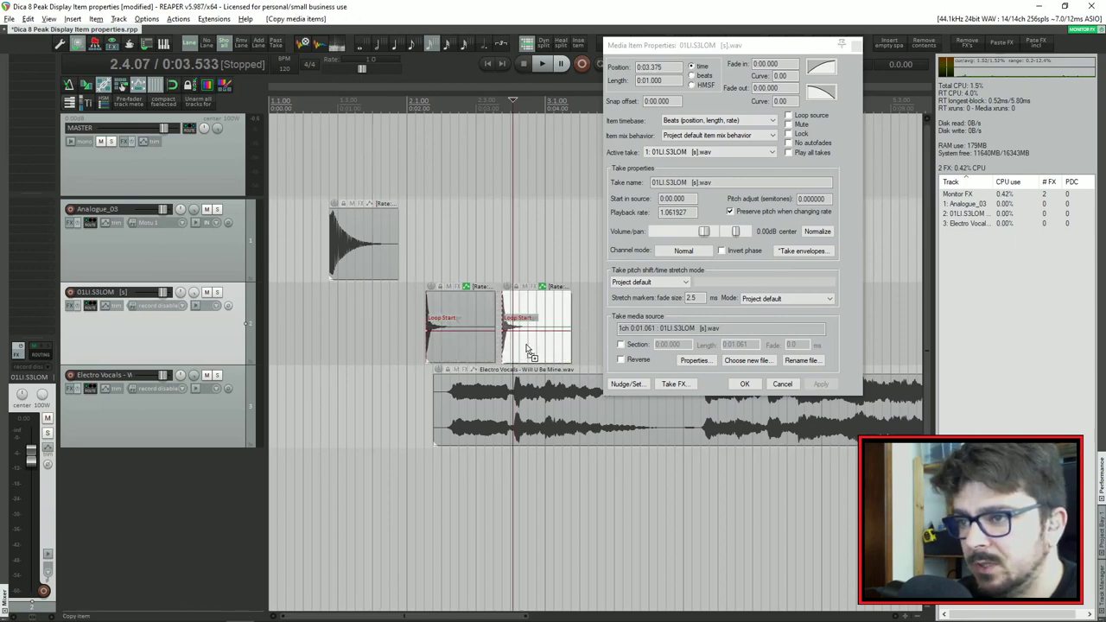
mouse_move(443, 344)
left_mouse_down("ctrl")
mouse_move(352, 353)
mouse_move(368, 338)
mouse_move(370, 356)
mouse_move(440, 345)
left_mouse_up("ctrl")
- Give the three 01LI.S3LOM items different volume envelope levels, moving the middle one to about 0:02.208 and the last to about 0:03.200
left_click_drag(541, 319, 542, 324)
left_click_drag(433, 352, 429, 352)
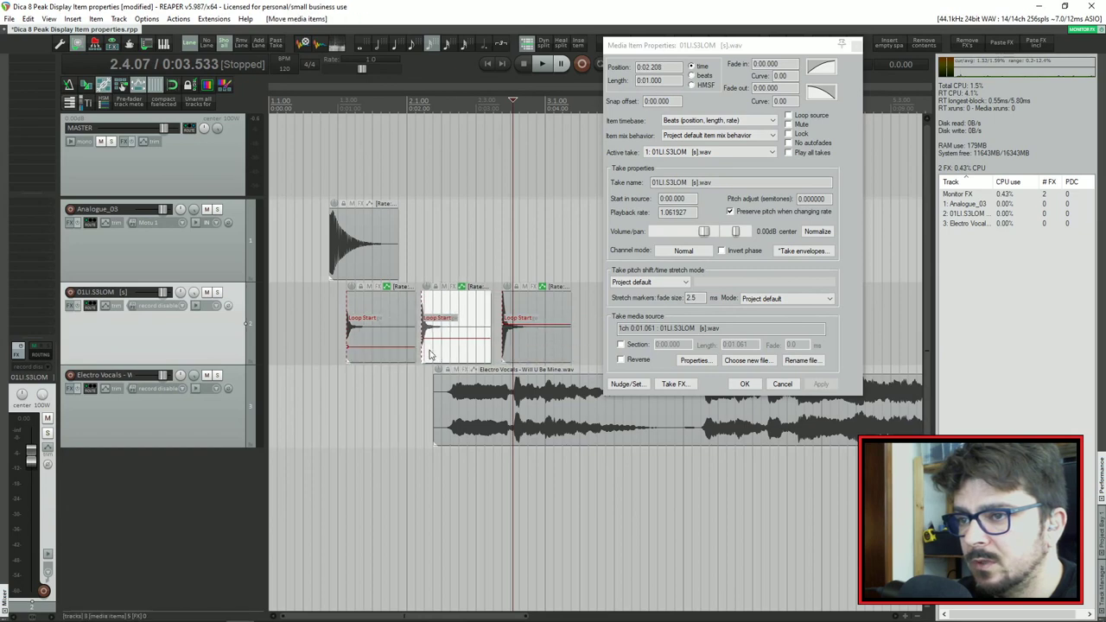
left_click_drag(523, 352, 513, 355)
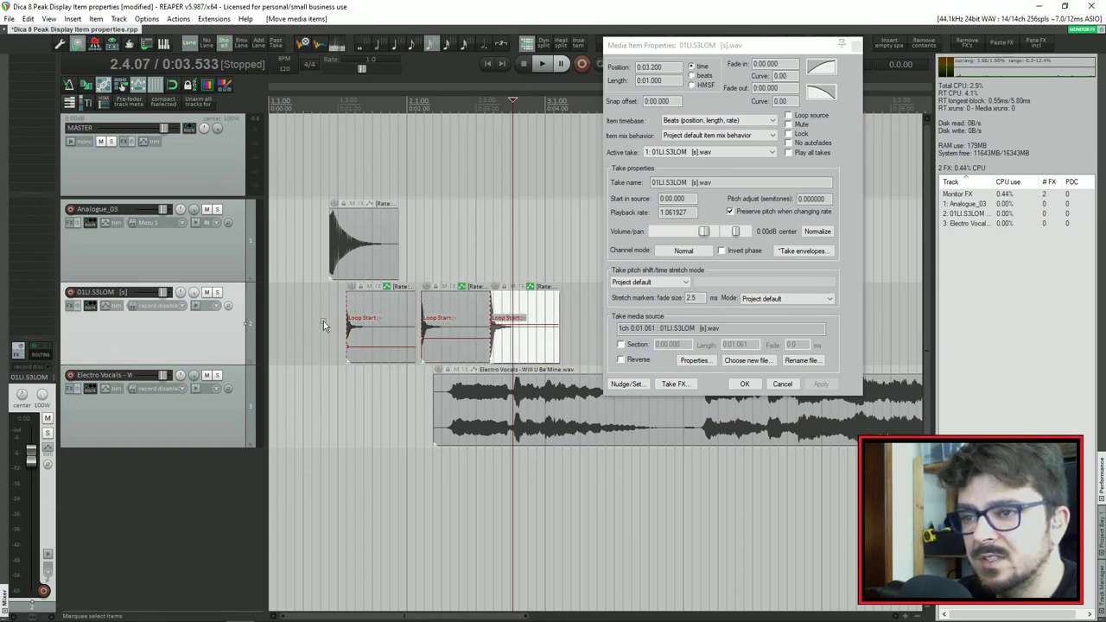
- Select the three 01LI.S3LOM items one at a time to compare their individual take volume envelopes
left_click(580, 325)
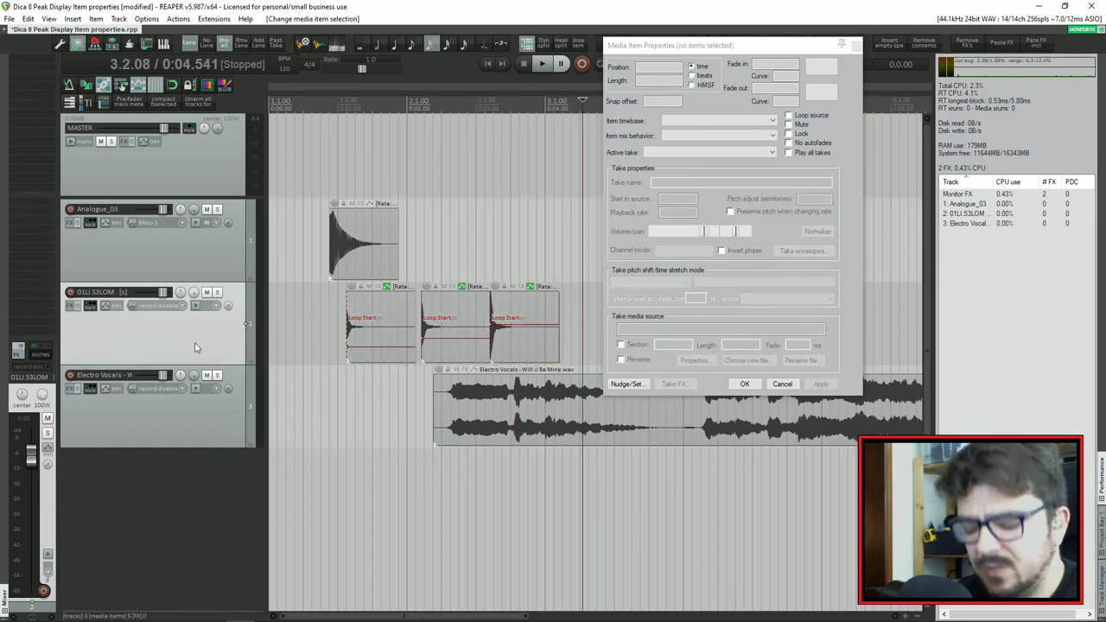
left_click(457, 327)
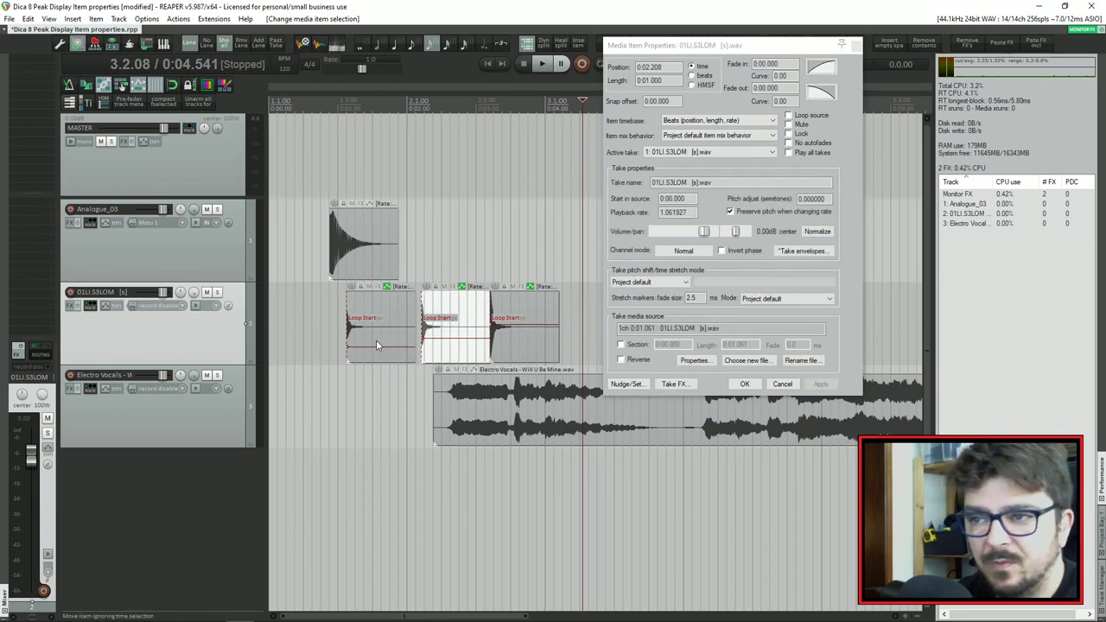
left_click(520, 323)
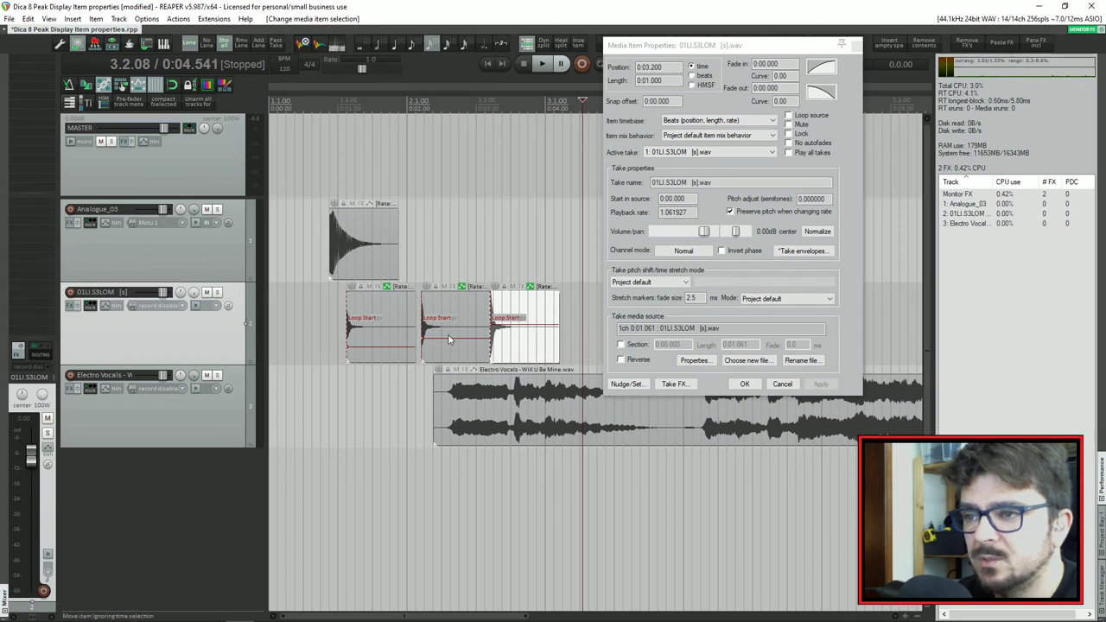
left_click(448, 338)
left_click(368, 334)
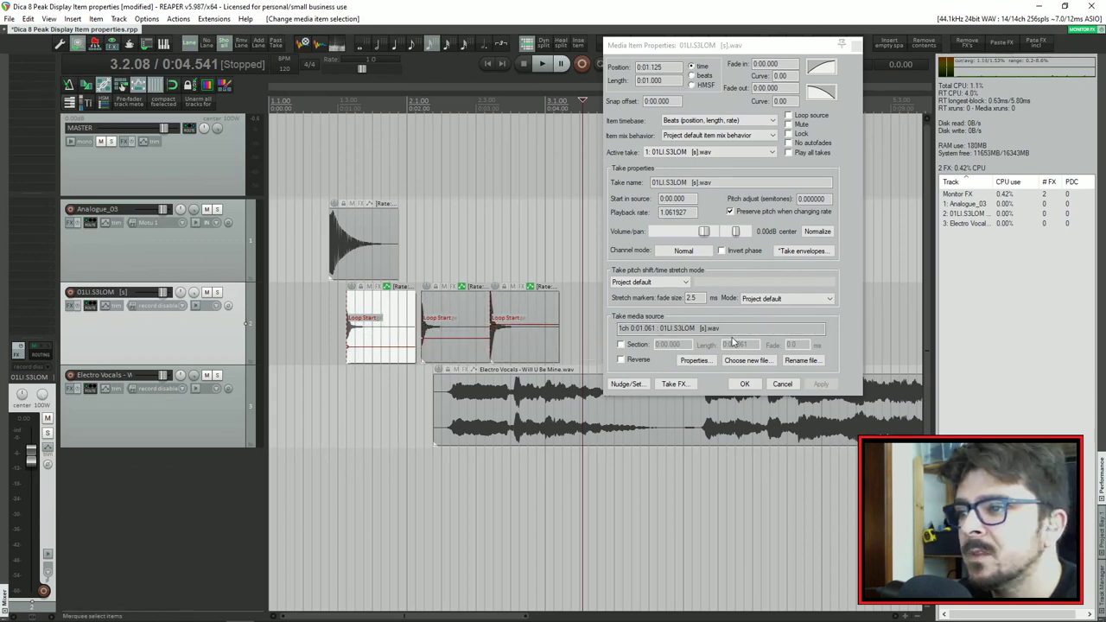